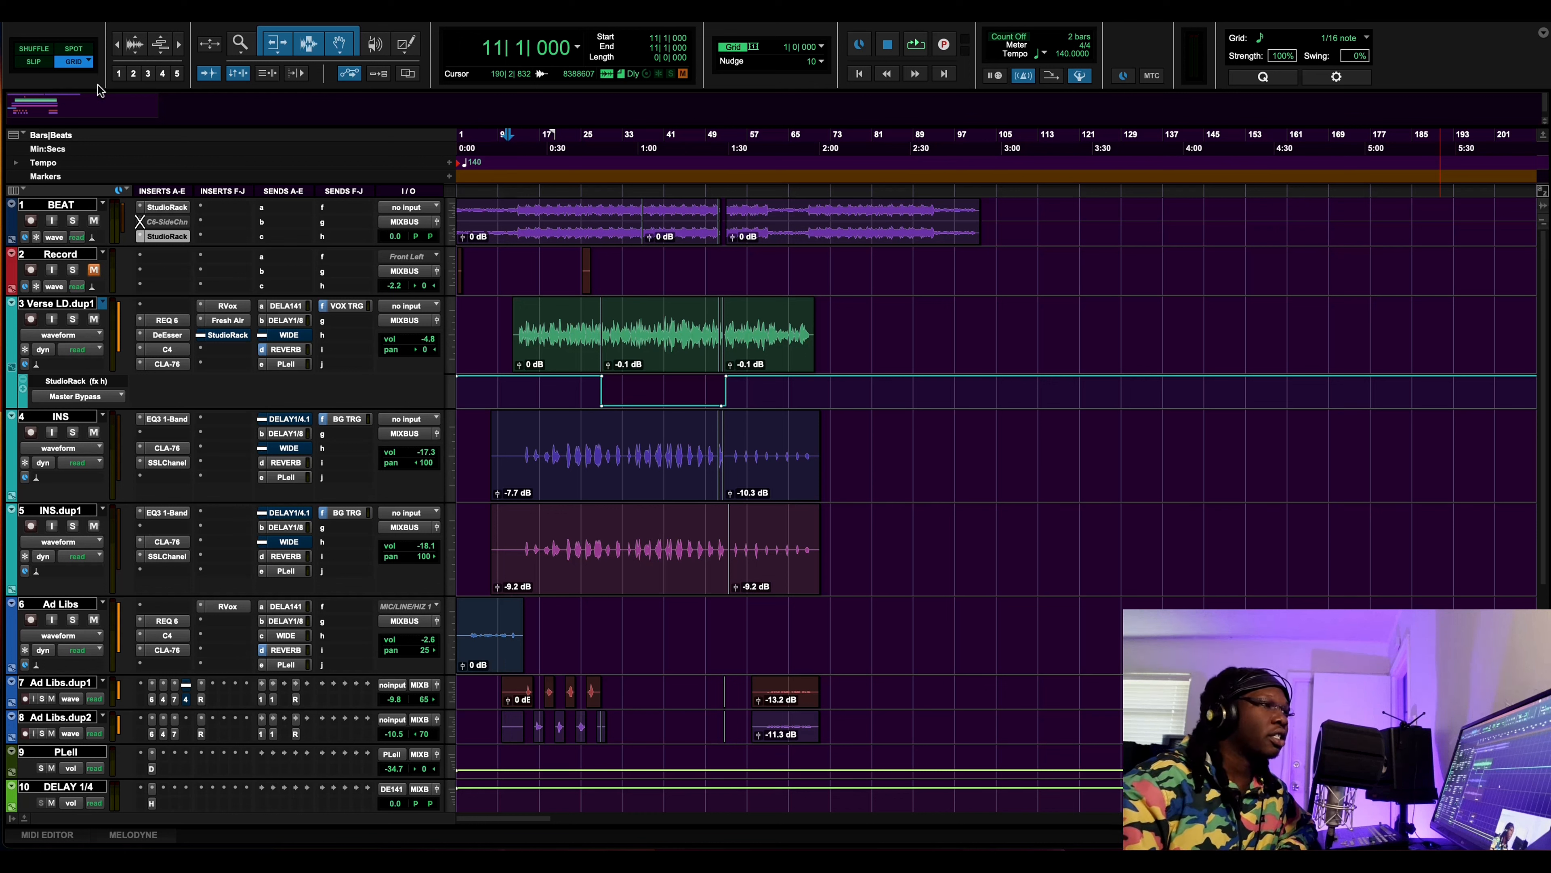
Play the session from bar 11 to hear the full mix, and stop playback
key("space")
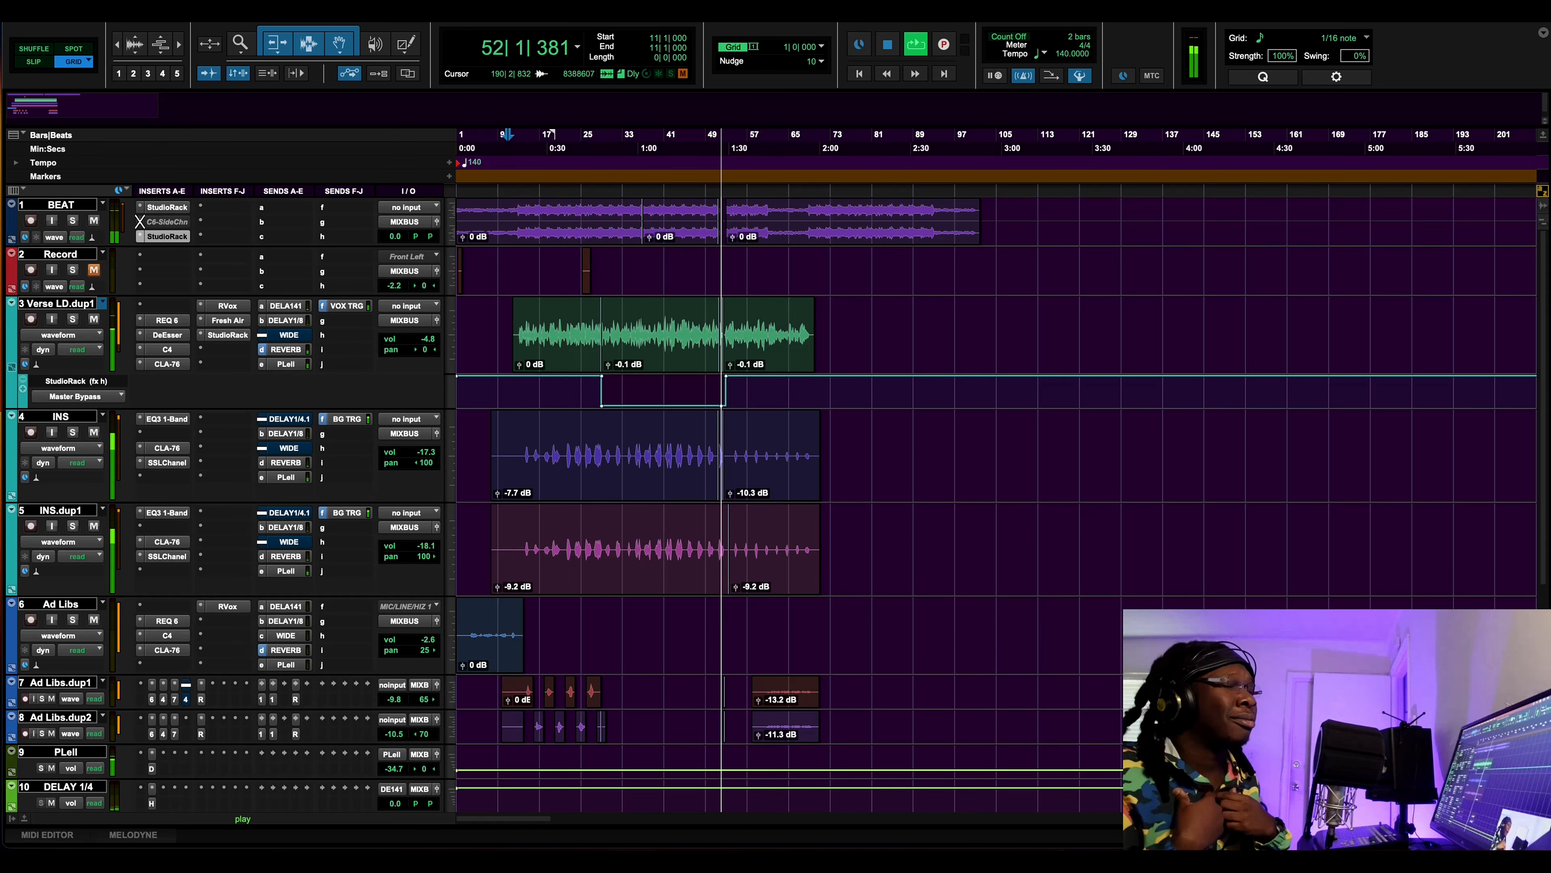
key("space")
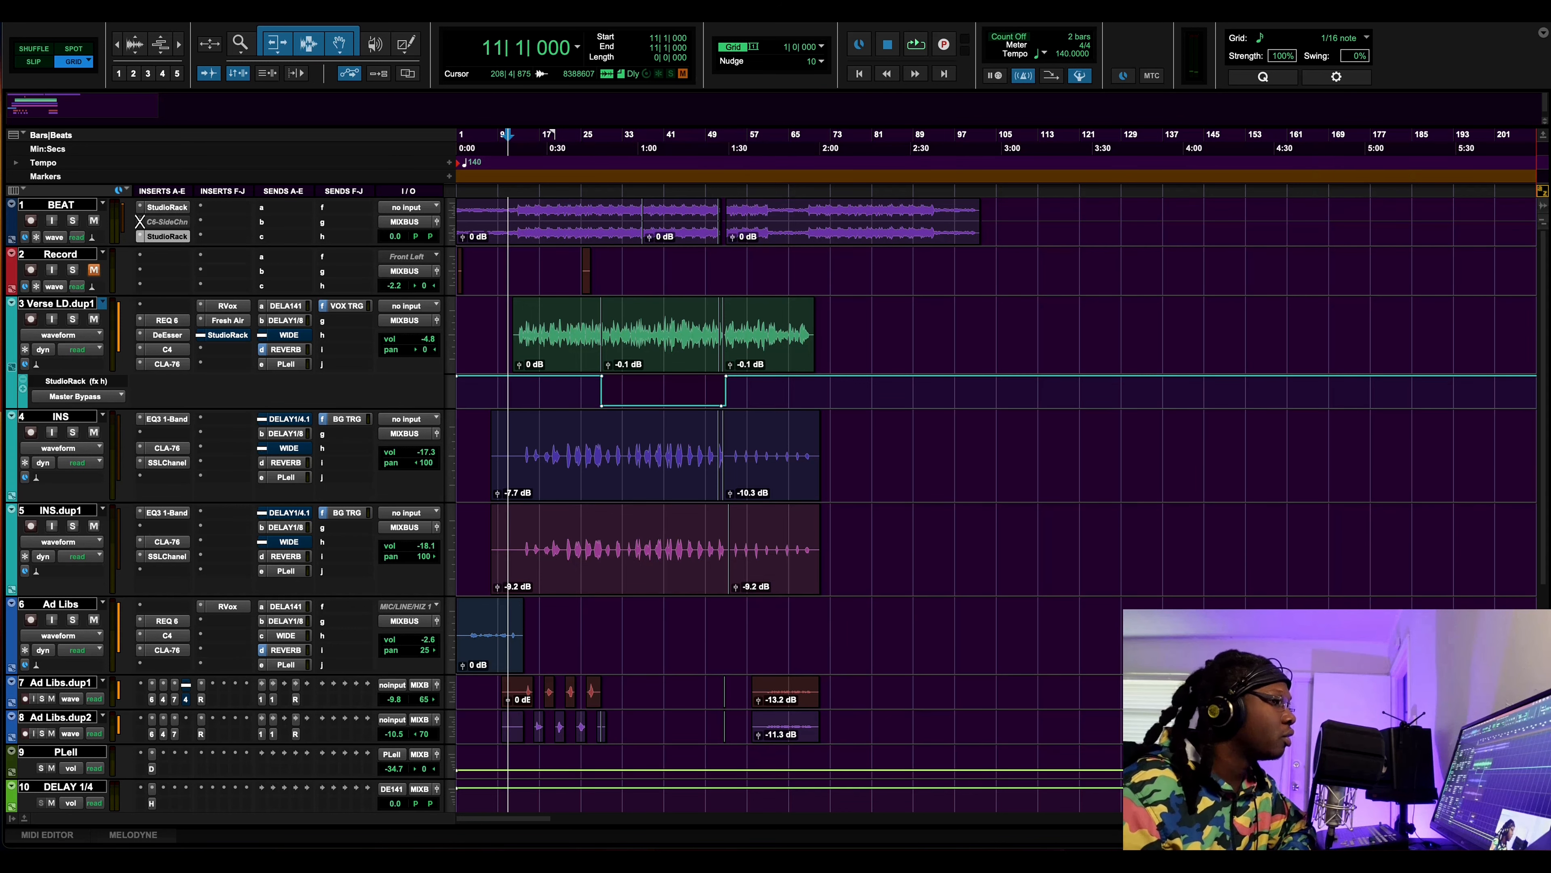
Open the C4 insert on the Verse LD.dup1 track and set the highest band's attack to 1.99
scroll(264, 179, "down", 2)
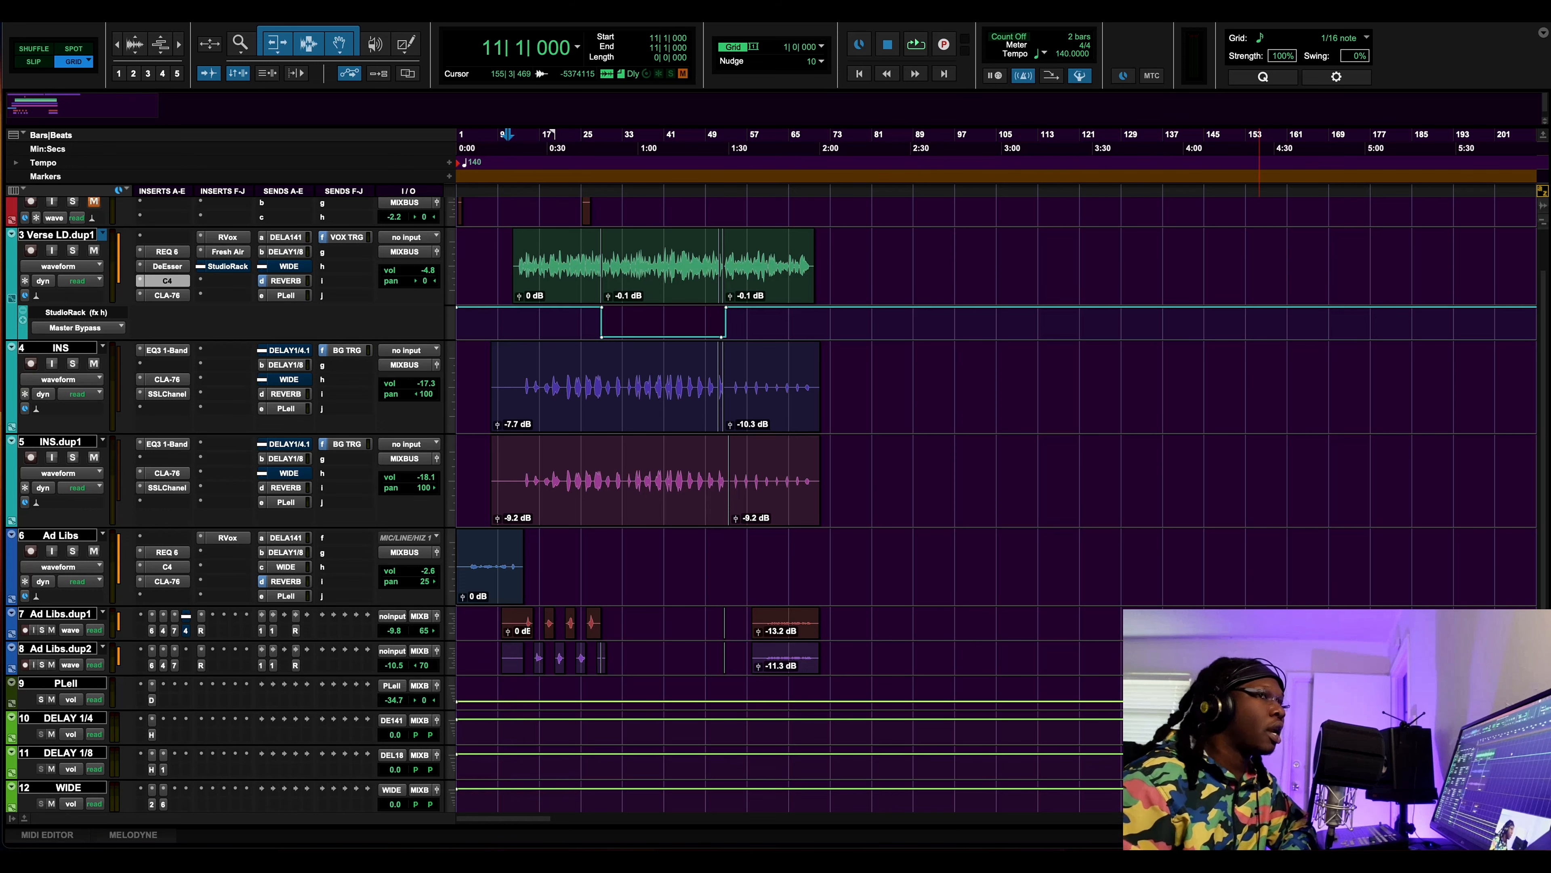
left_click_drag(1304, 210, 293, 92)
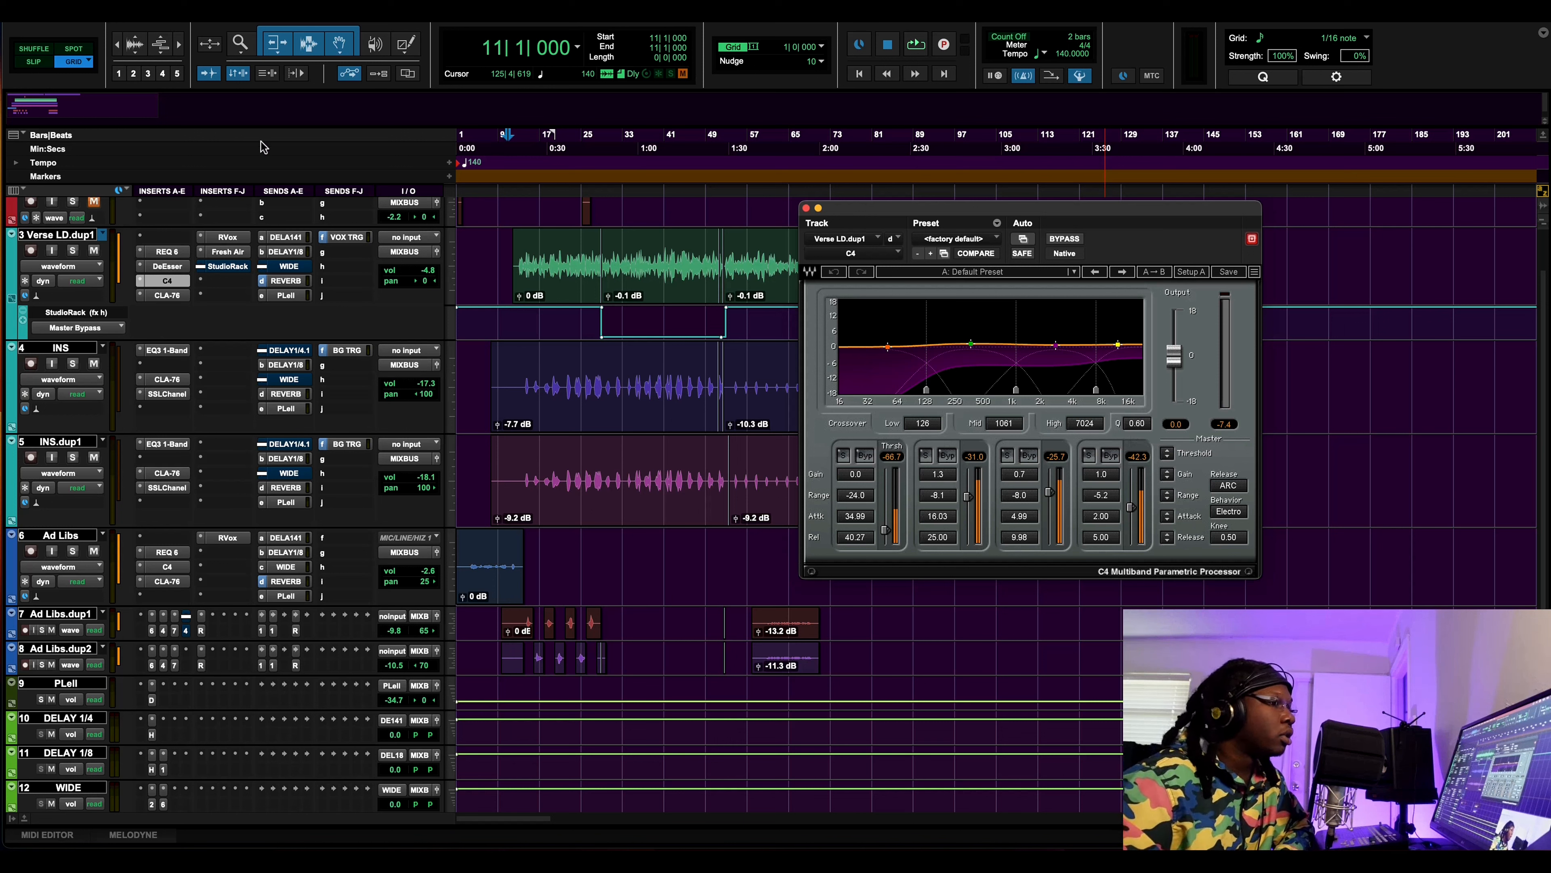
left_click_drag(260, 96, 199, 87)
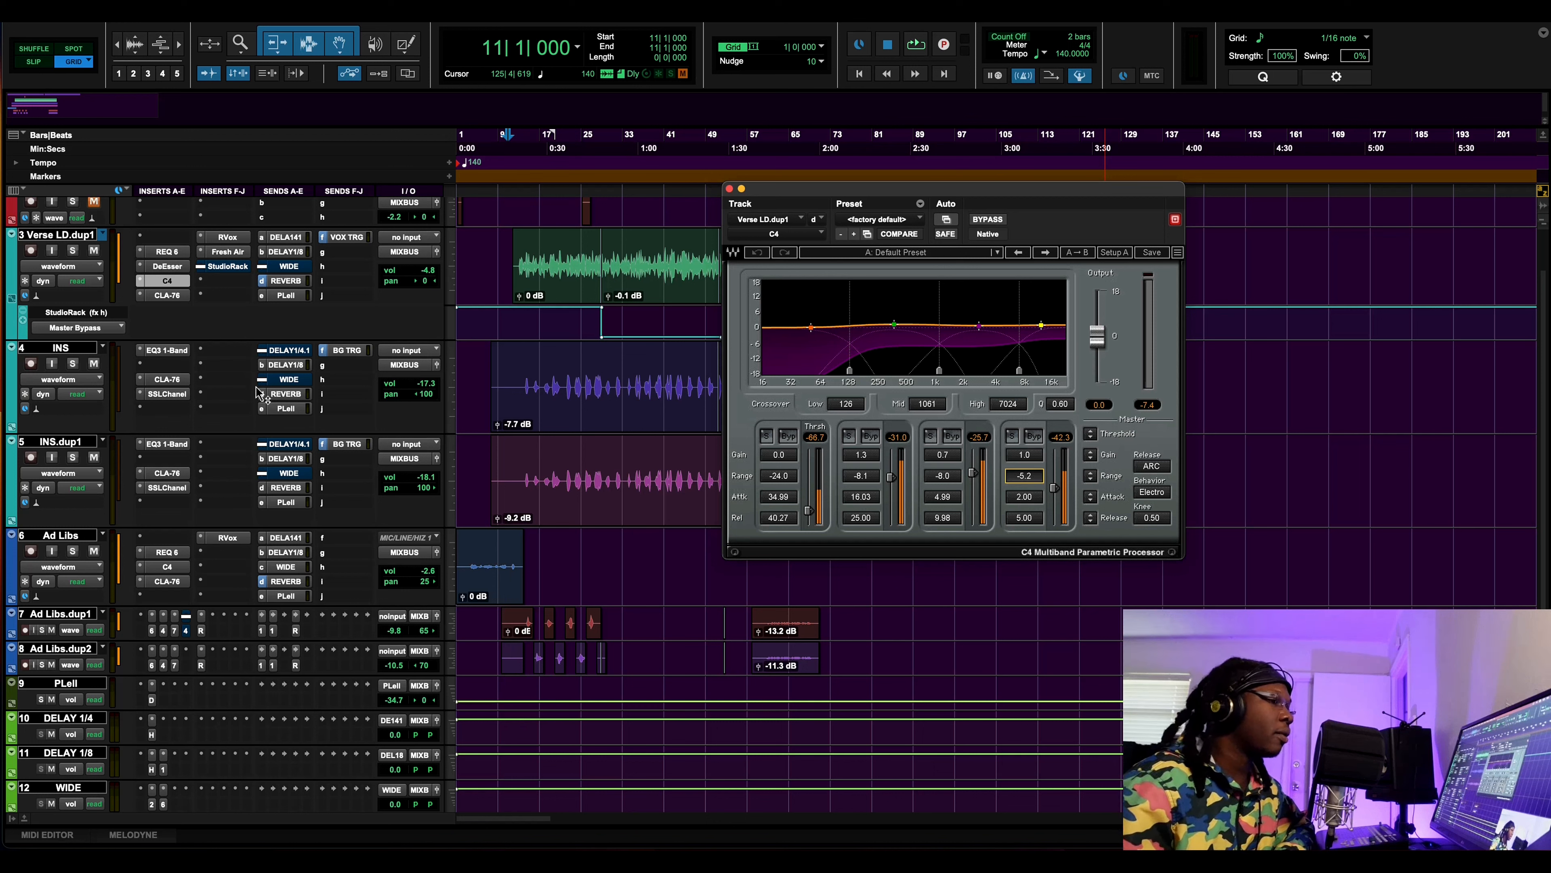
key("Tab")
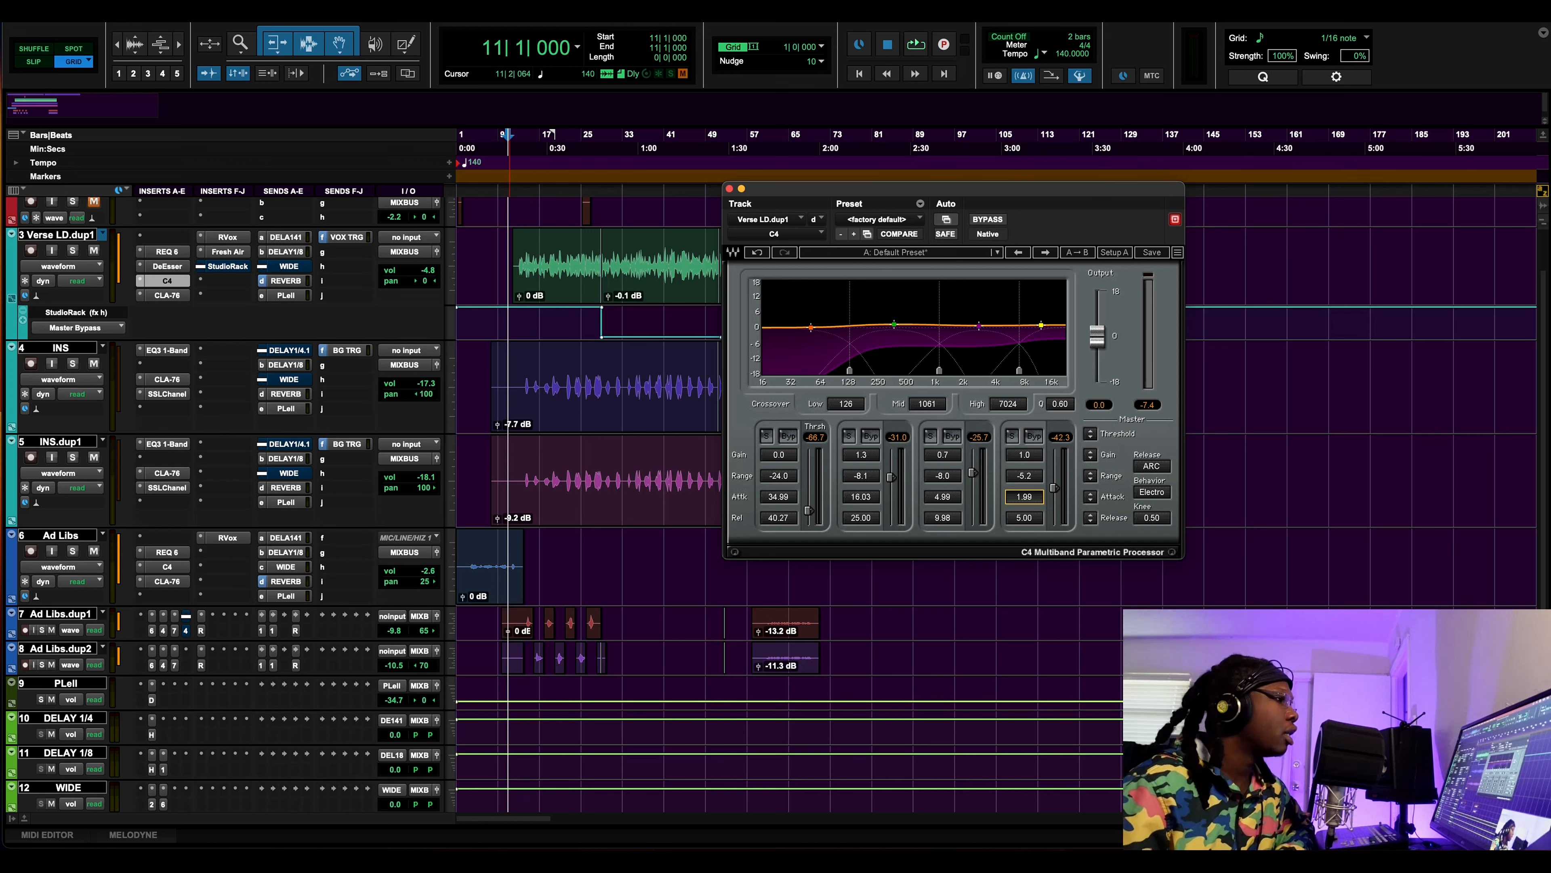
Play the mix and compare the lead vocal with the whole C4 plug-in bypassed and active, then stop playback
key("space")
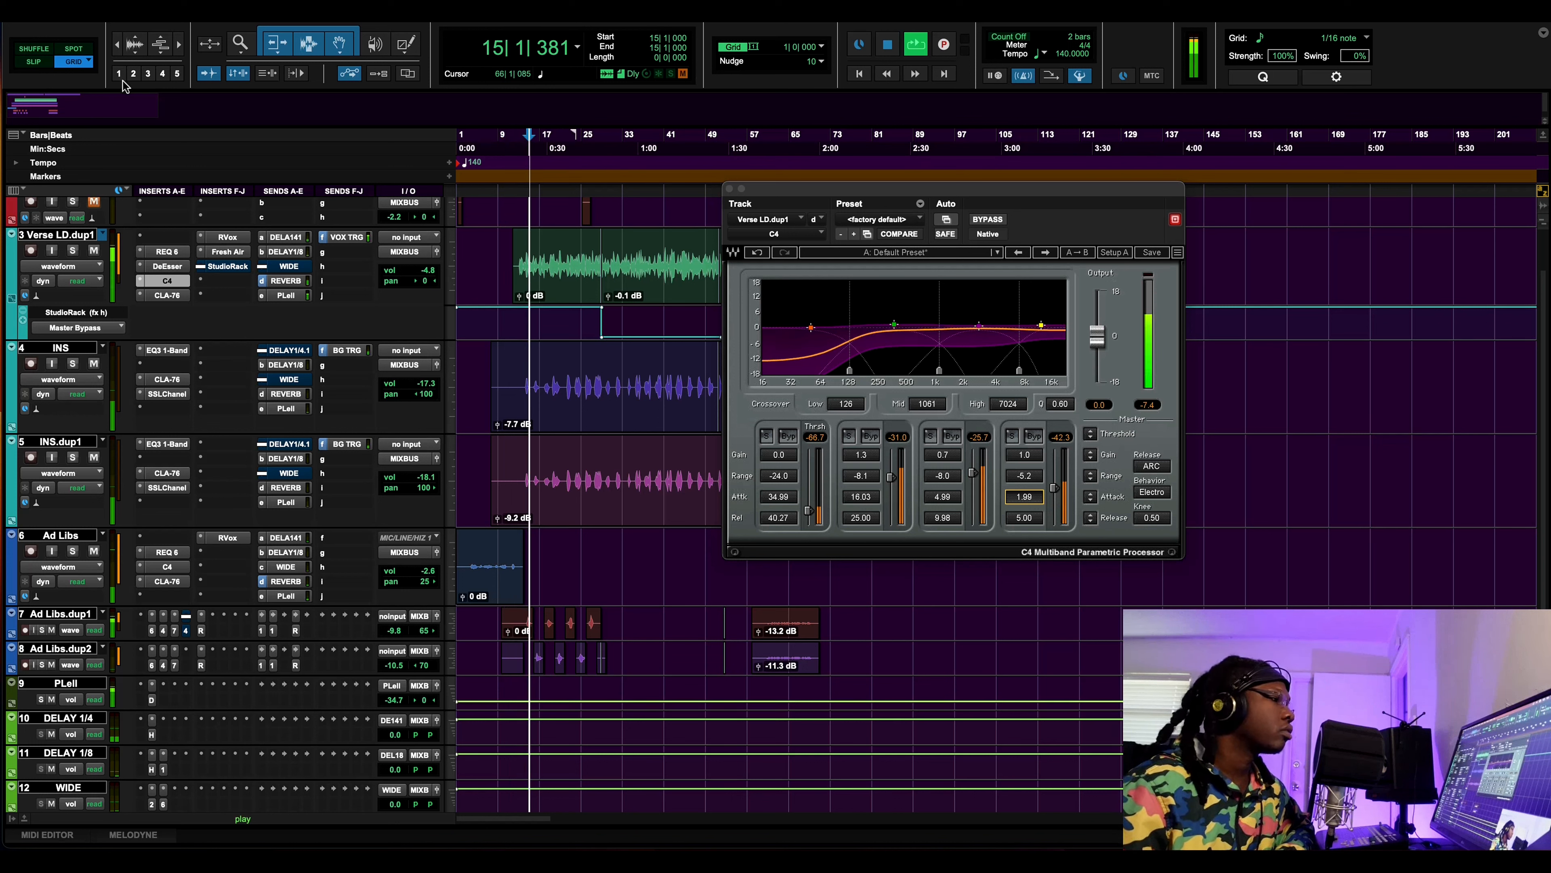
left_click(979, 220)
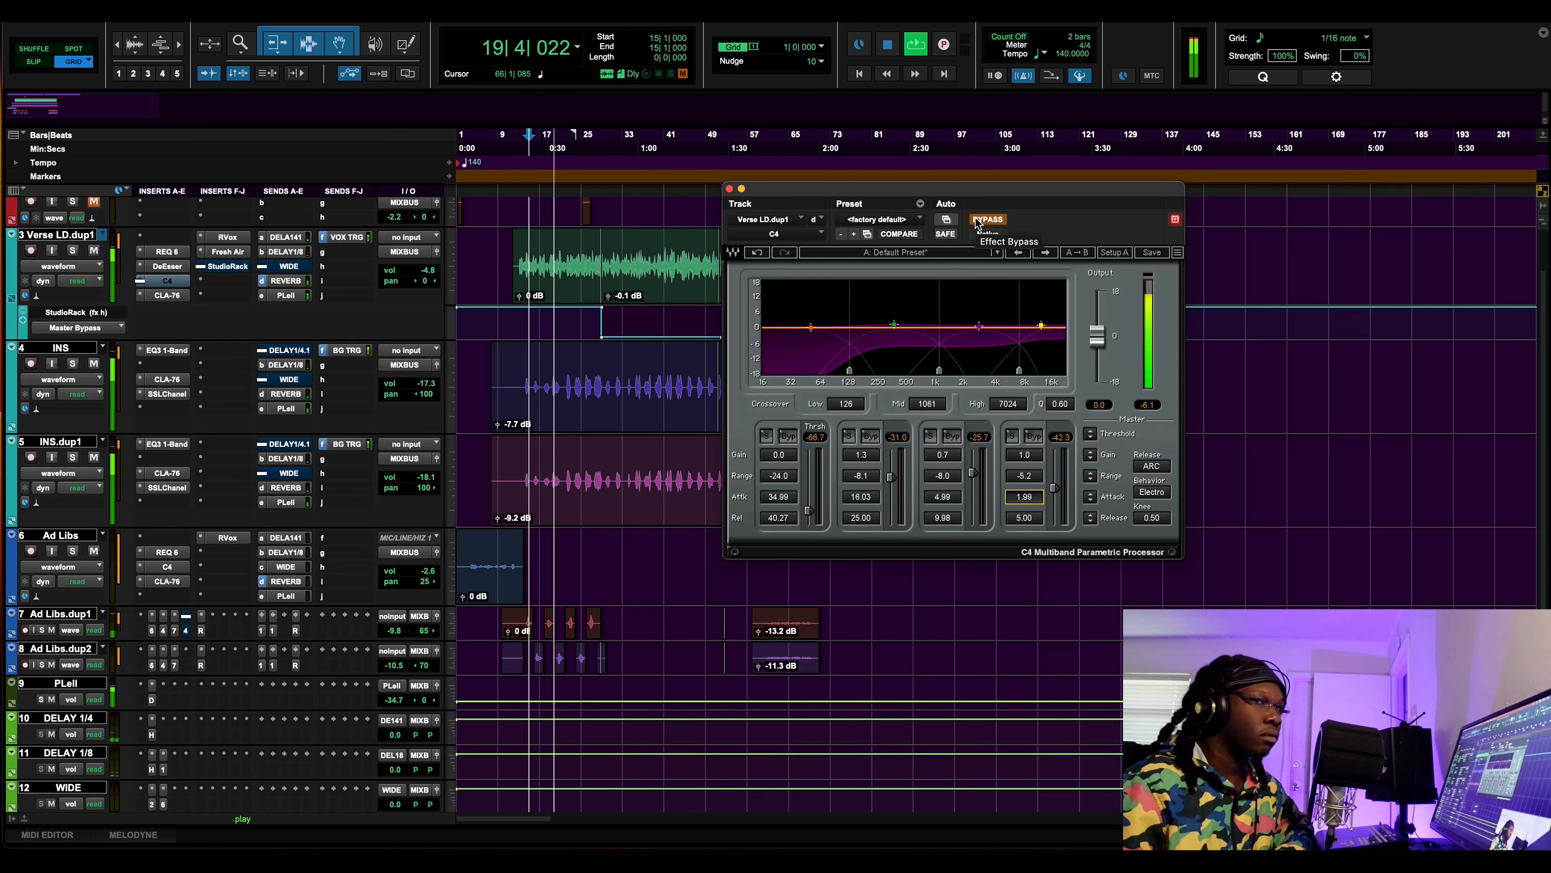
left_click(977, 221)
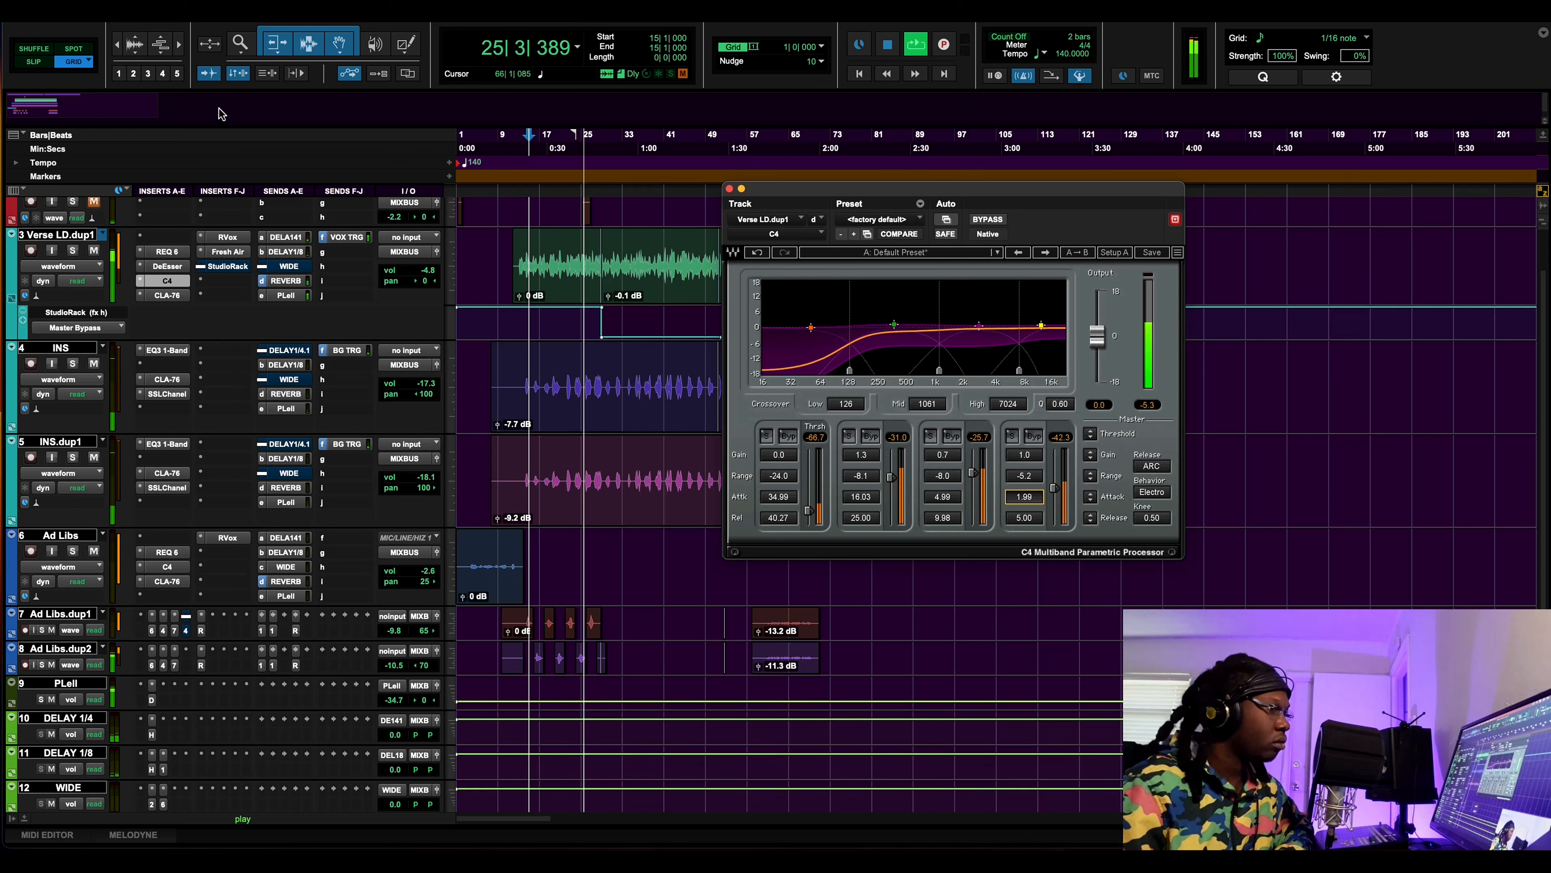
left_click(989, 220)
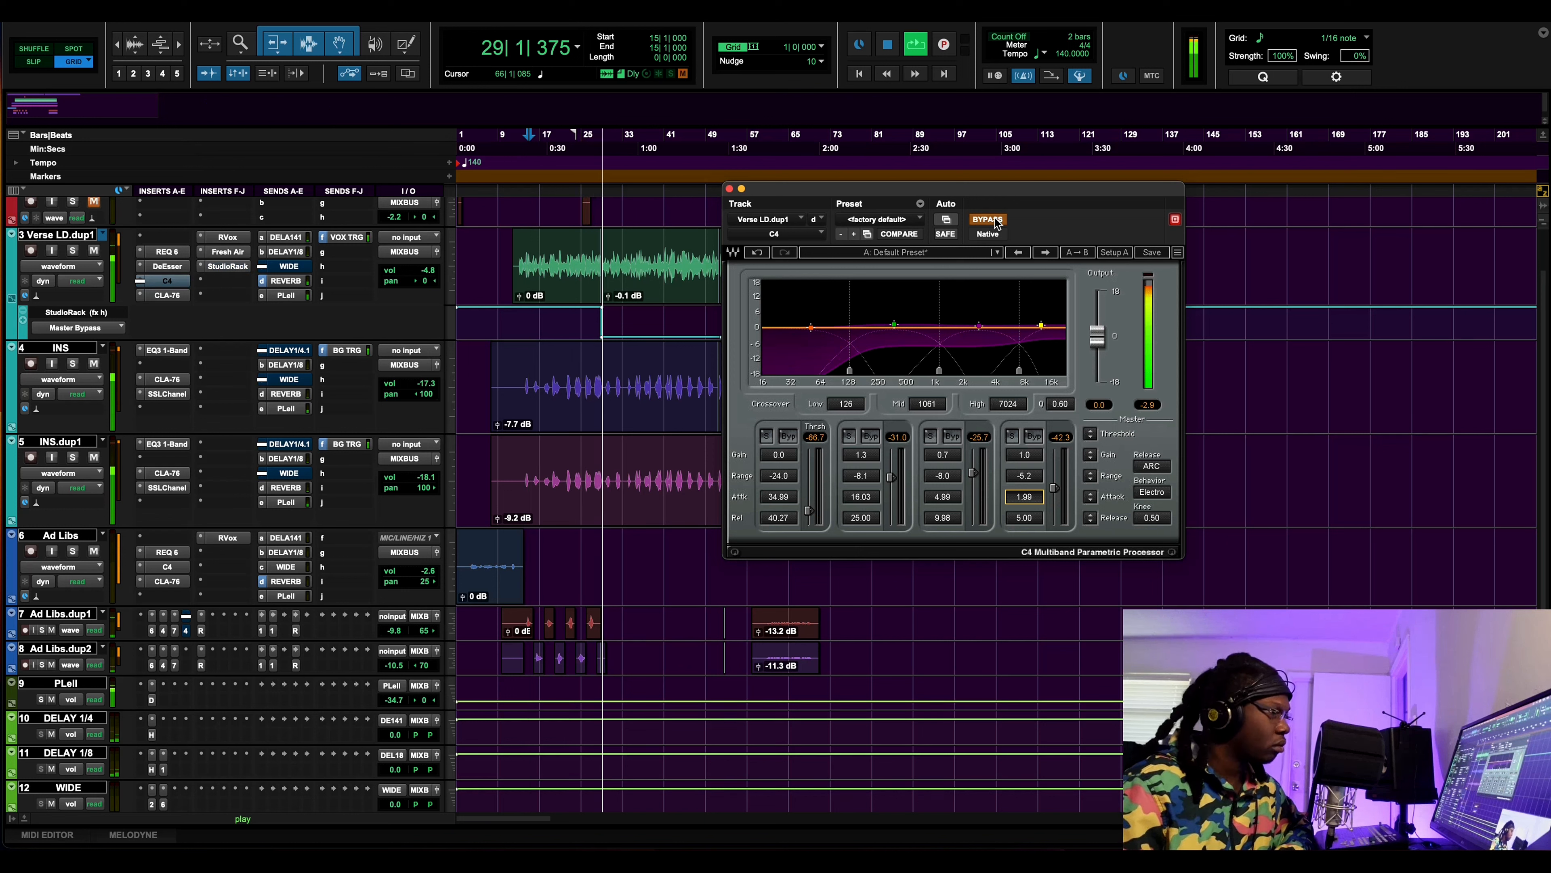
left_click(990, 221)
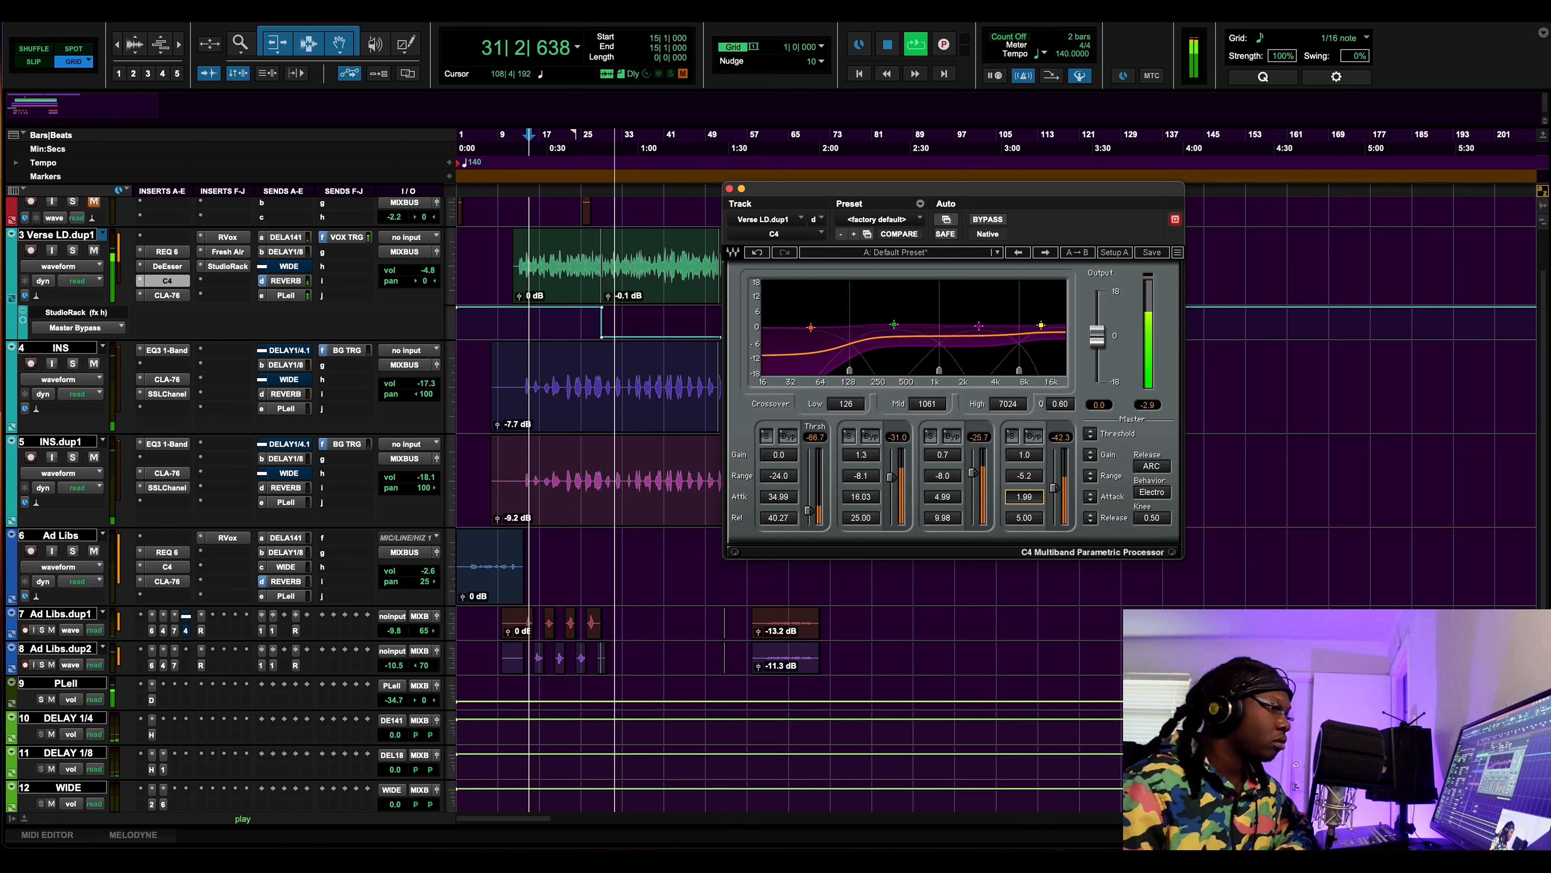
key("space")
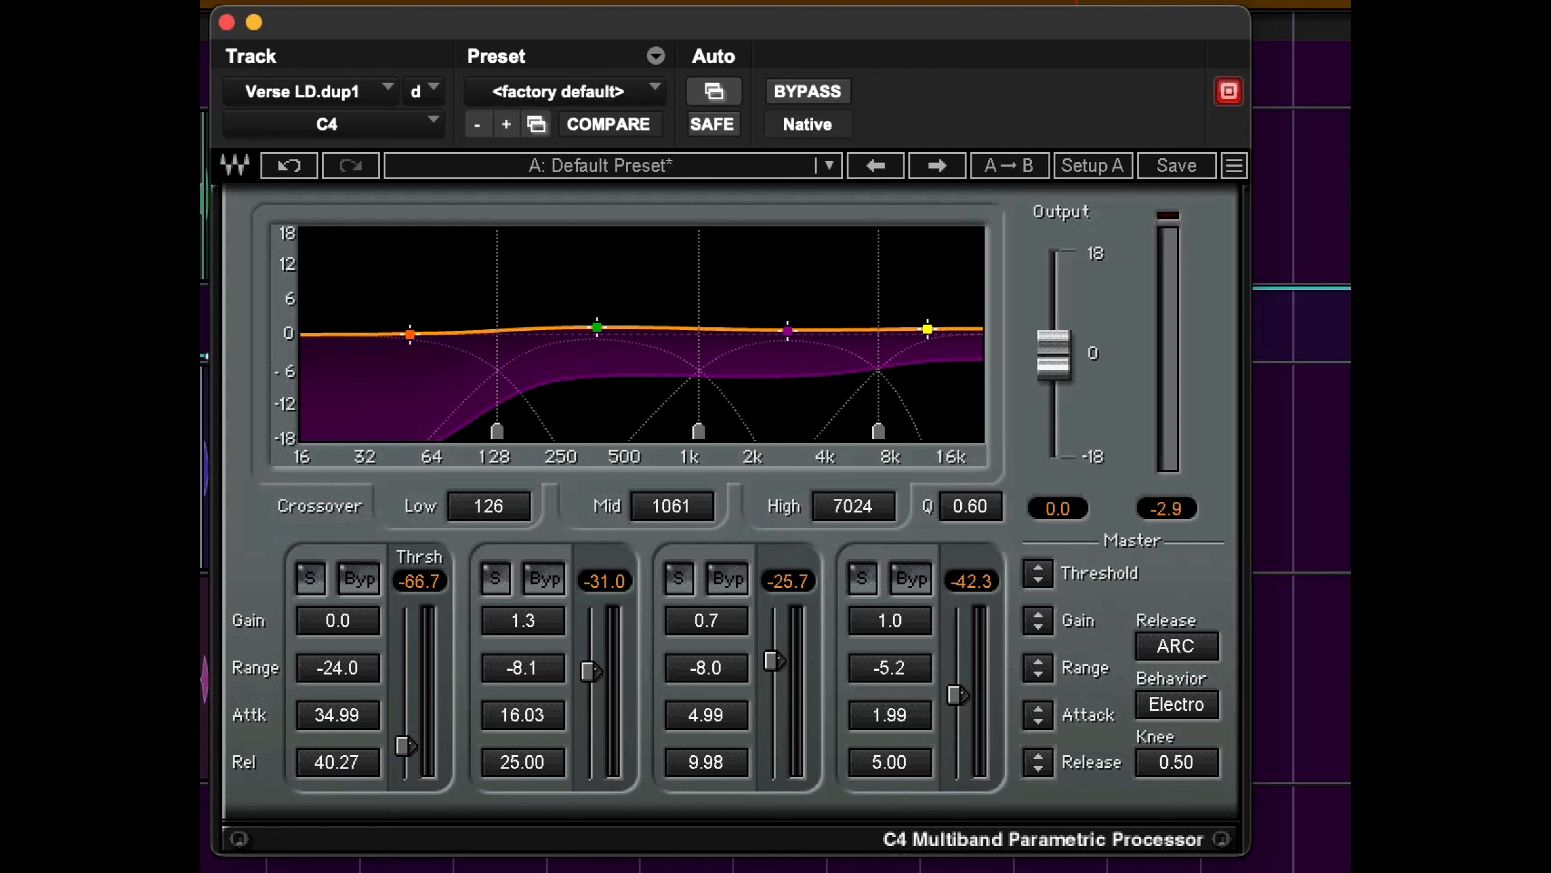
Try the C4's high crossover at 6487 and undo the change
left_click_drag(878, 431, 871, 431)
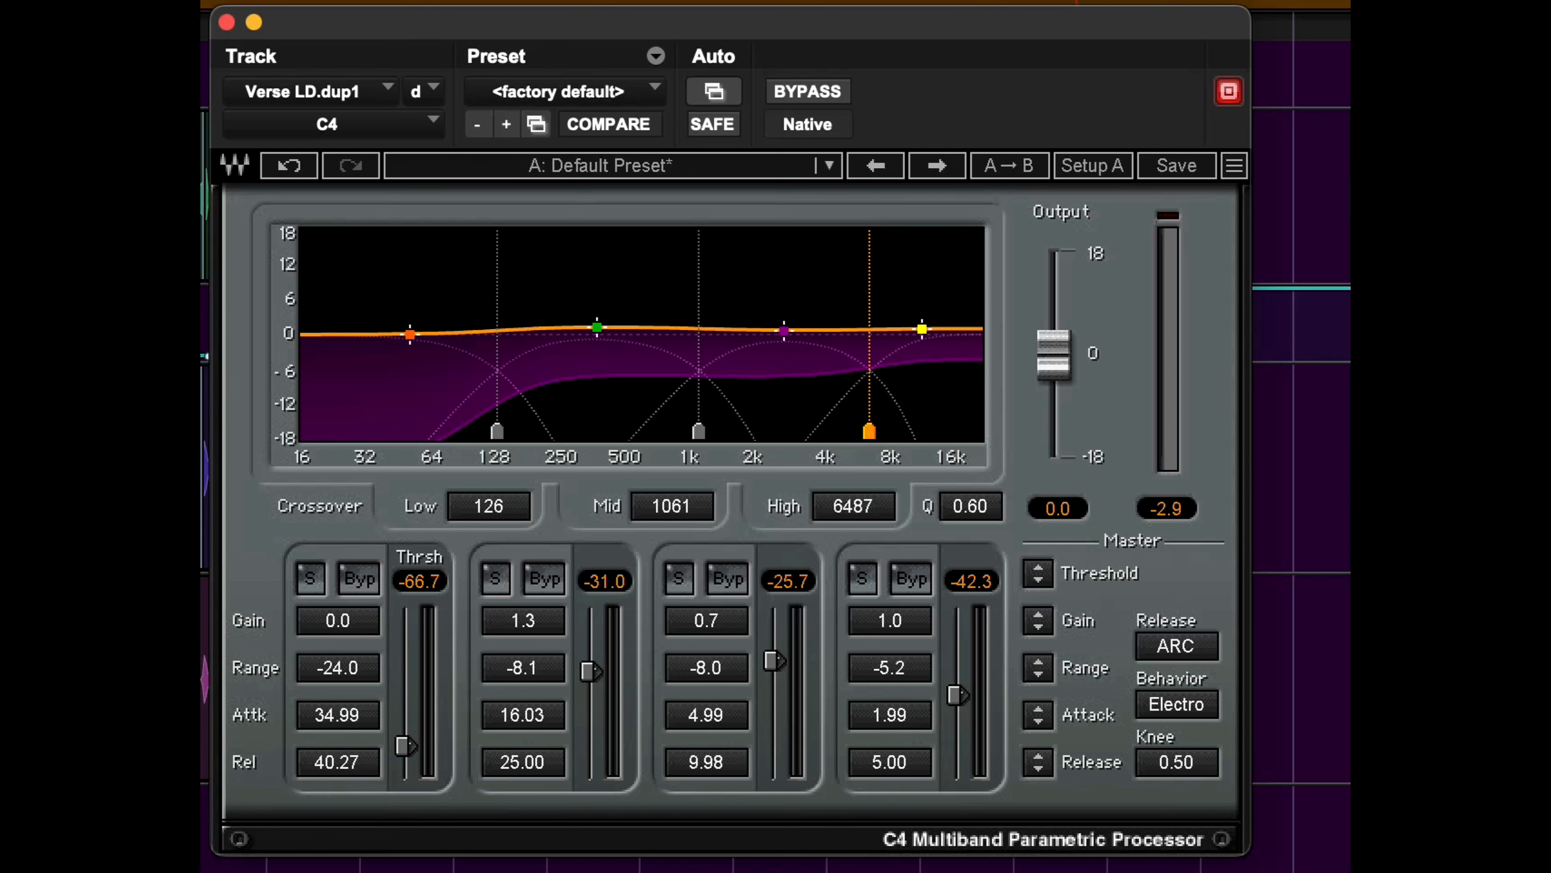
key("super+z")
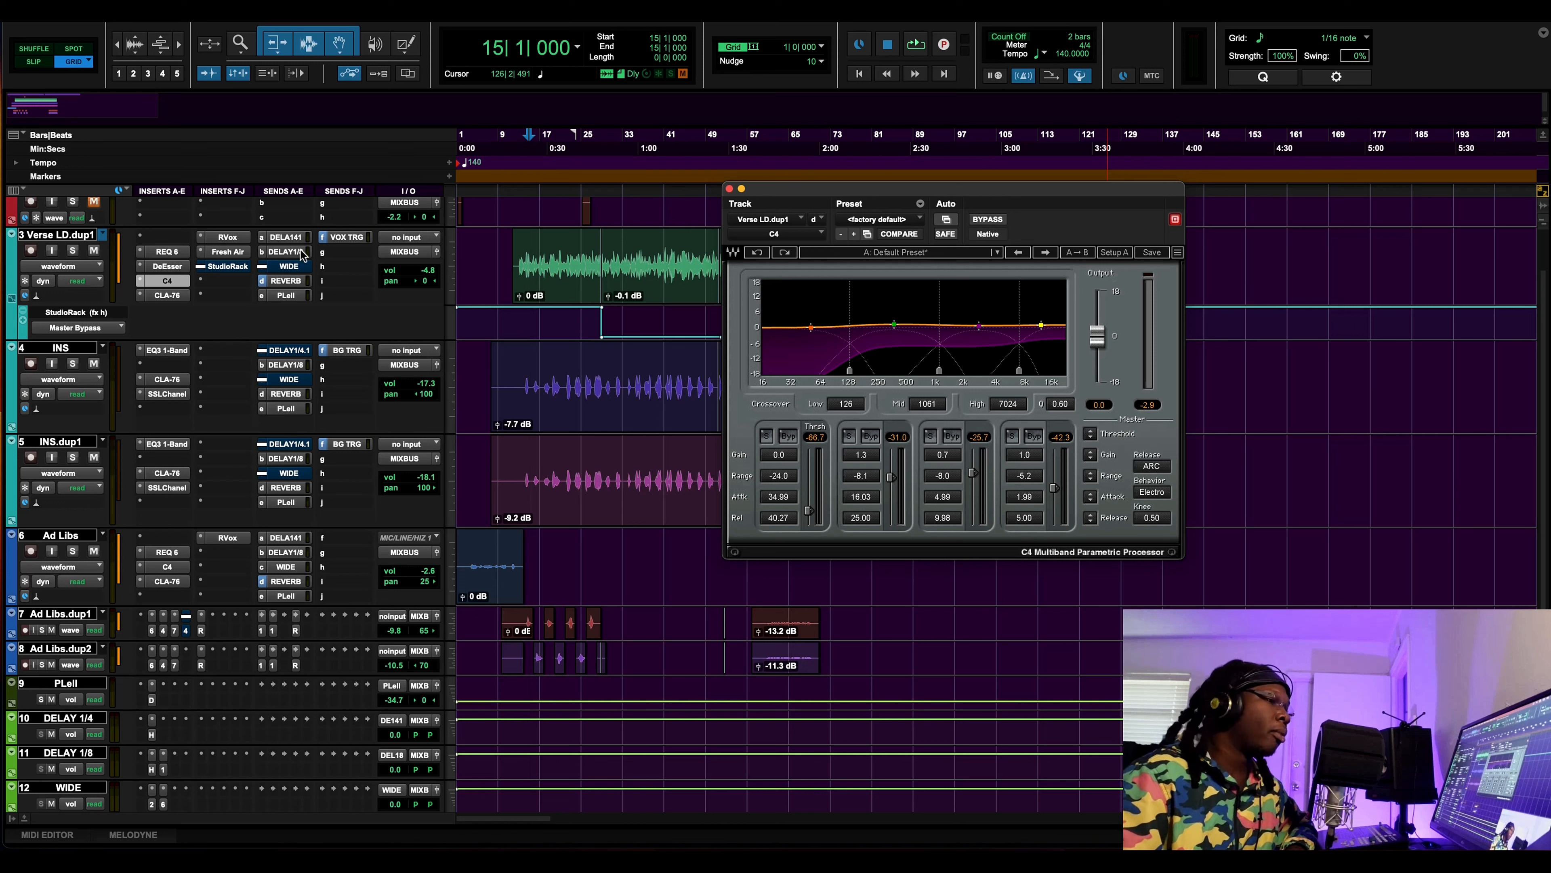
Set the C4's highest band release to 1482.42 and compare that band bypassed and active during playback
left_click_drag(1024, 517, 1024, 461)
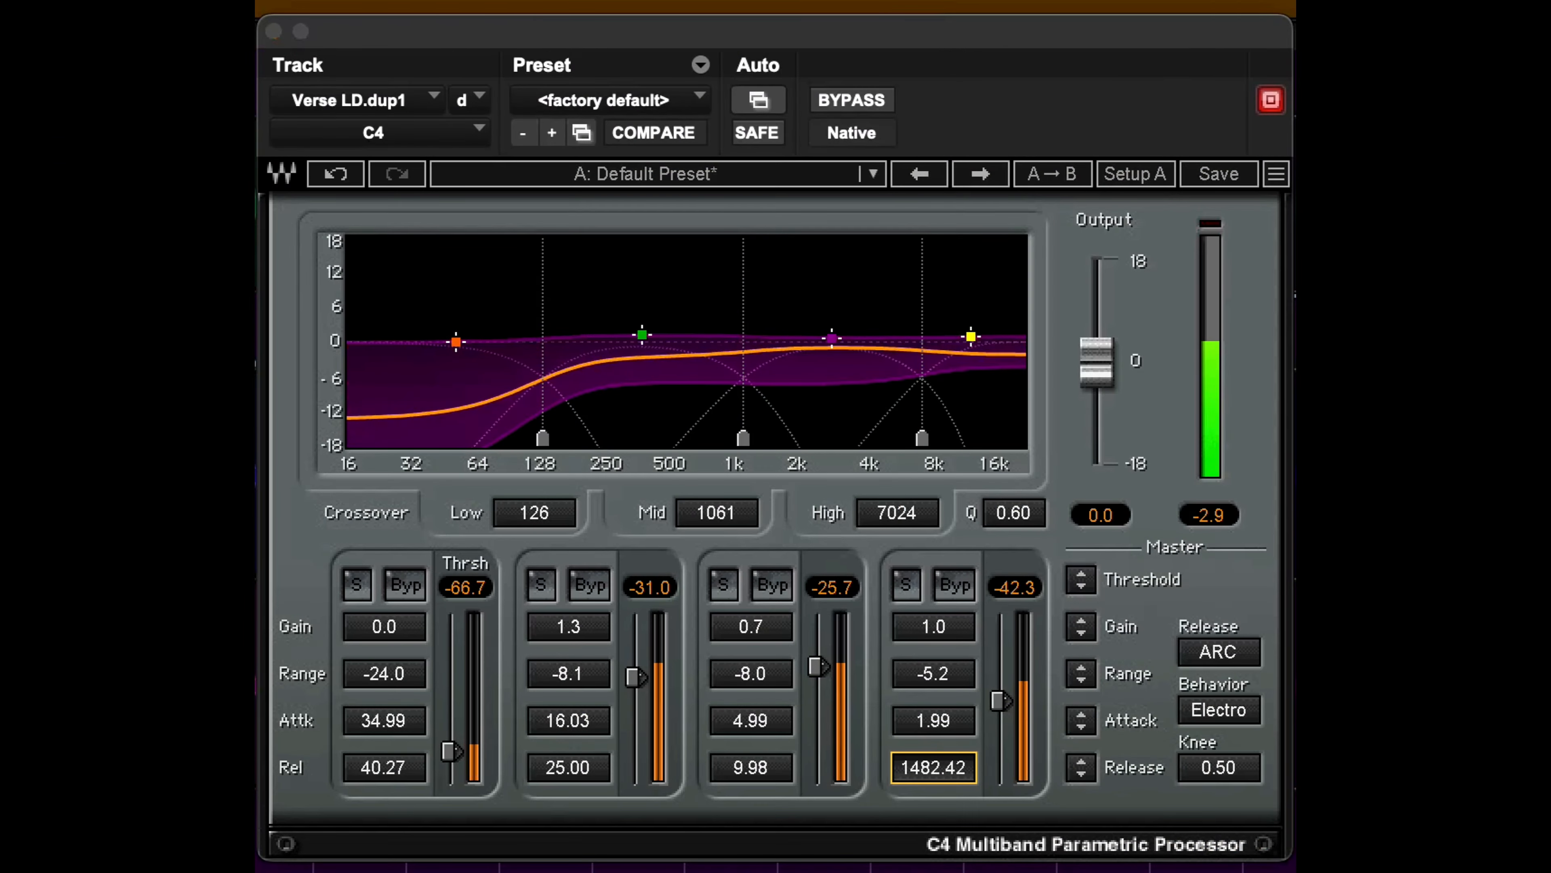
left_click(954, 585)
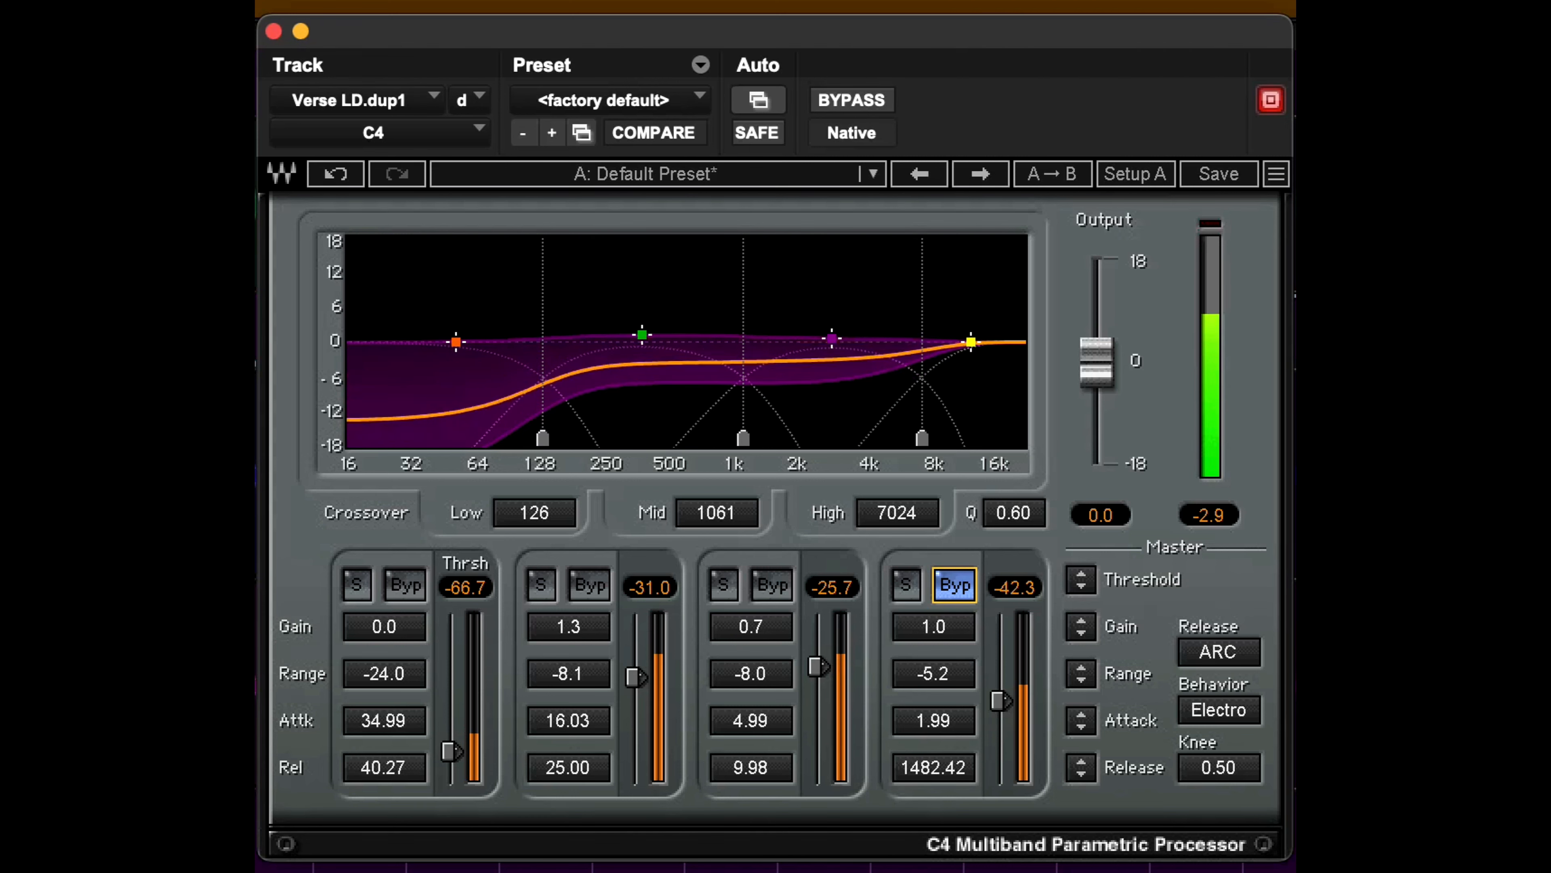
left_click(958, 585)
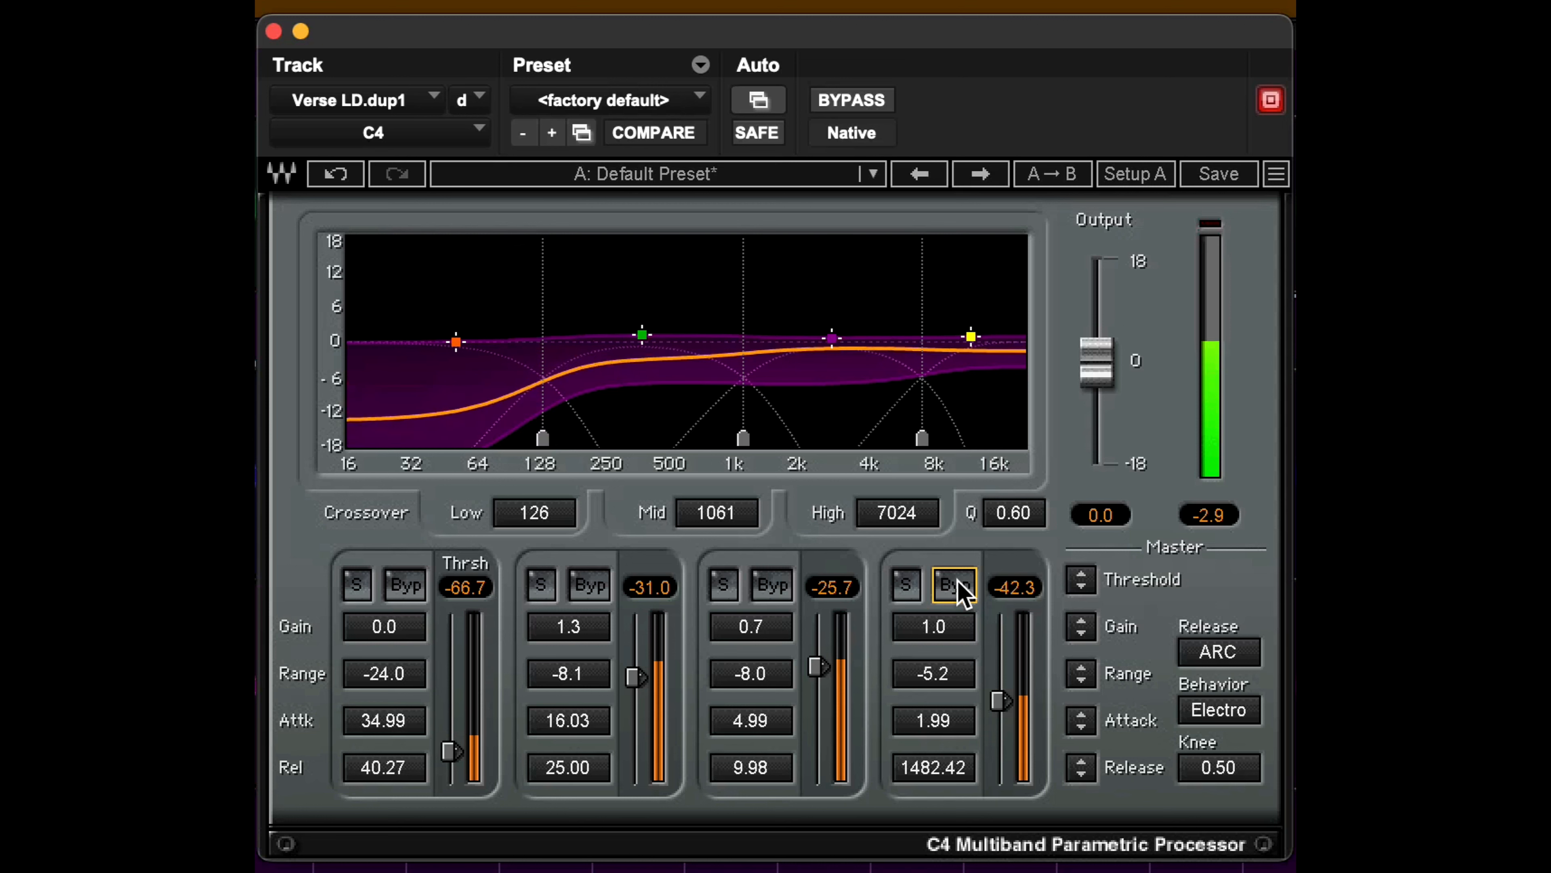
left_click(958, 585)
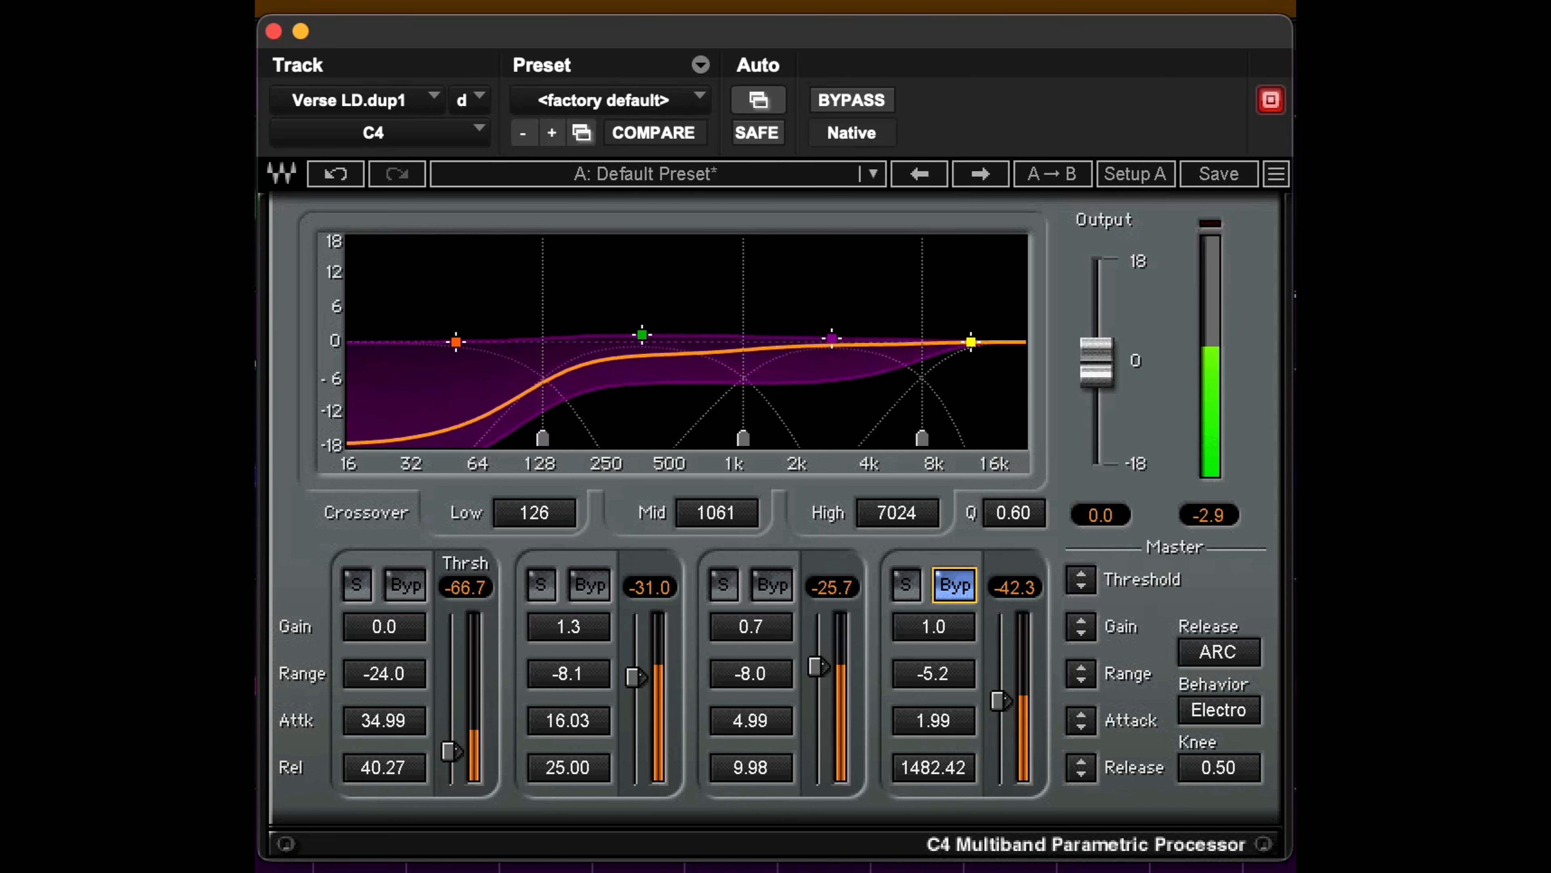
left_click(954, 585)
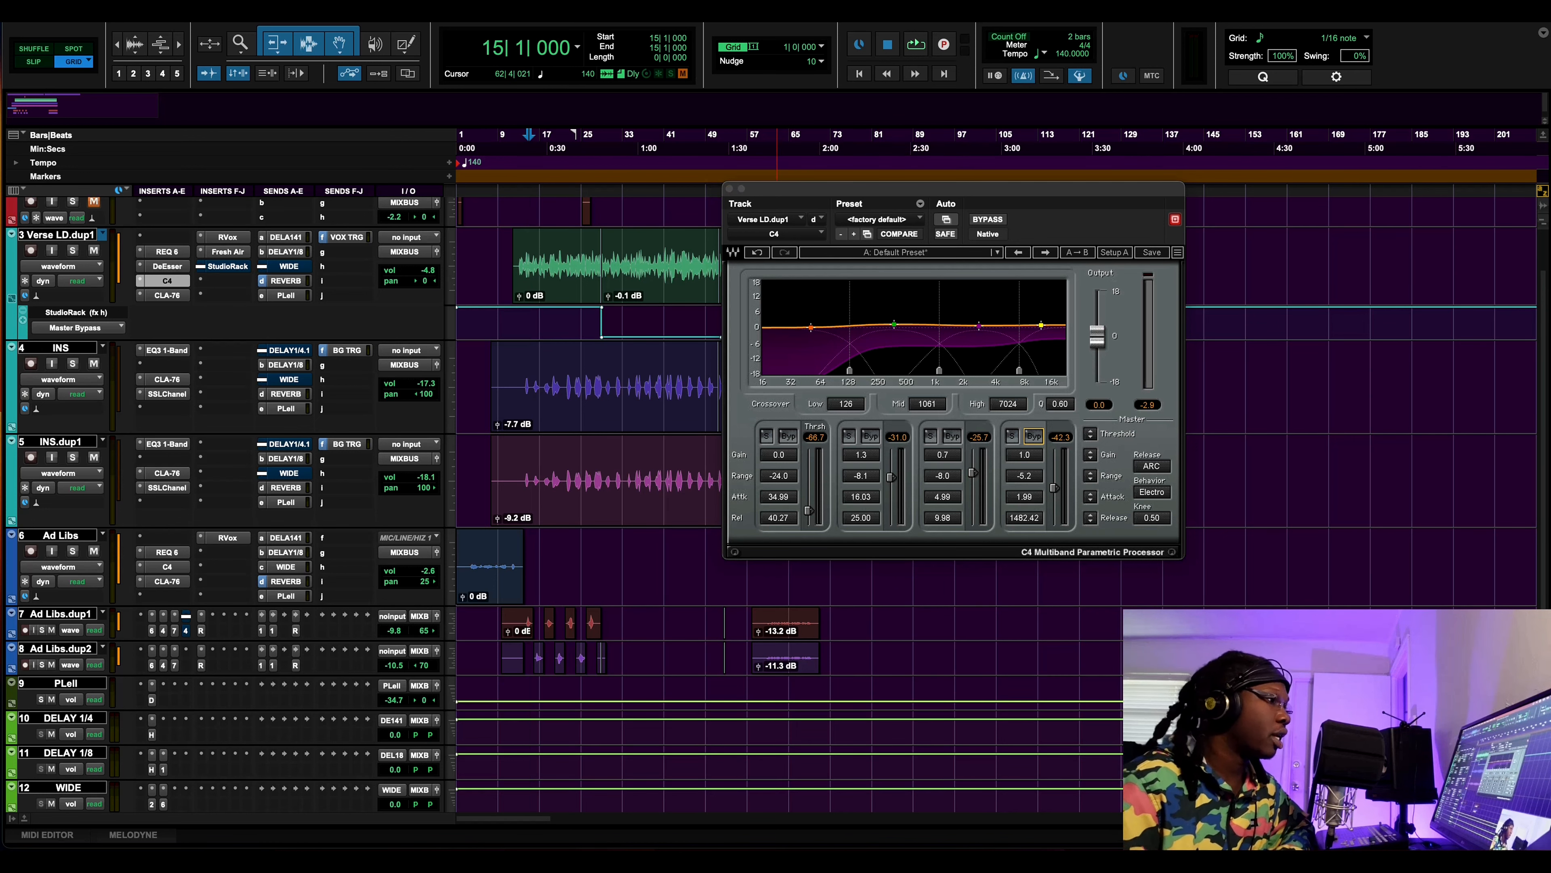
Close the C4 window, then reopen the insert from the Verse LD.dup1 track for another look and close it again
left_click(729, 188)
scroll(589, 333, "up", 1)
scroll(261, 364, "up", 1)
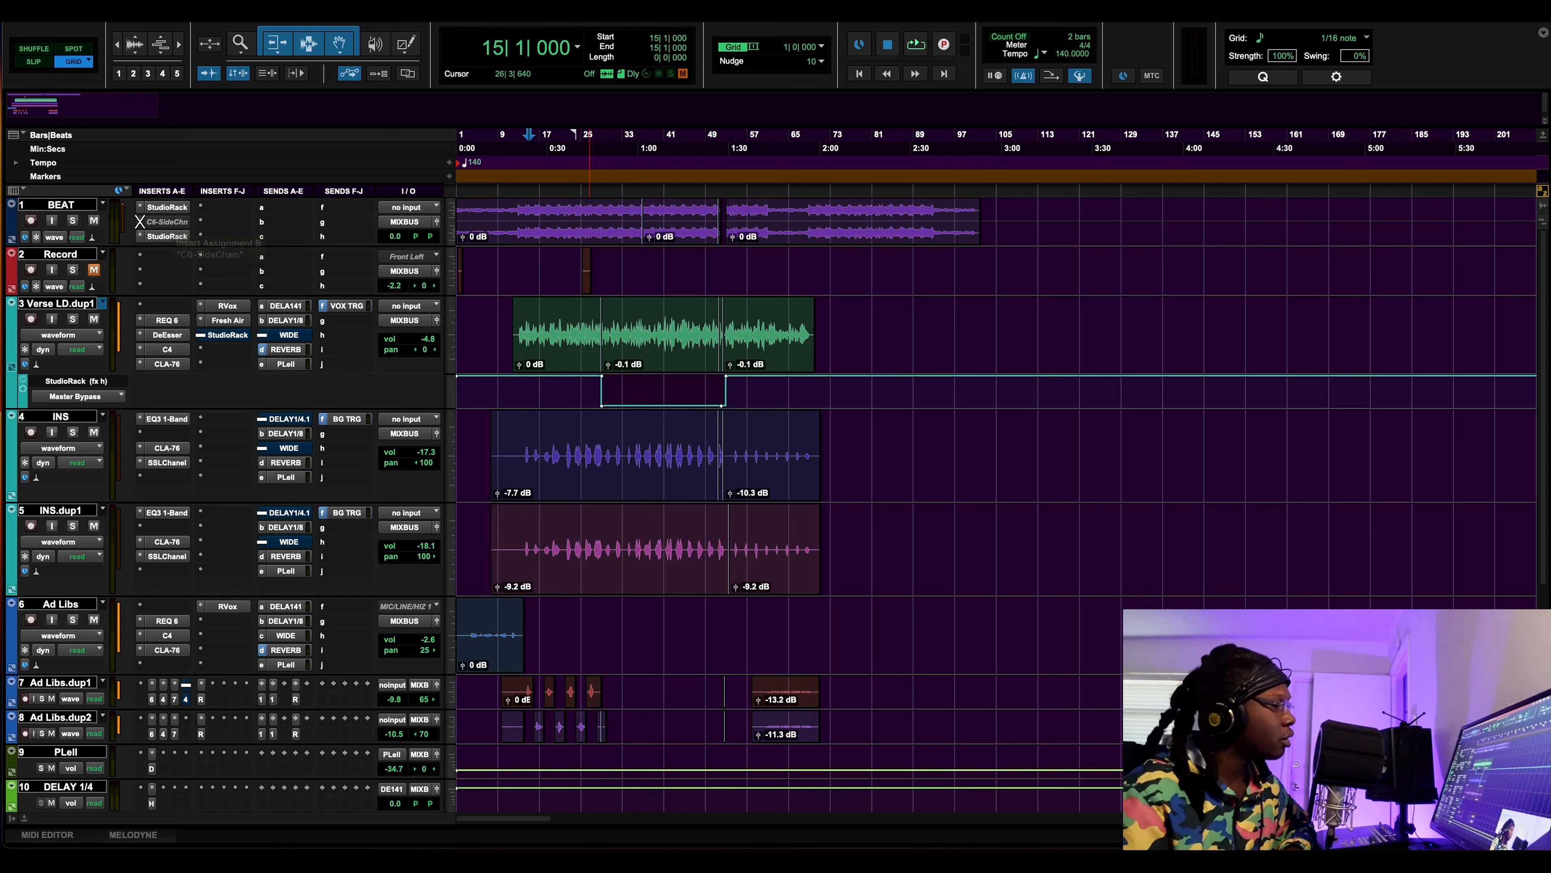
left_click(167, 349)
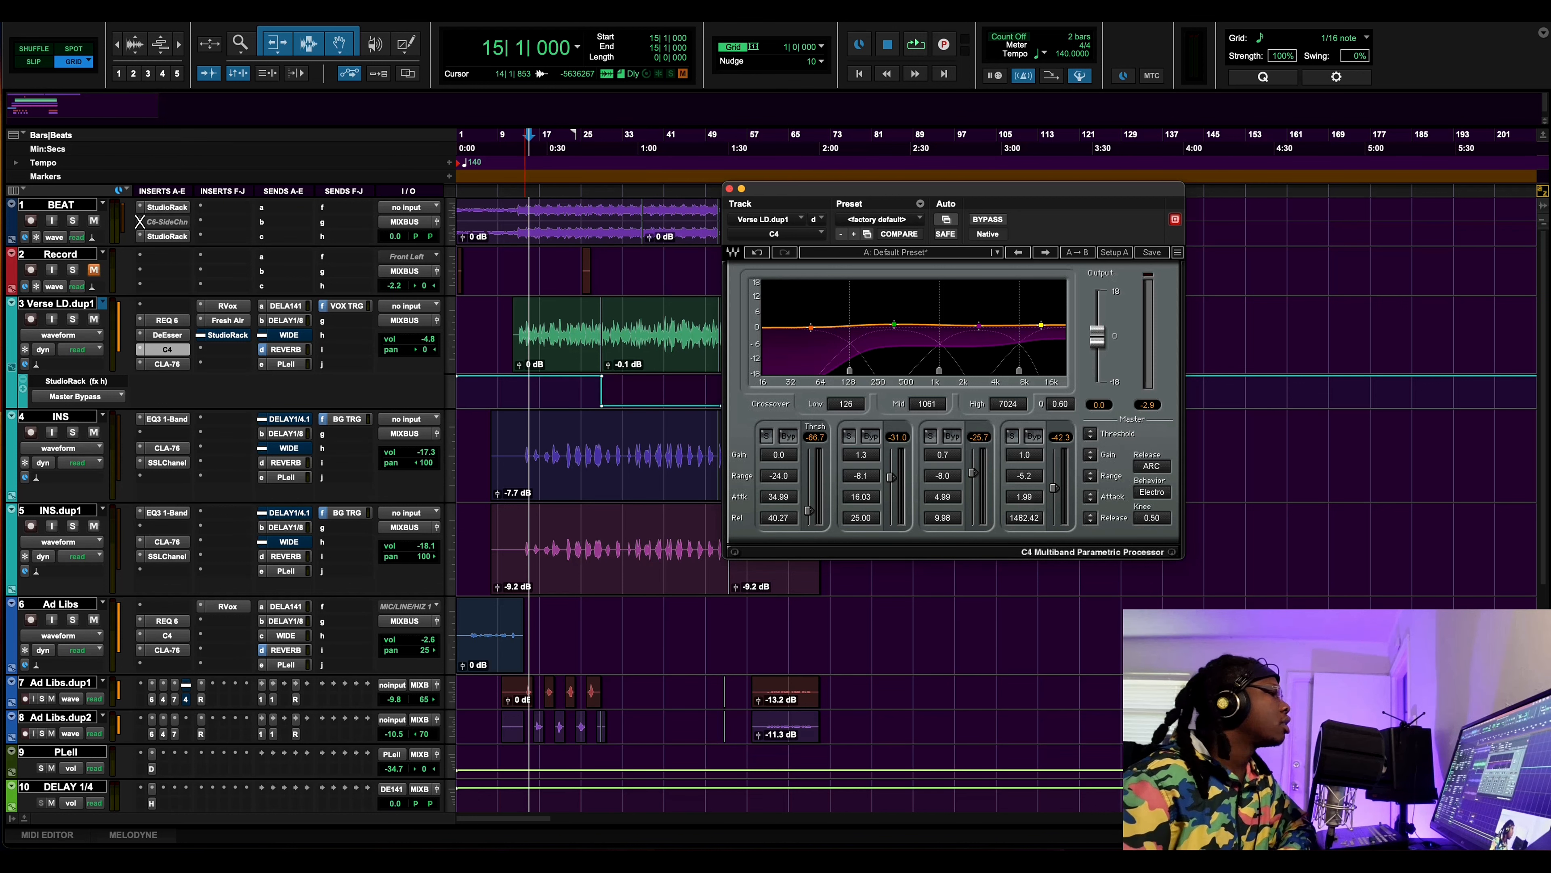
left_click(729, 188)
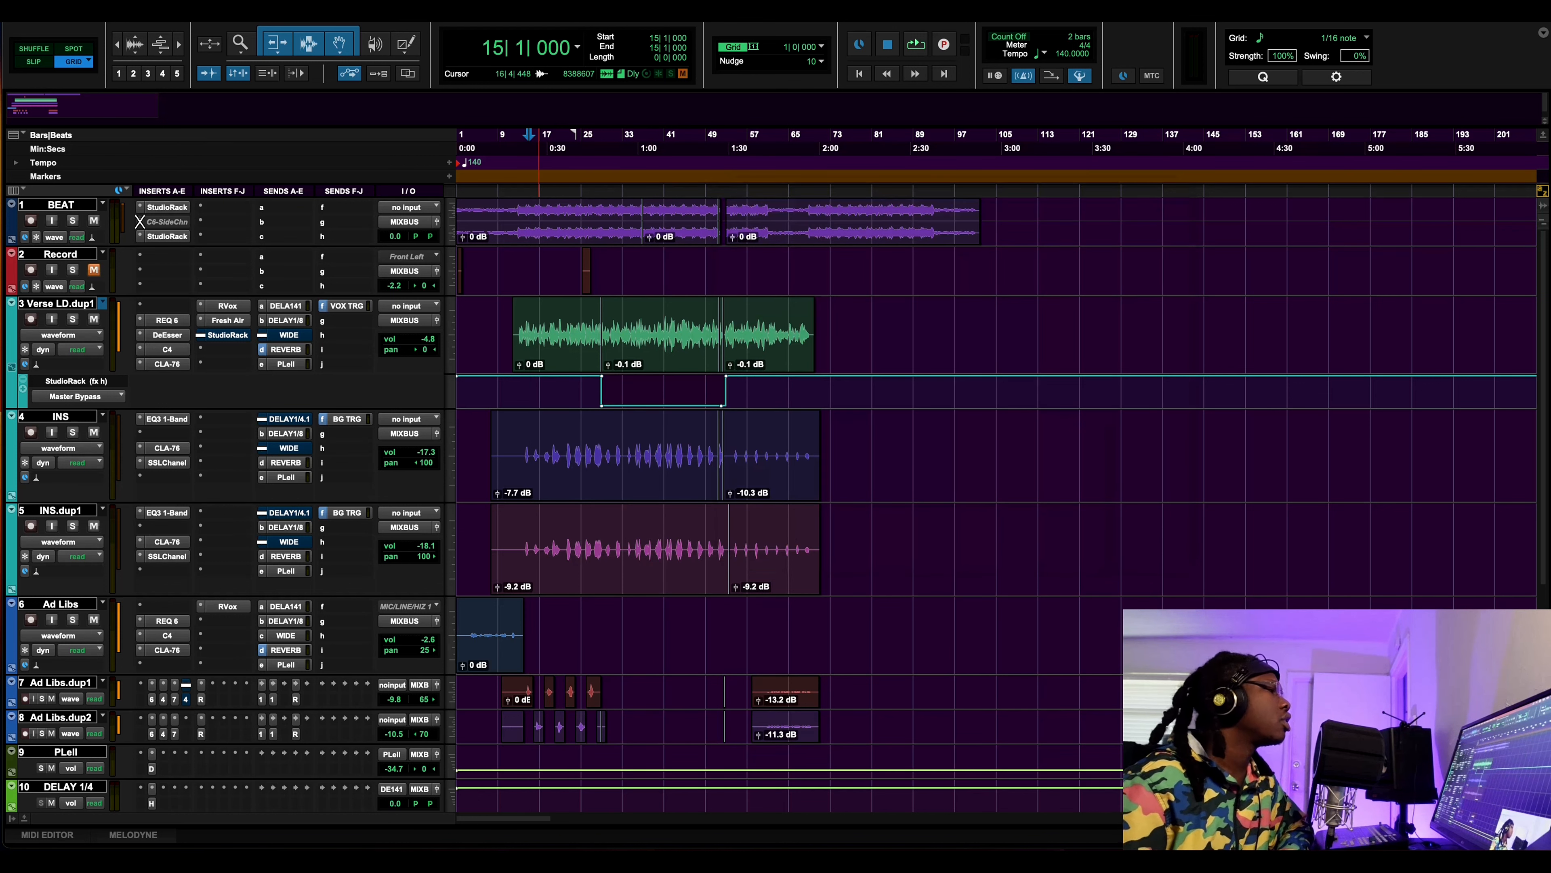
Make the inactive C6-SideChain insert on the BEAT track active and show its window
left_click(140, 221)
right_click(140, 221)
left_click(192, 240)
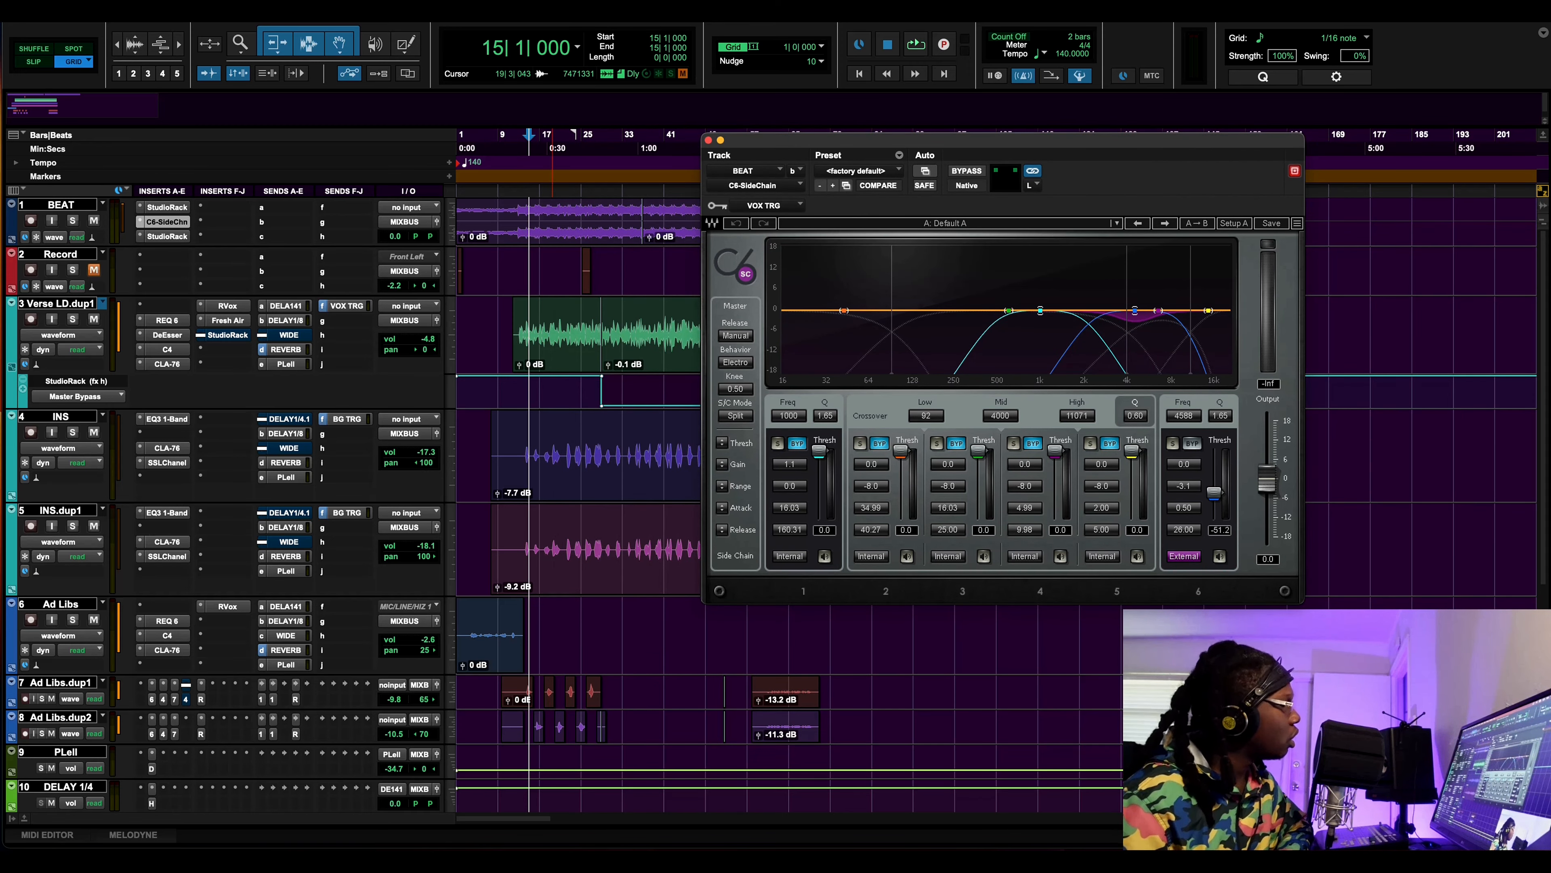
Check the VOX TRG send on the Verse LD.dup1 track and reposition the C6-SideChain window
left_click(347, 307)
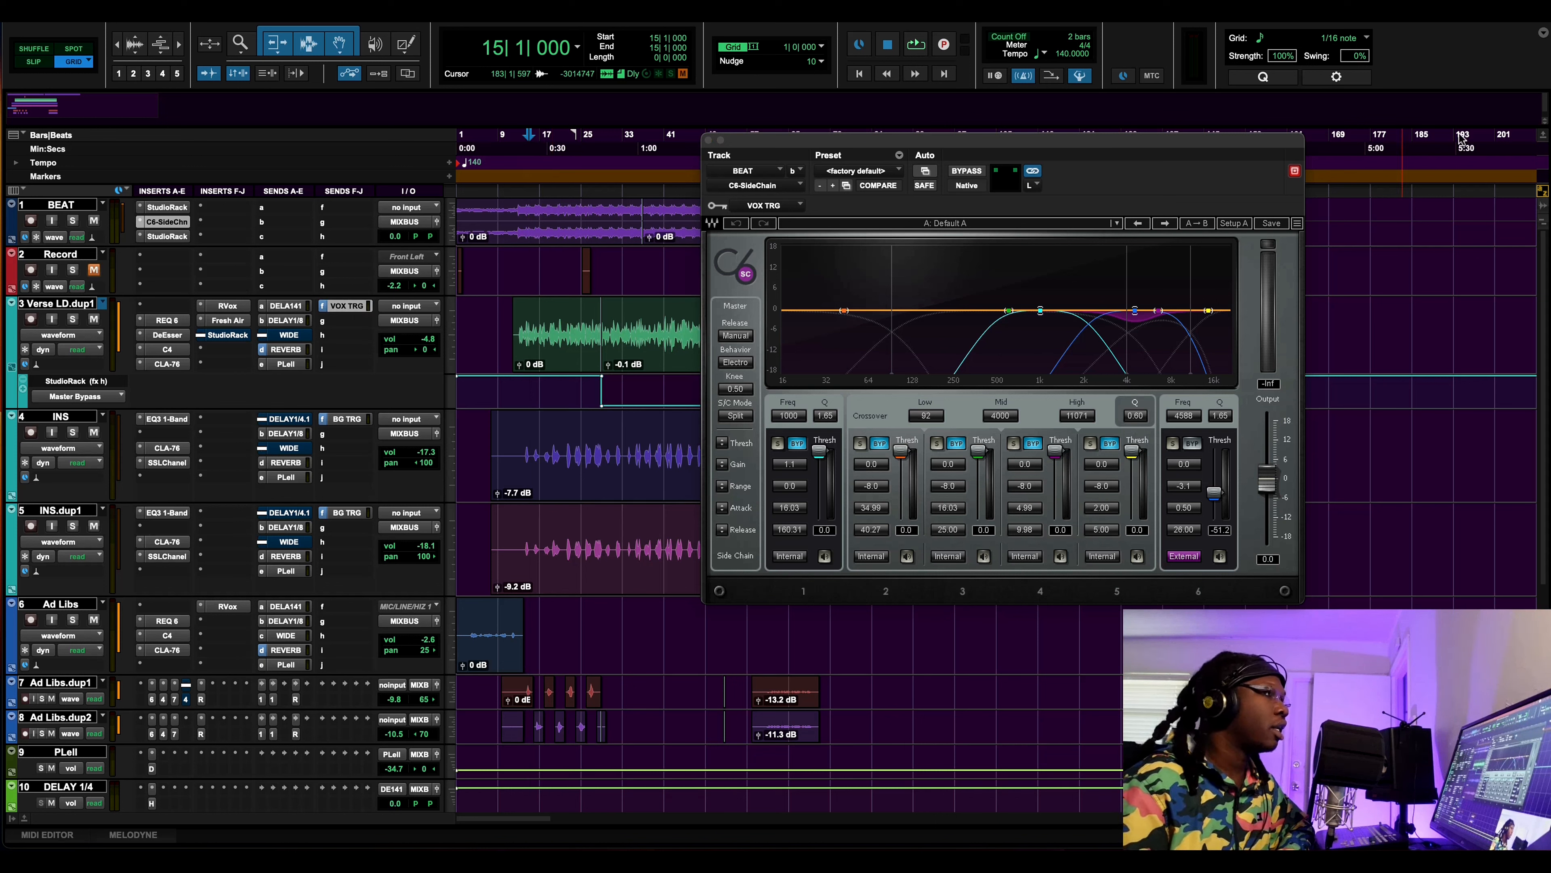
left_click_drag(1400, 107, 164, 122)
left_click(937, 239)
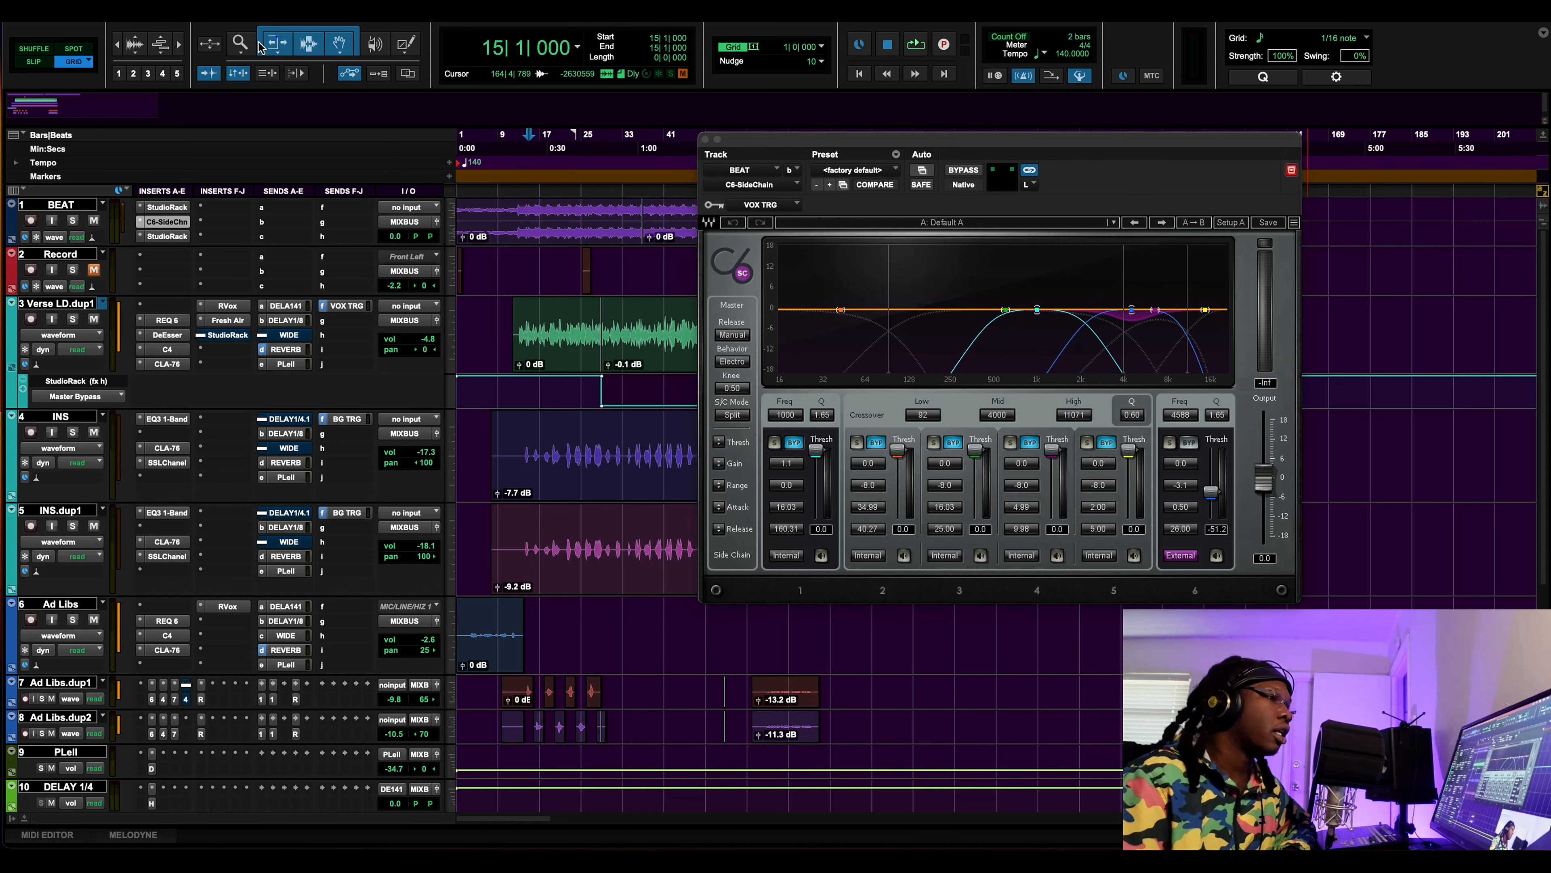
left_click_drag(1001, 139, 976, 160)
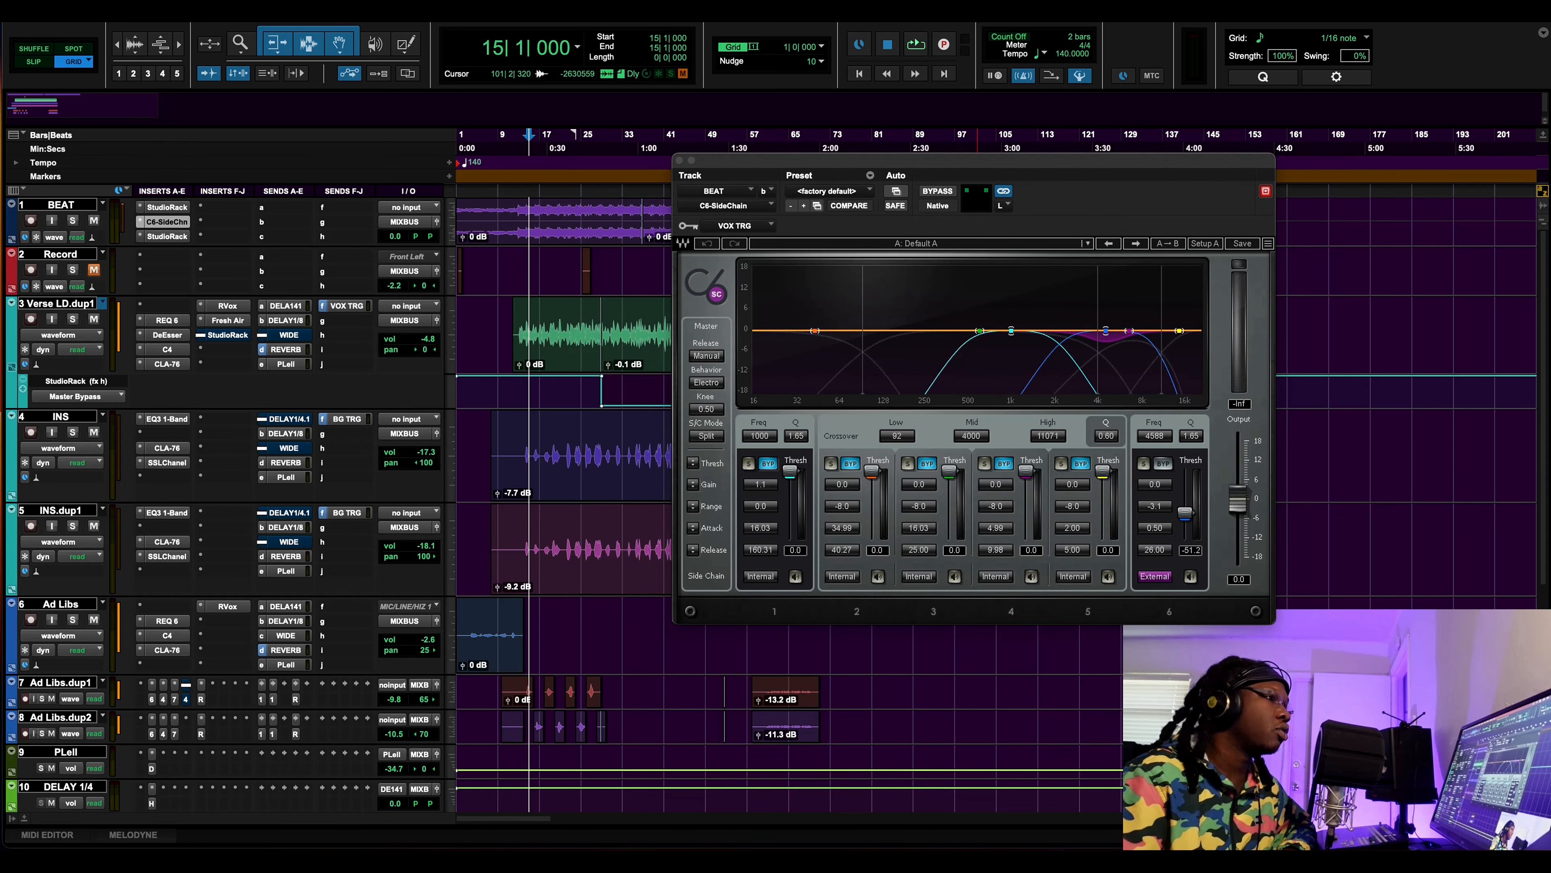
Play from bar 33 and set the C6-SideChain's sixth band to a threshold of -35.5 and a frequency of 2014
left_click(624, 272)
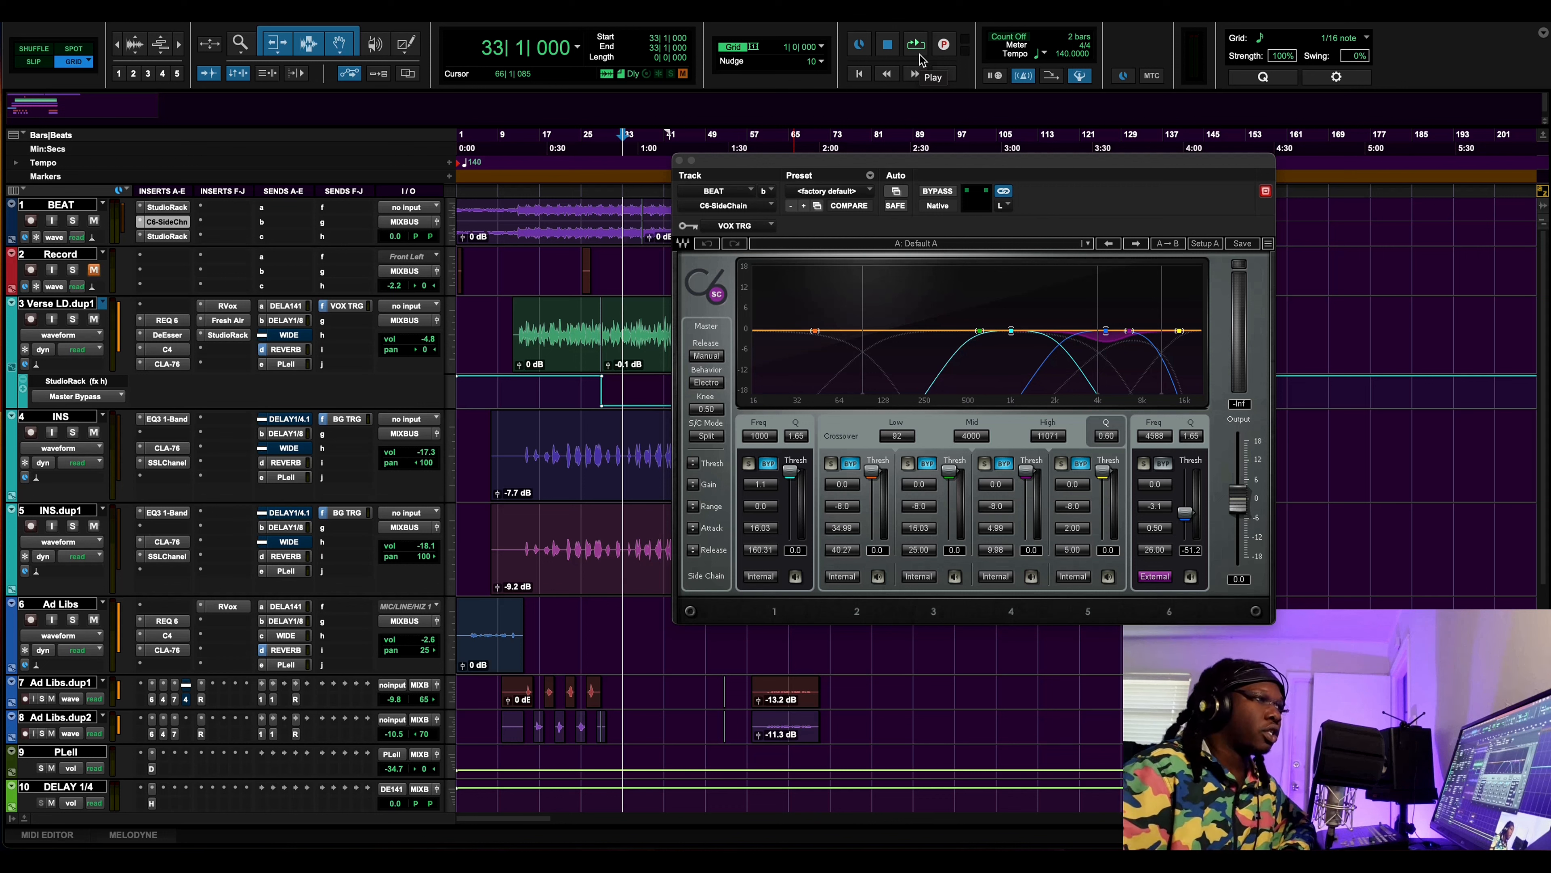
key("space")
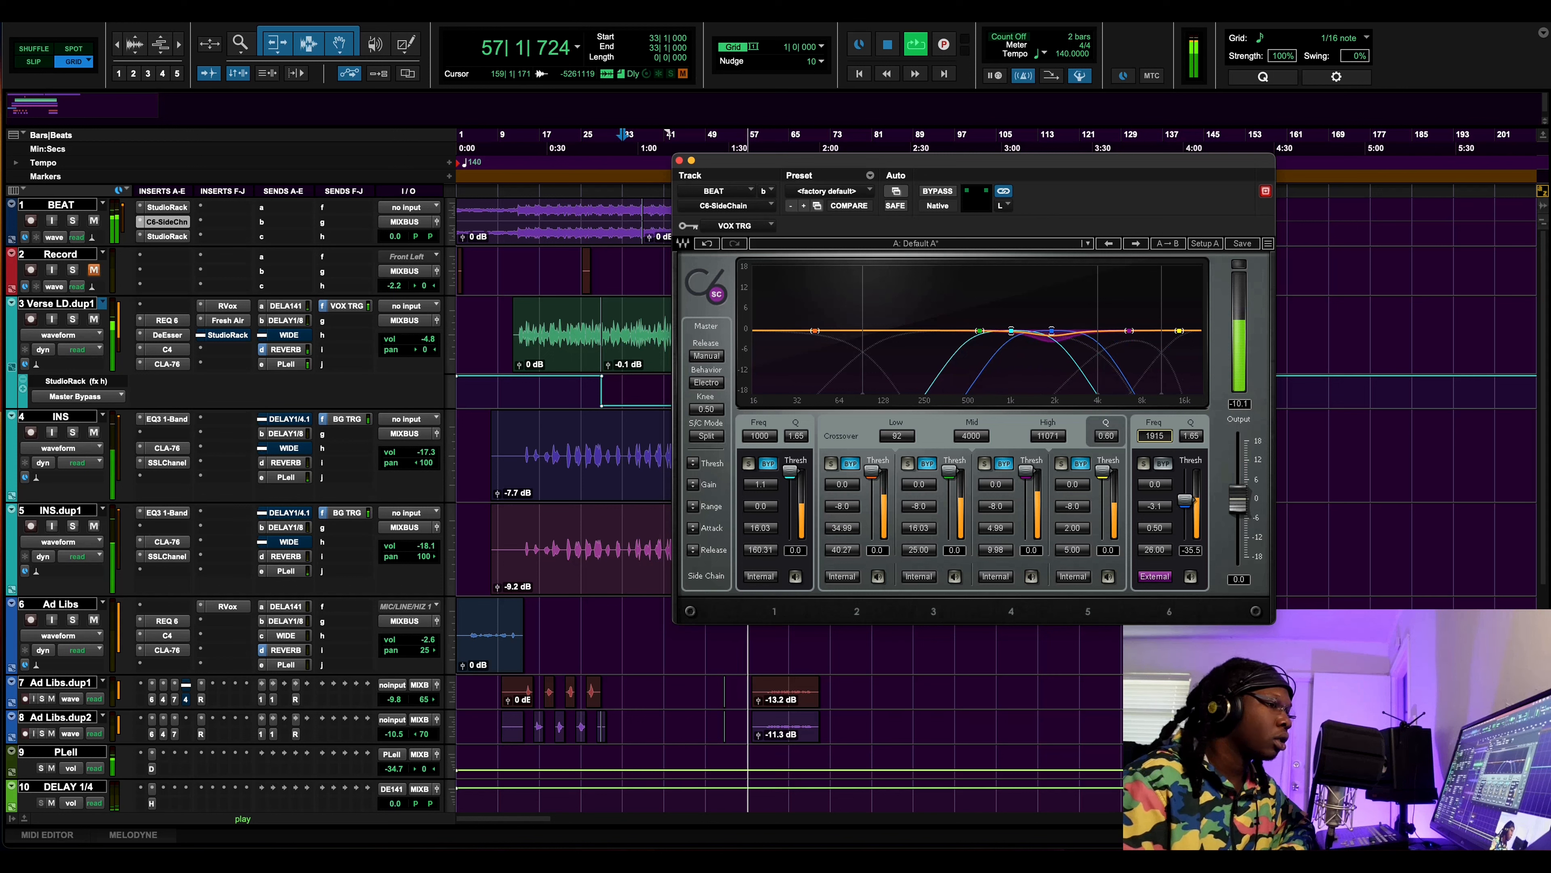
left_click_drag(1155, 435, 1154, 434)
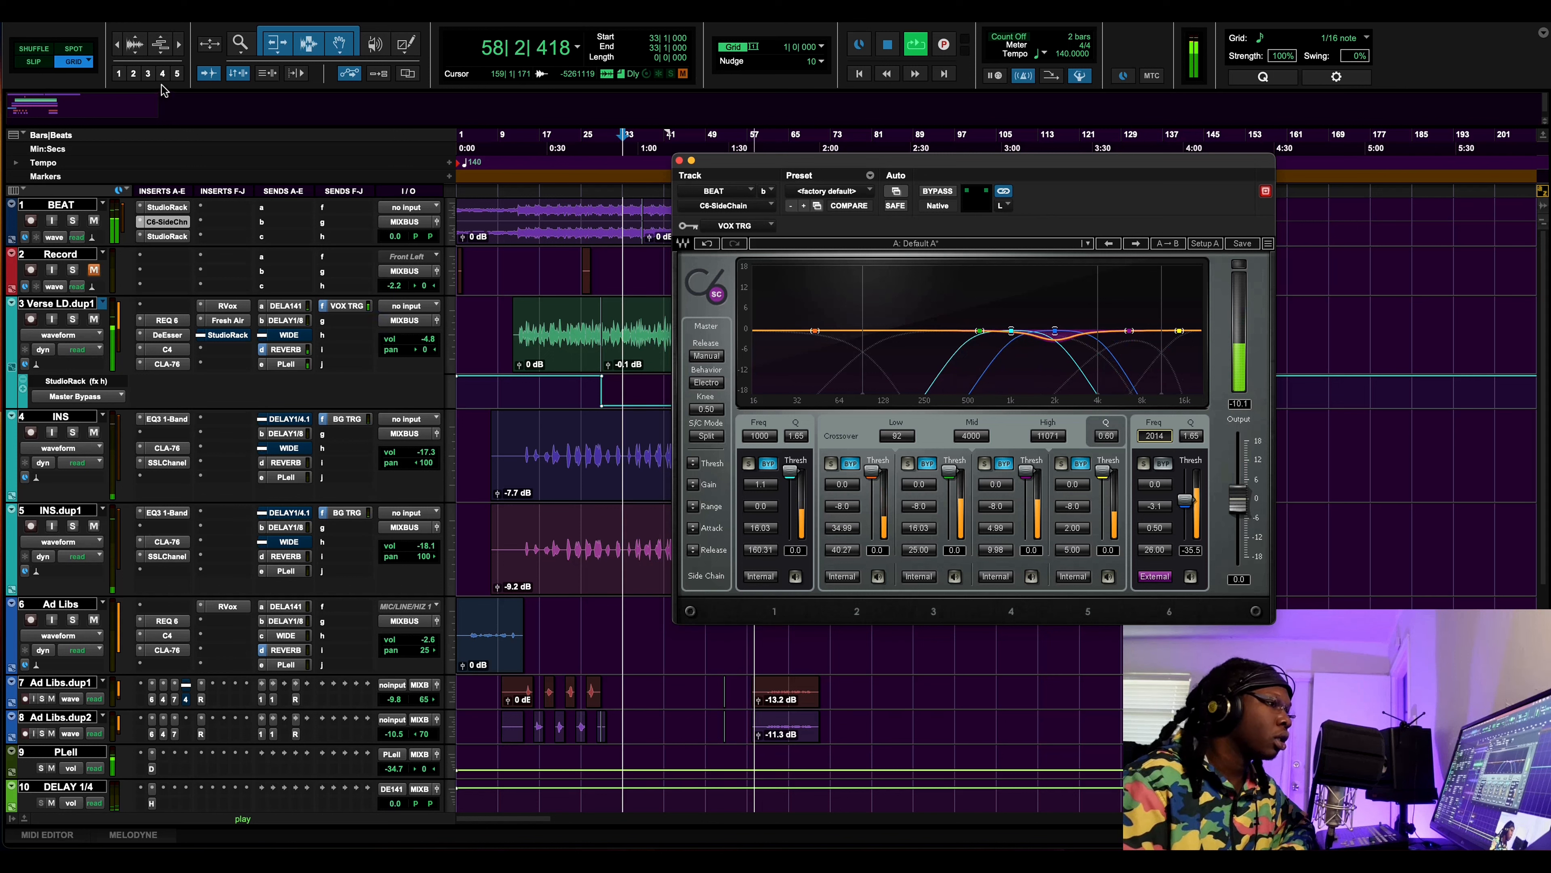
Compare the beat with the C6-SideChain bypassed and active during playback, and stop the transport
left_click(938, 190)
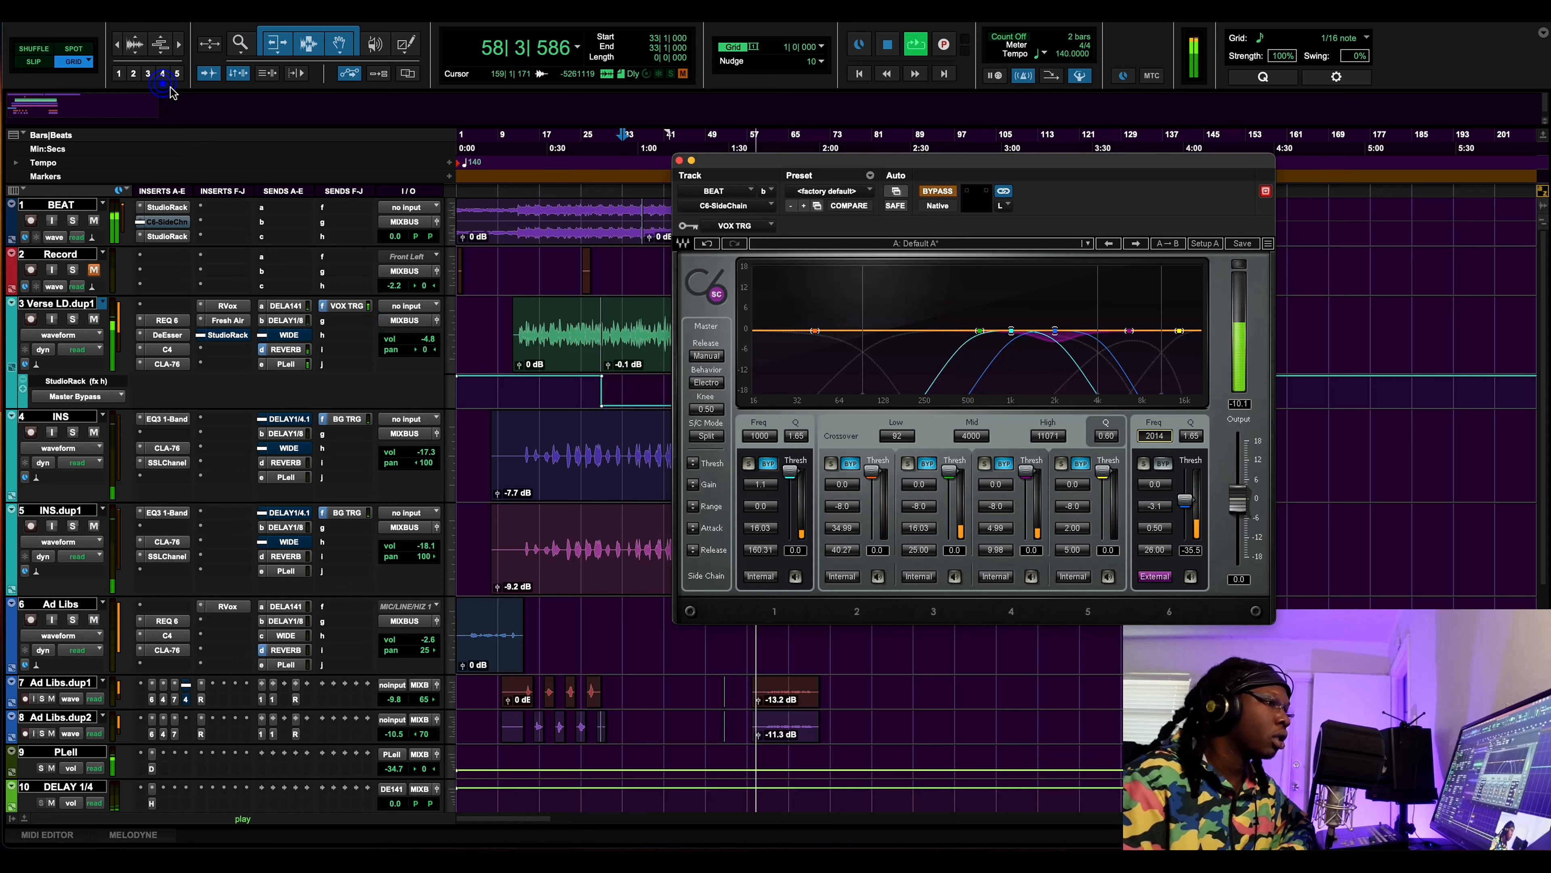
left_click(940, 192)
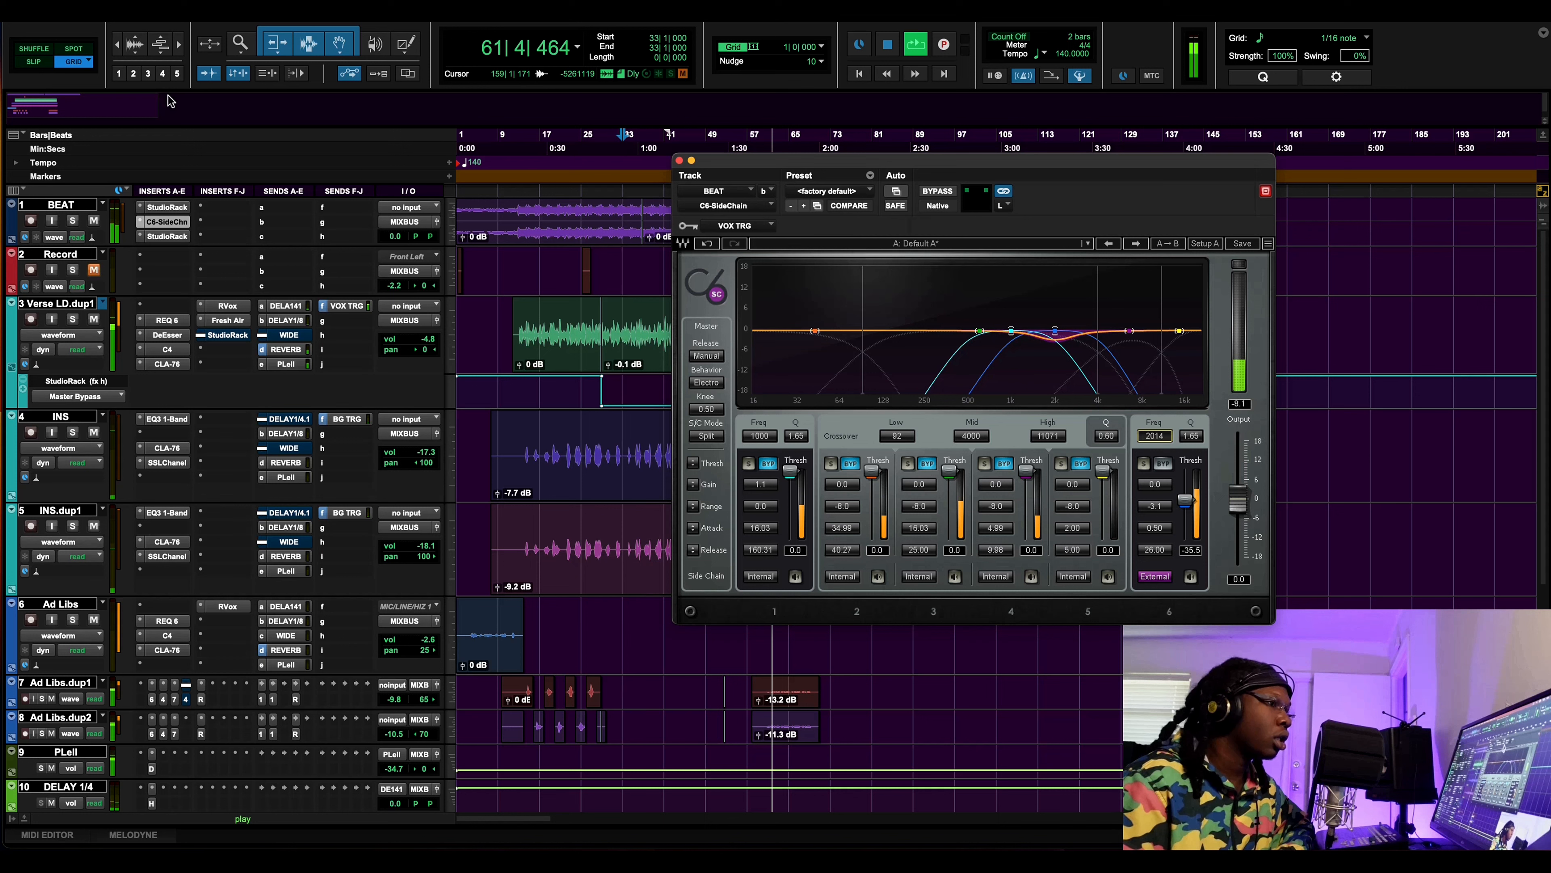
left_click(938, 191)
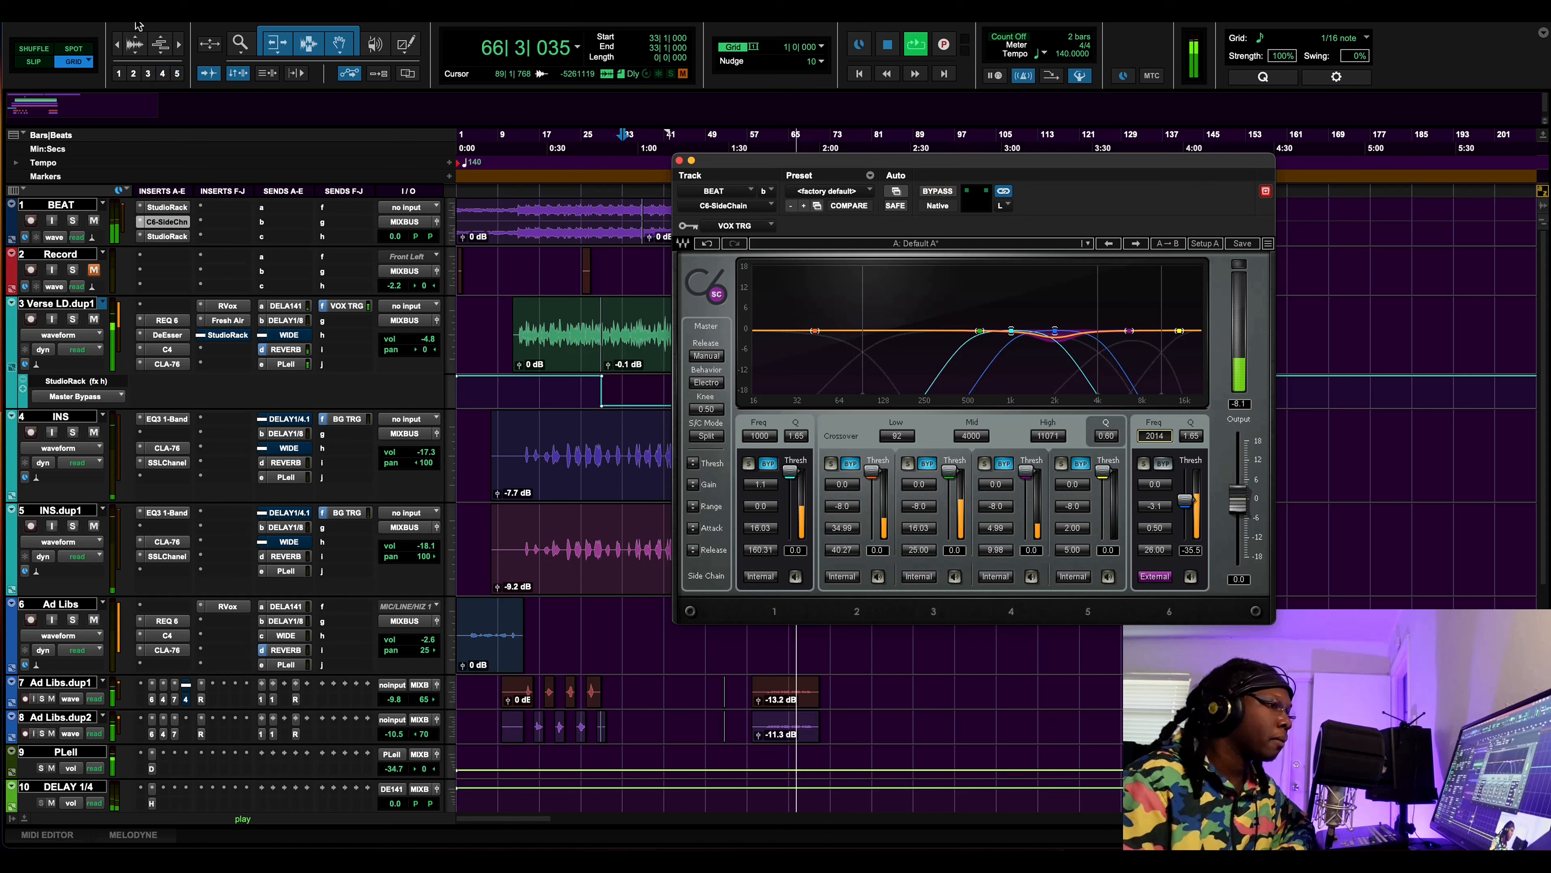
left_click(889, 45)
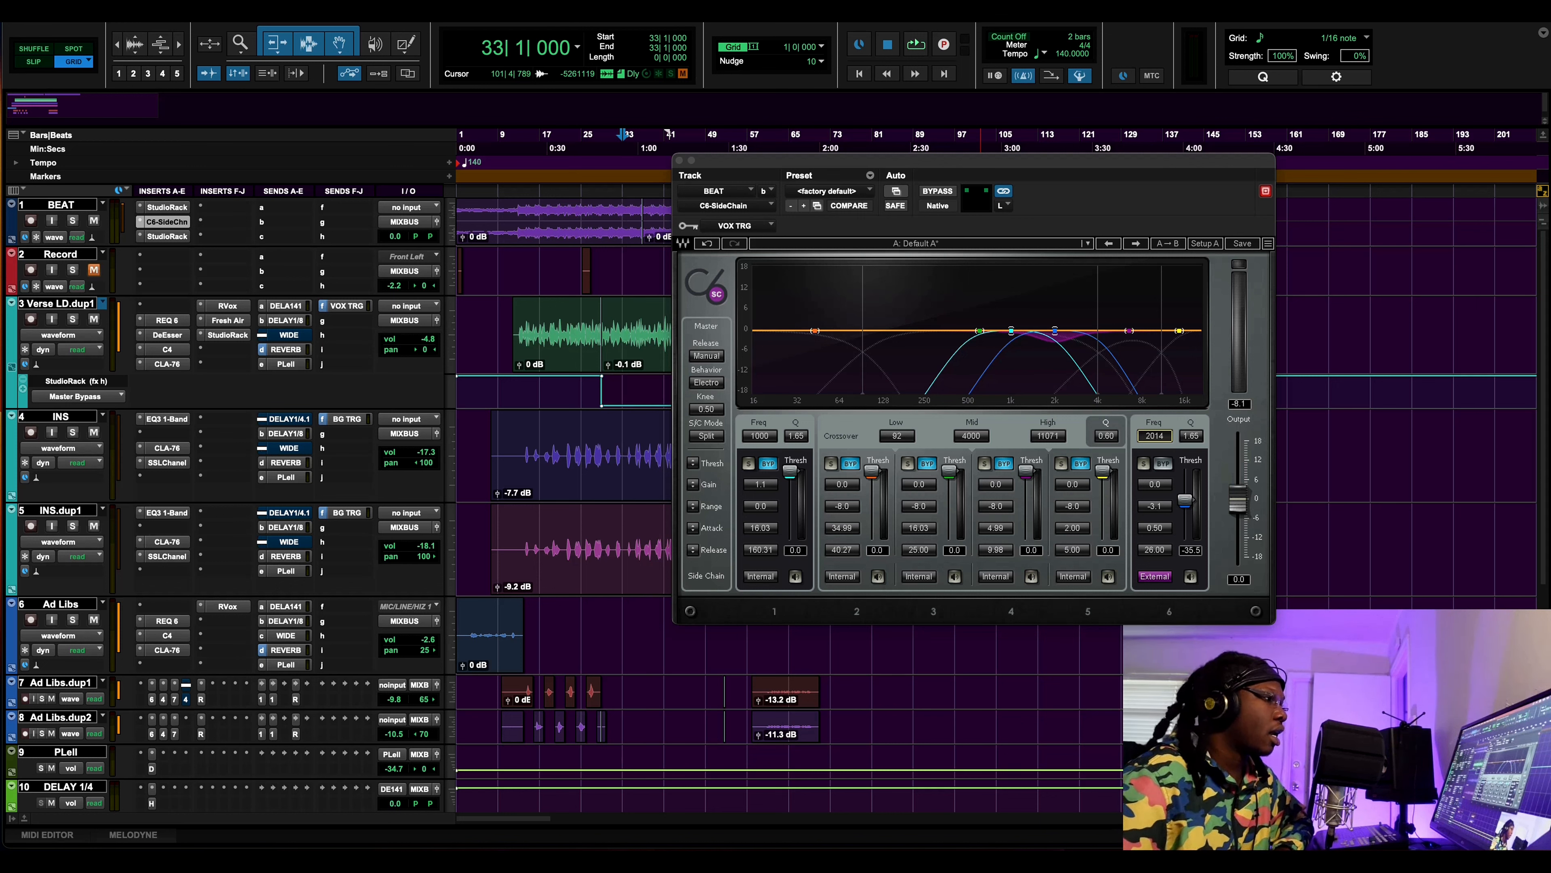
Close the C6-SideChain window and bypass that insert on the BEAT track
left_click(691, 160)
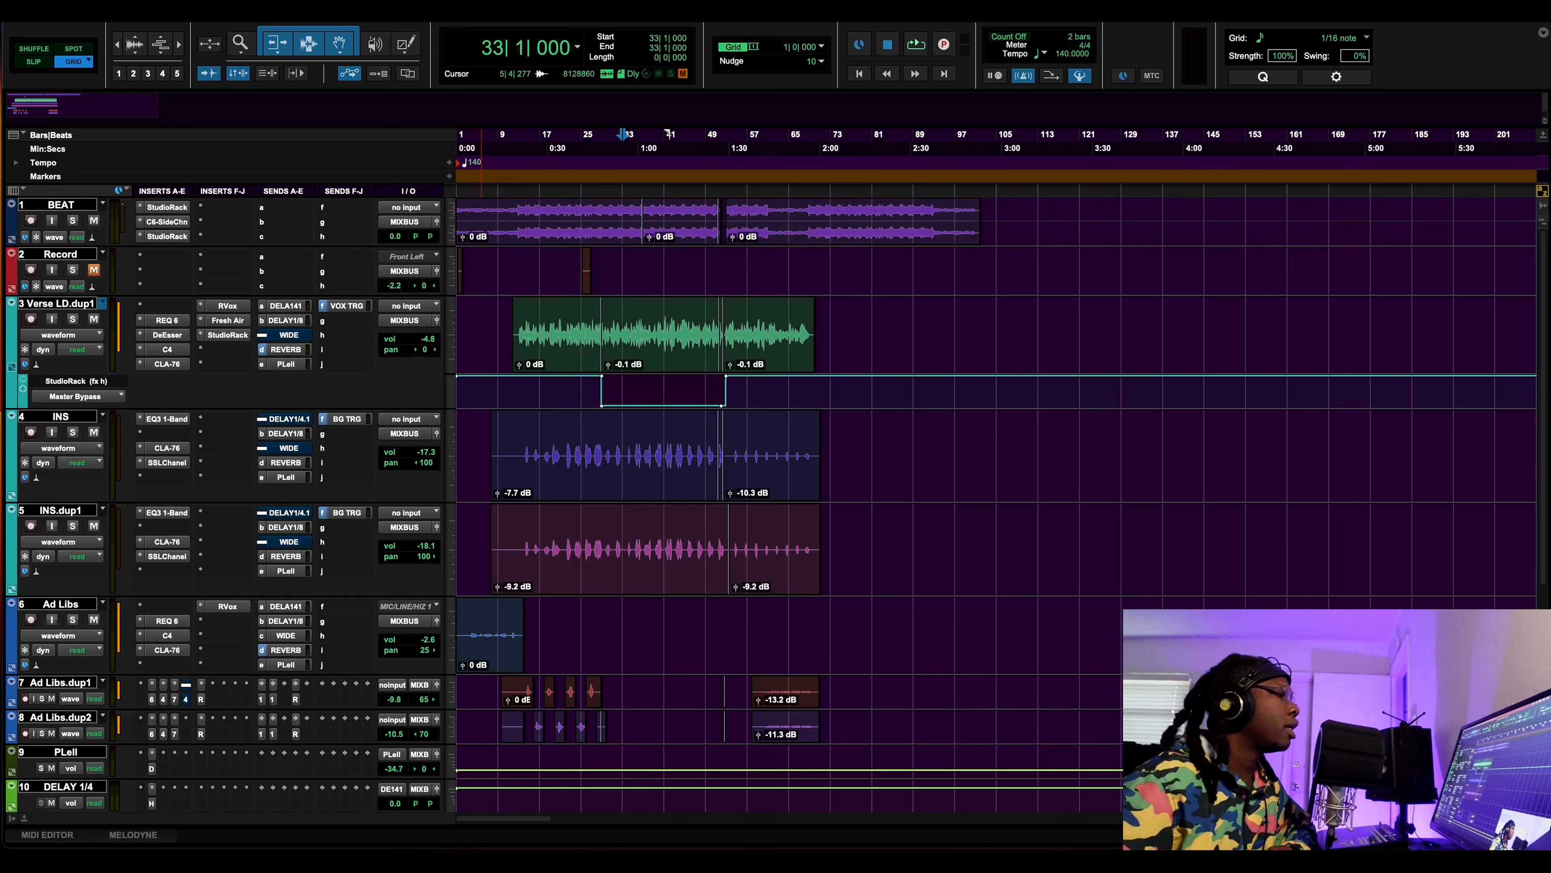
right_click(153, 221)
left_click(183, 227)
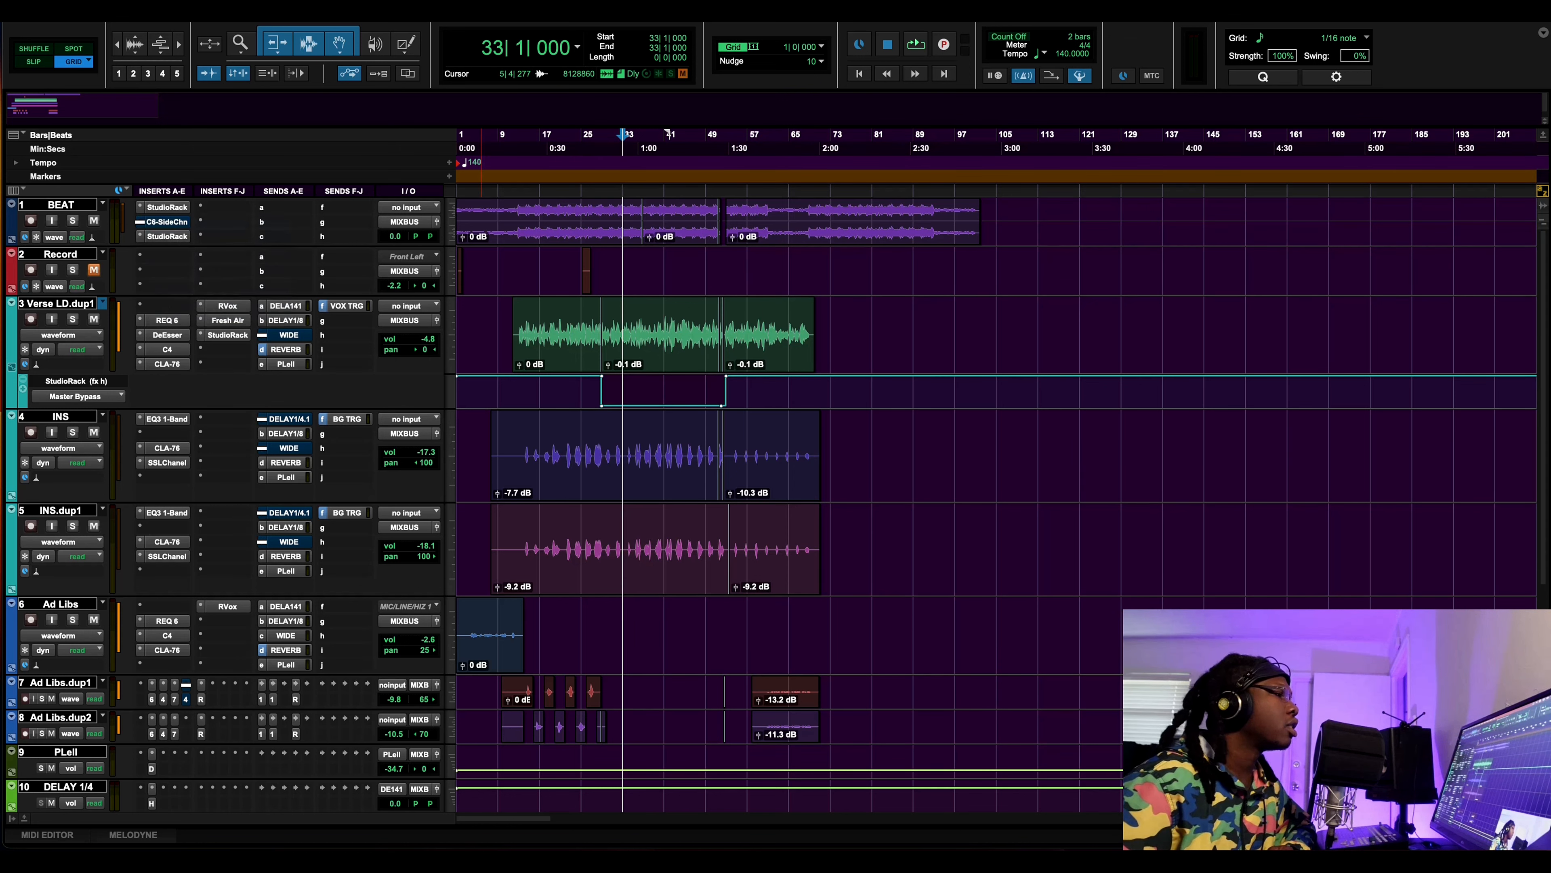
Open the Drawmer S73 inside the BEAT track's second StudioRack and move its window beside the track controls
left_click(167, 236)
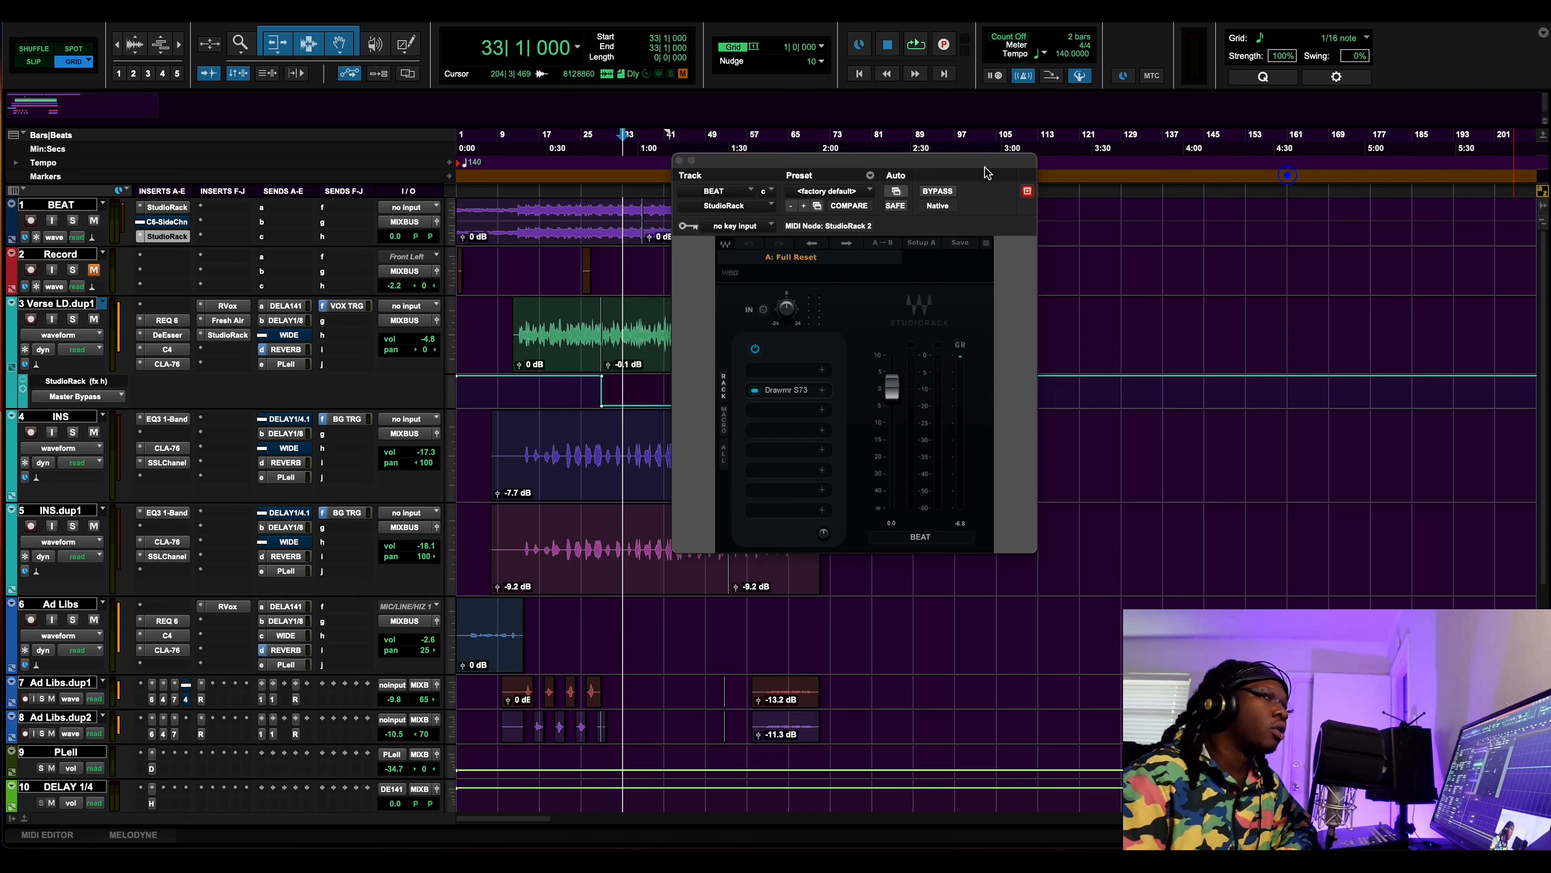
left_click(786, 390)
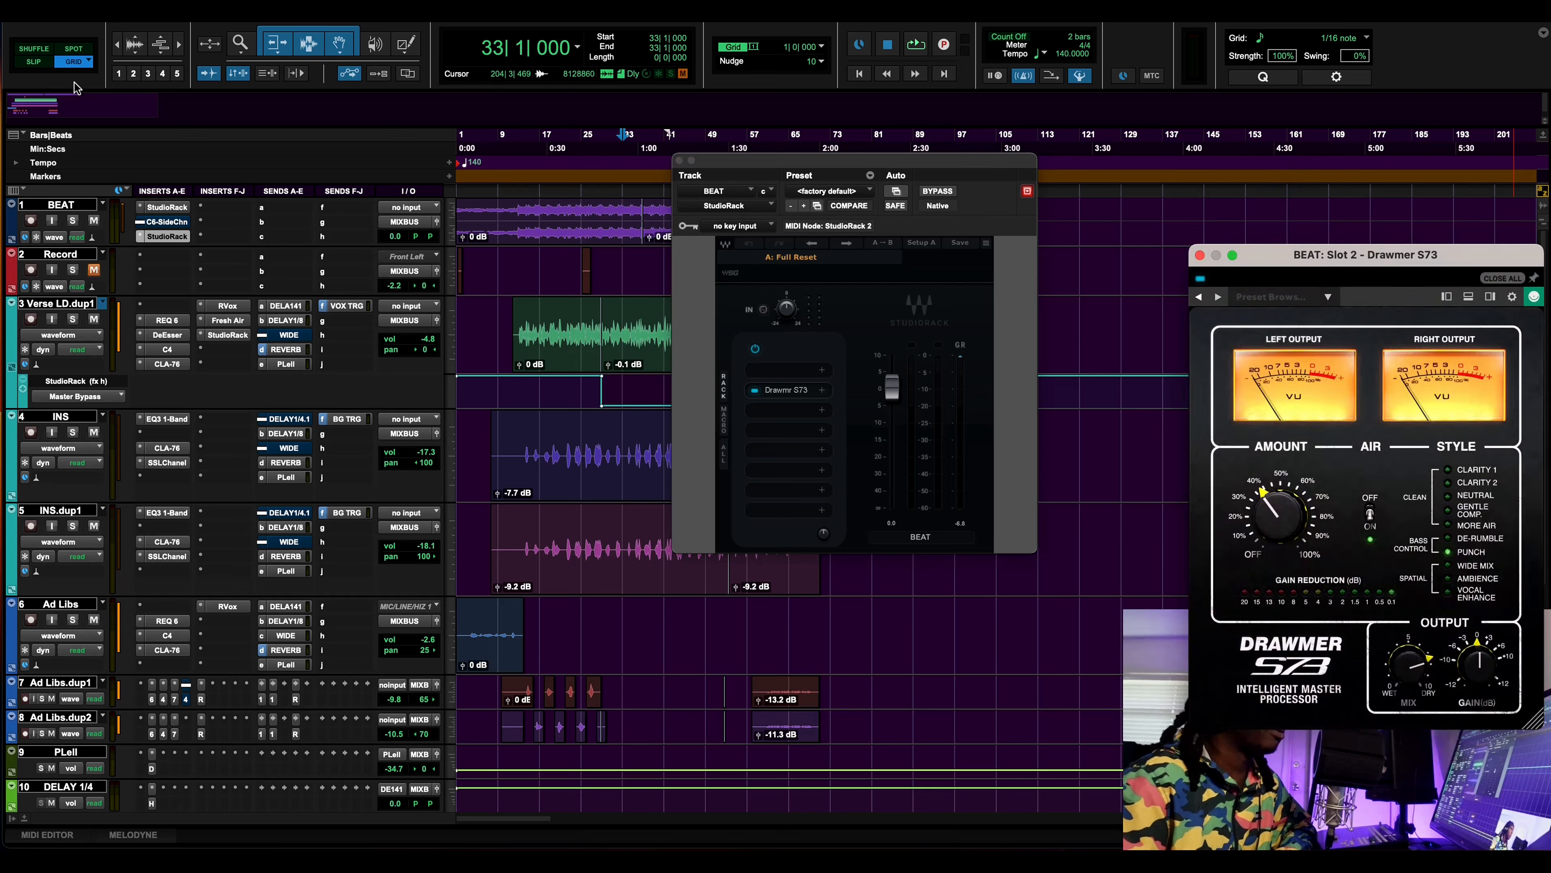
left_click_drag(1370, 261, 833, 148)
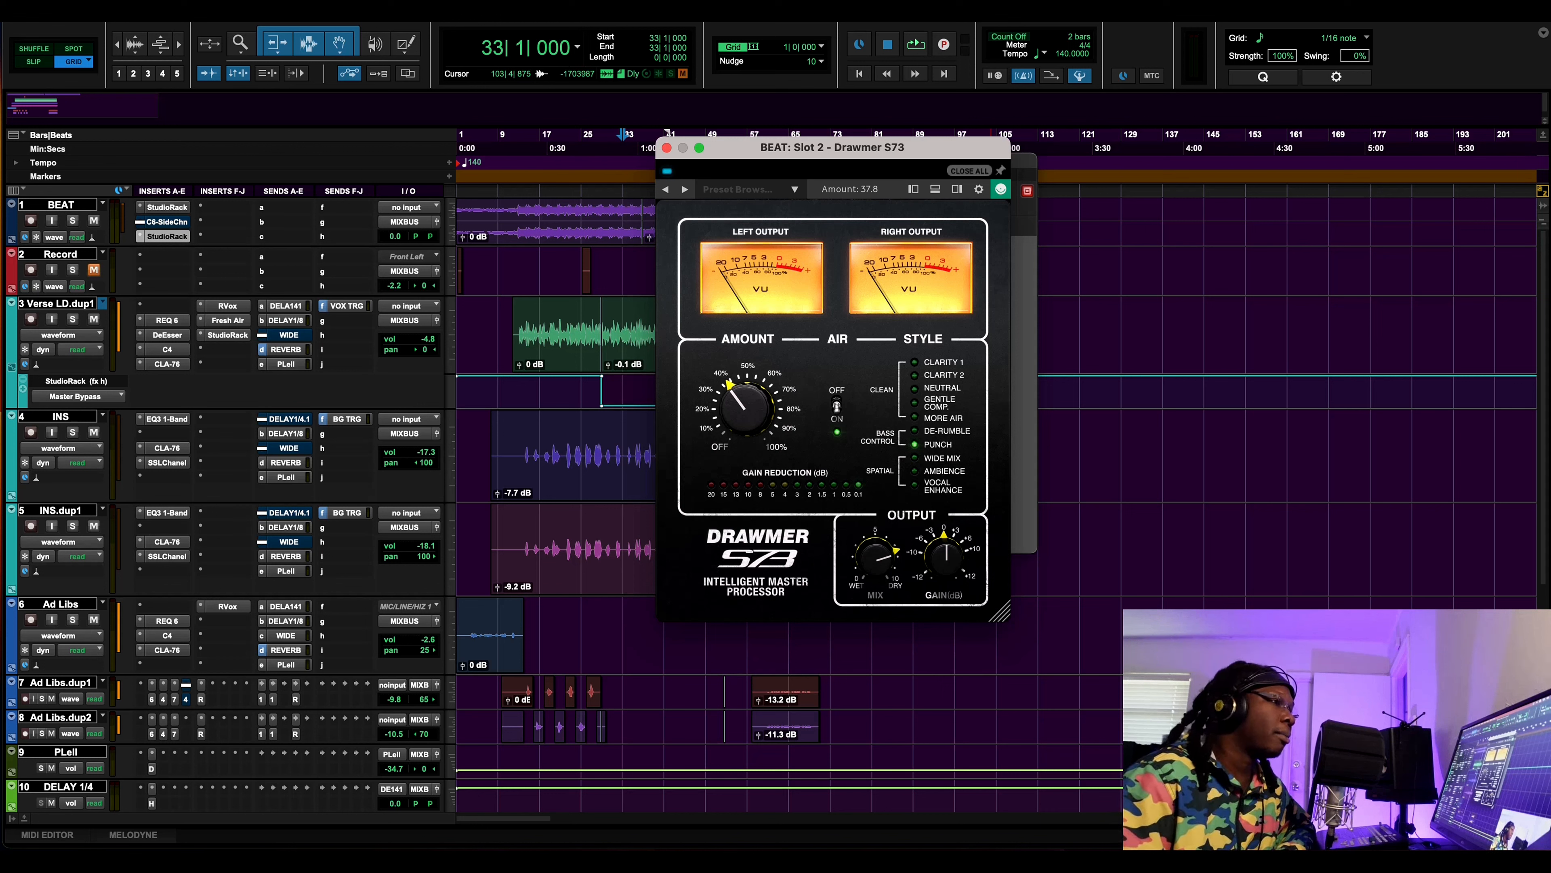
Play the soloed BEAT track from bar 33 and compare it with the Drawmer S73 bypassed and active
left_click(914, 45)
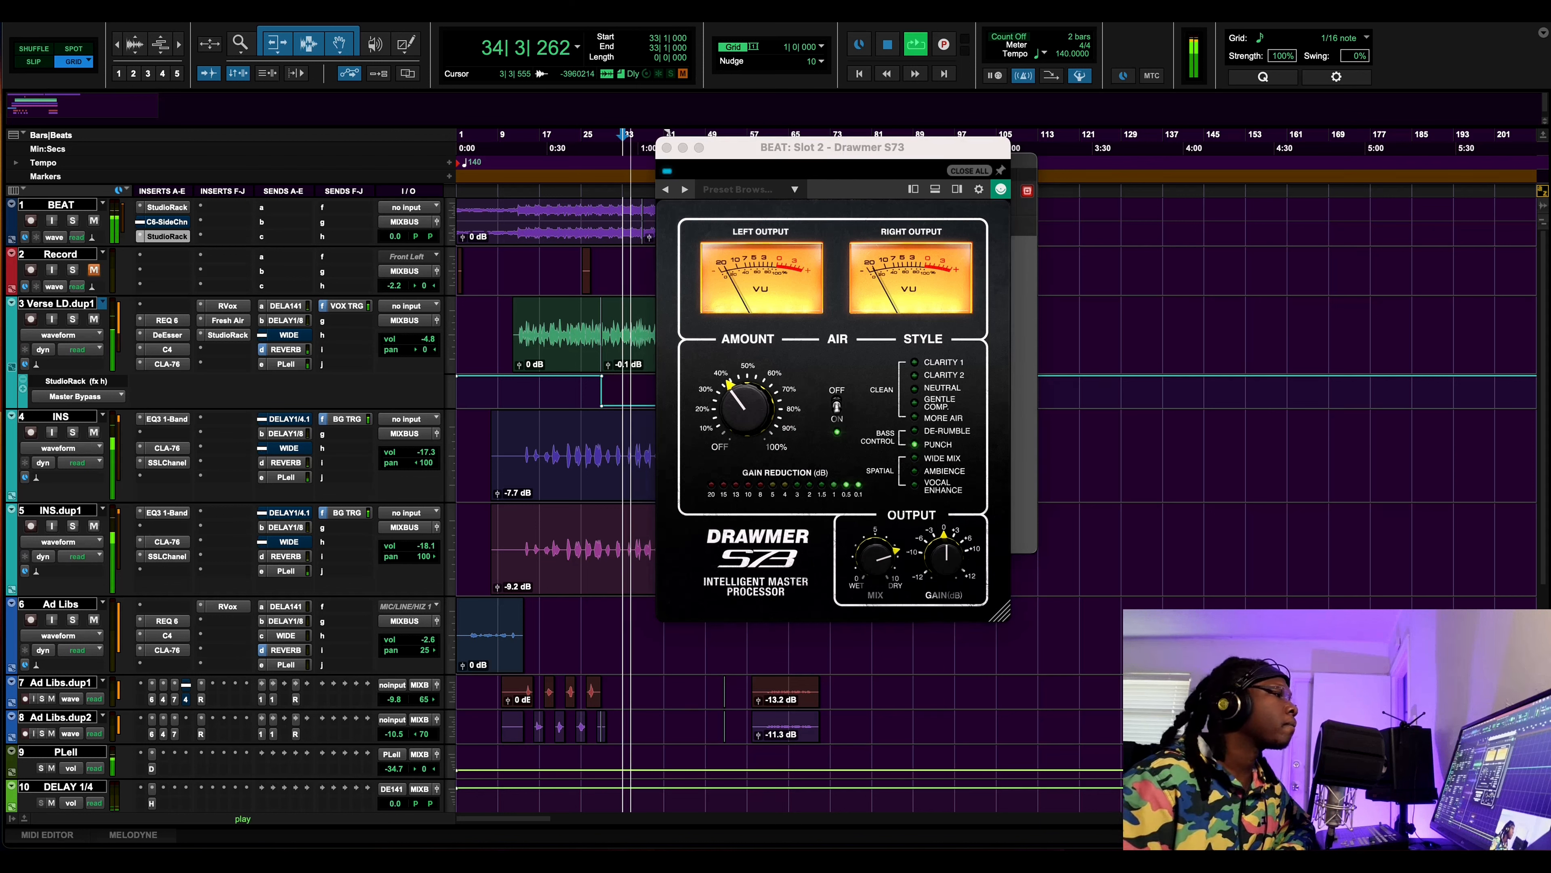
left_click(72, 221)
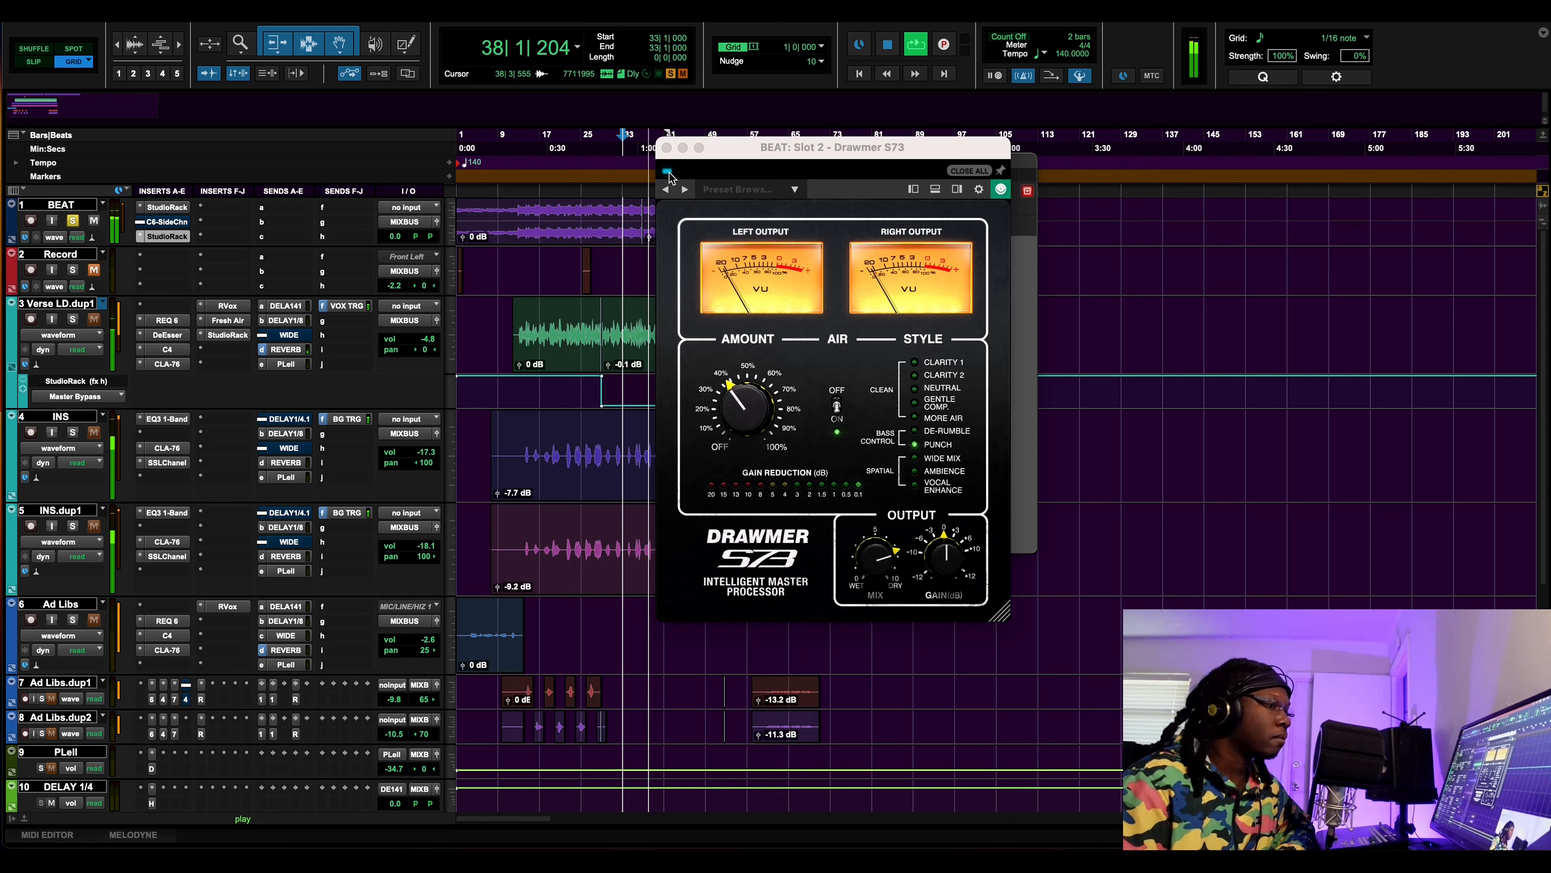
left_click(669, 176)
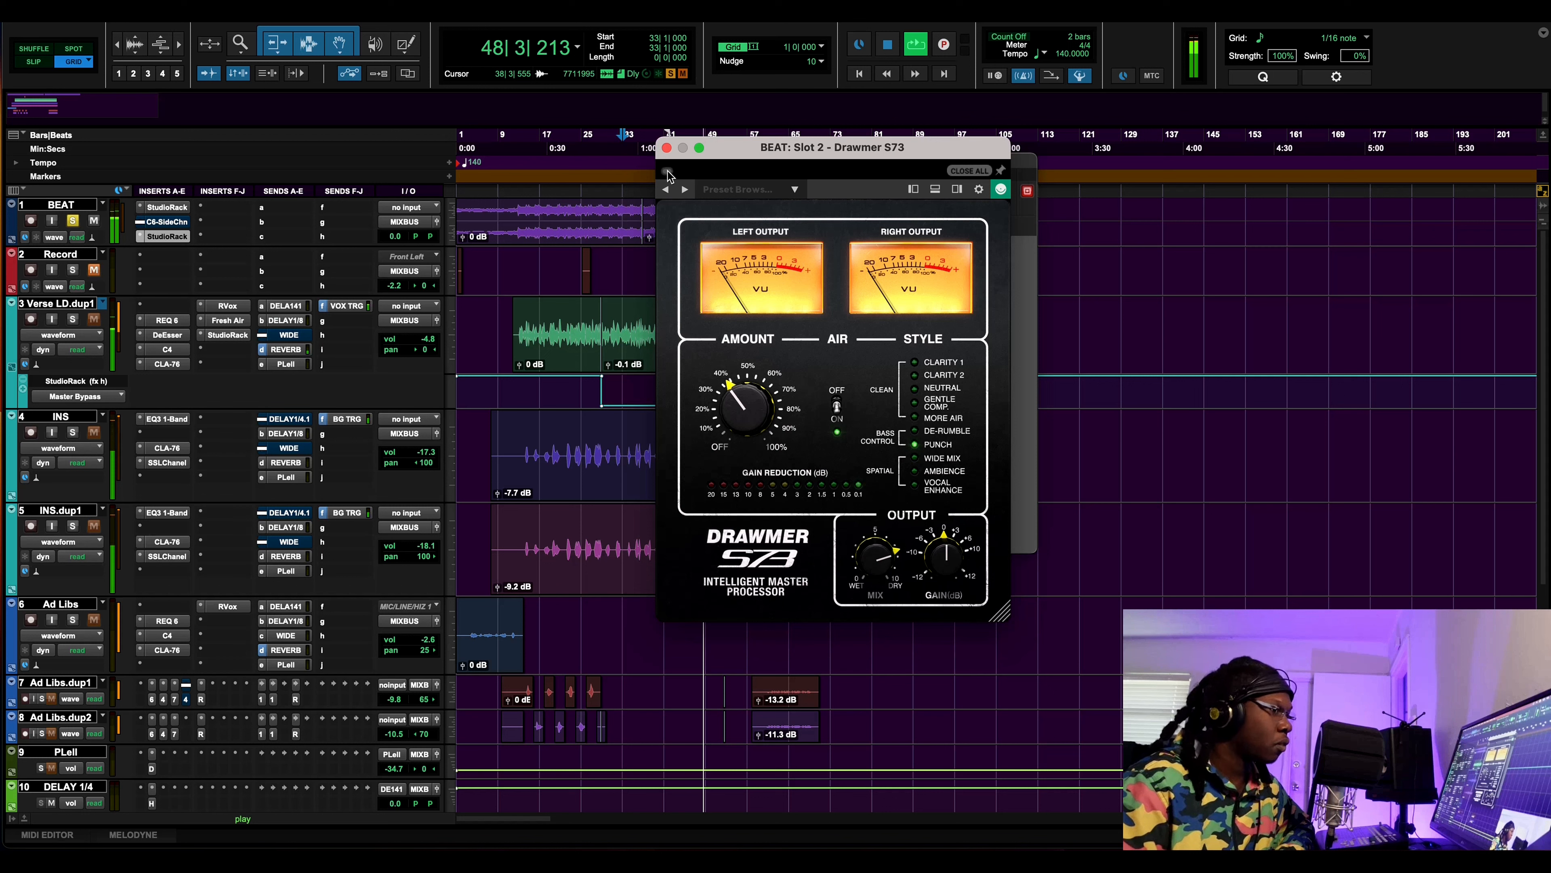
left_click(667, 172)
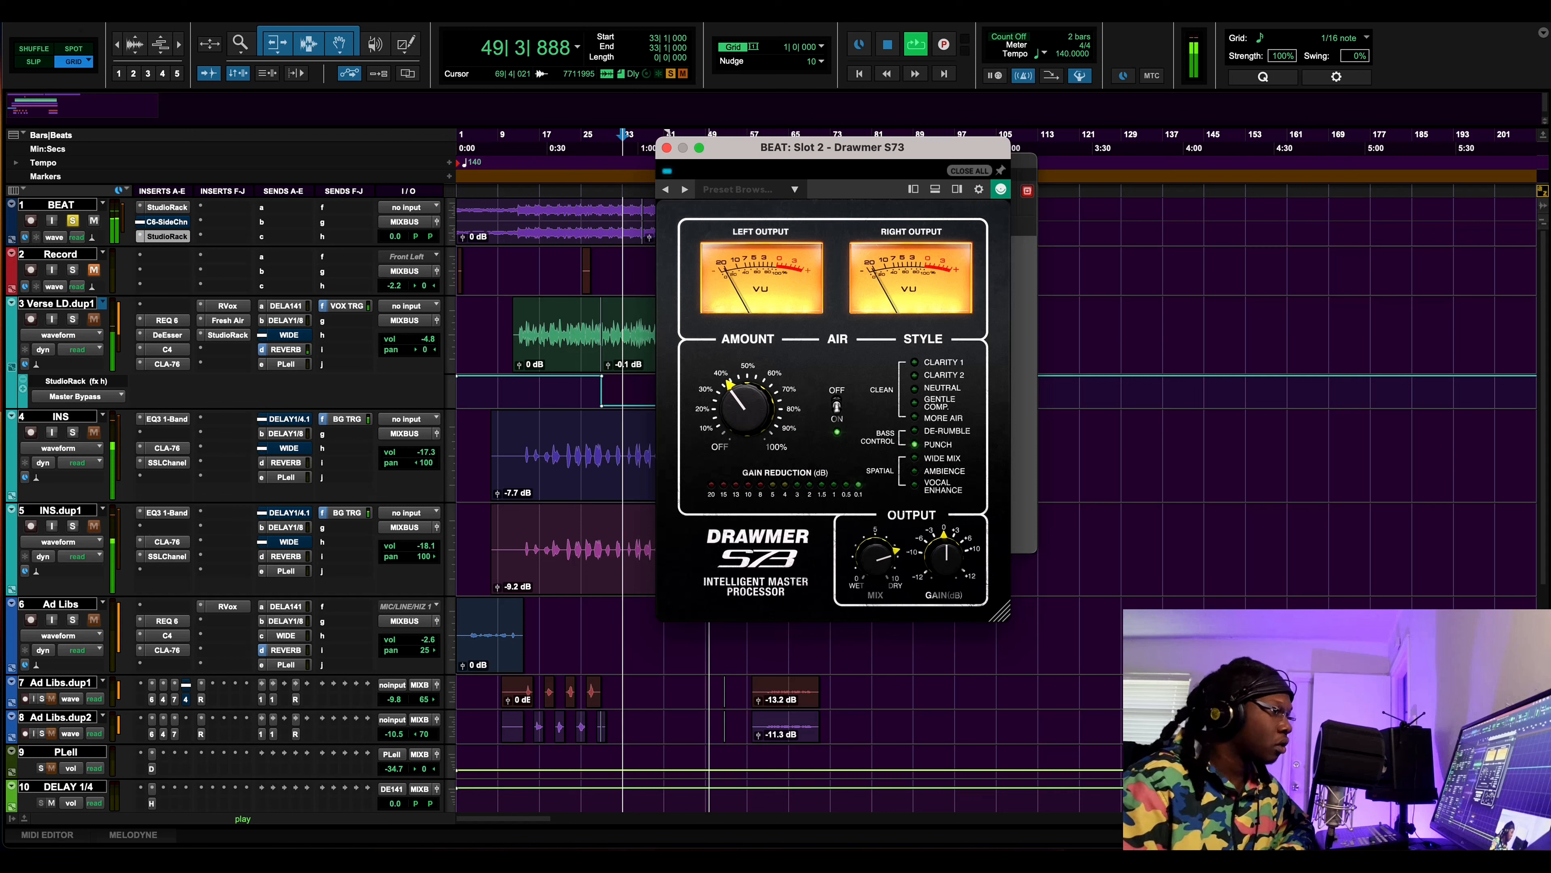
left_click(882, 45)
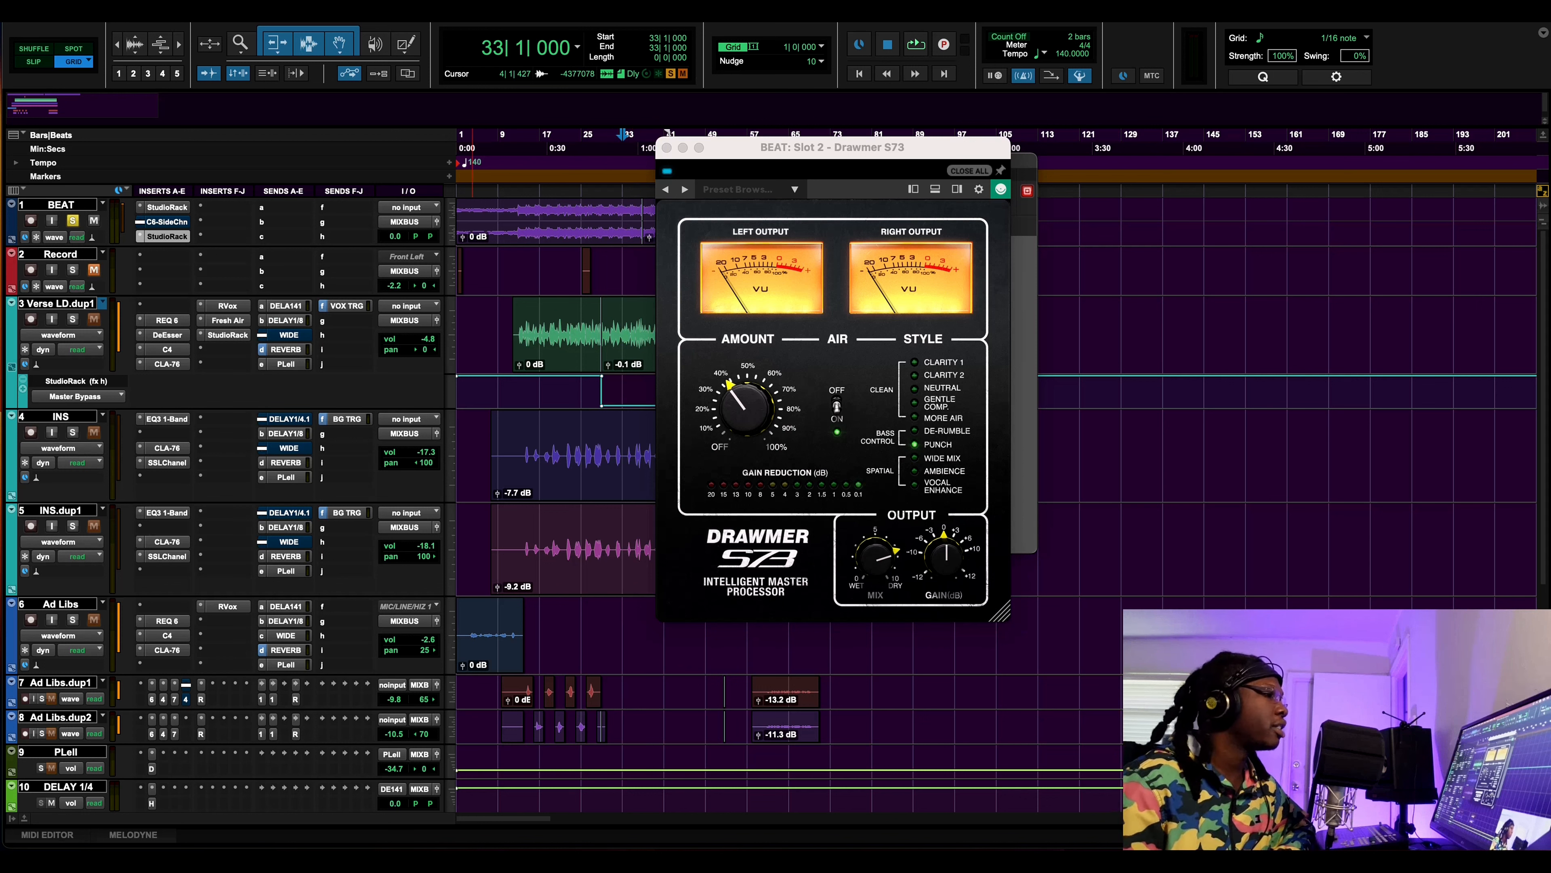
Unsolo the BEAT track and close its Drawmer S73 and StudioRack windows
left_click(72, 221)
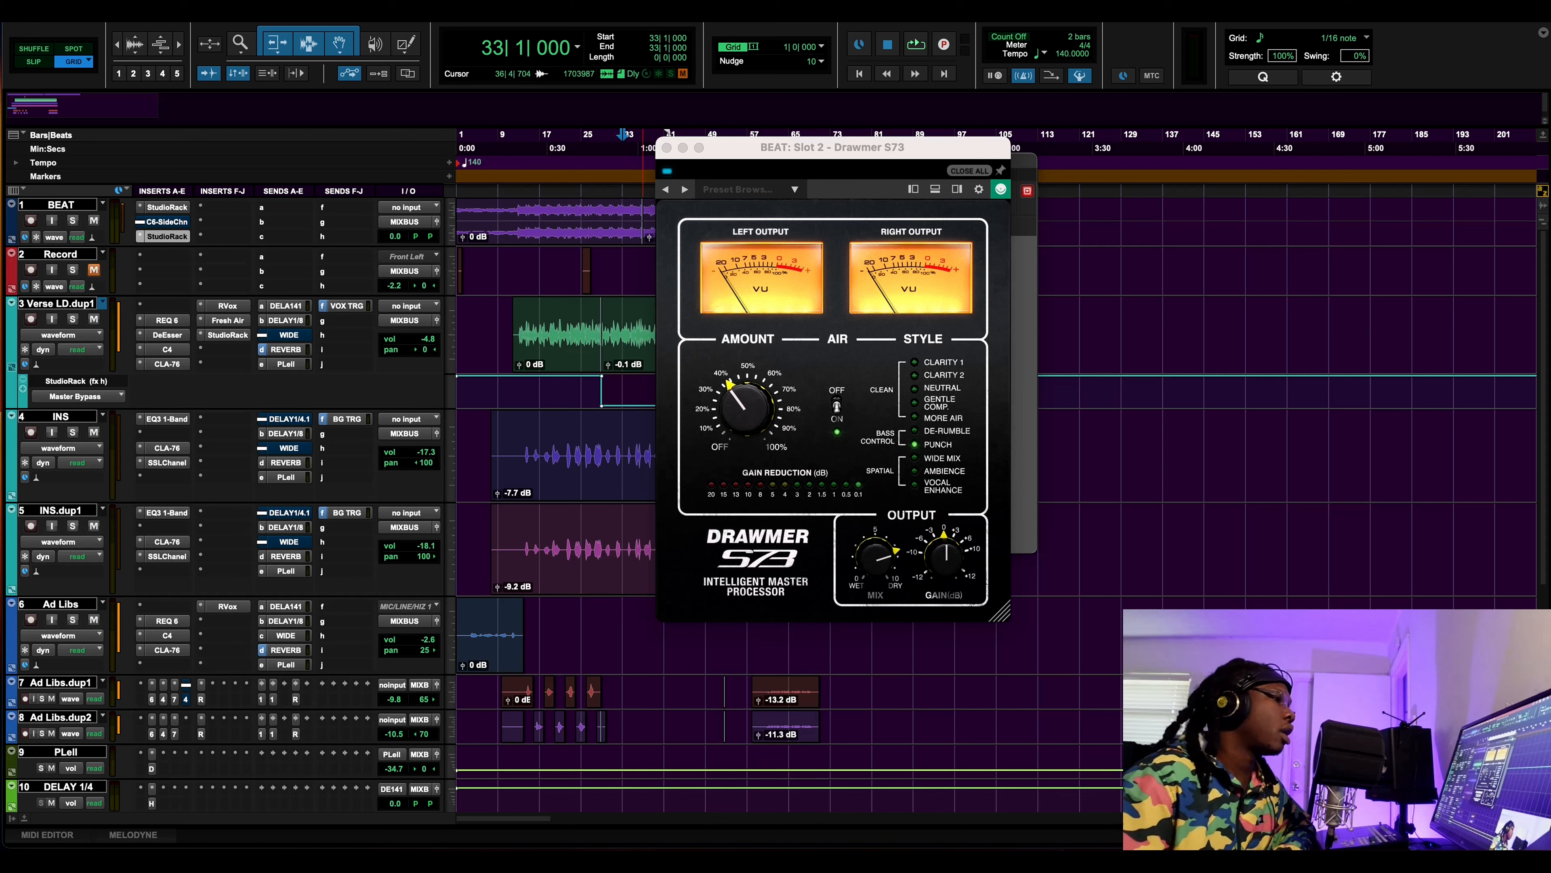
left_click(666, 148)
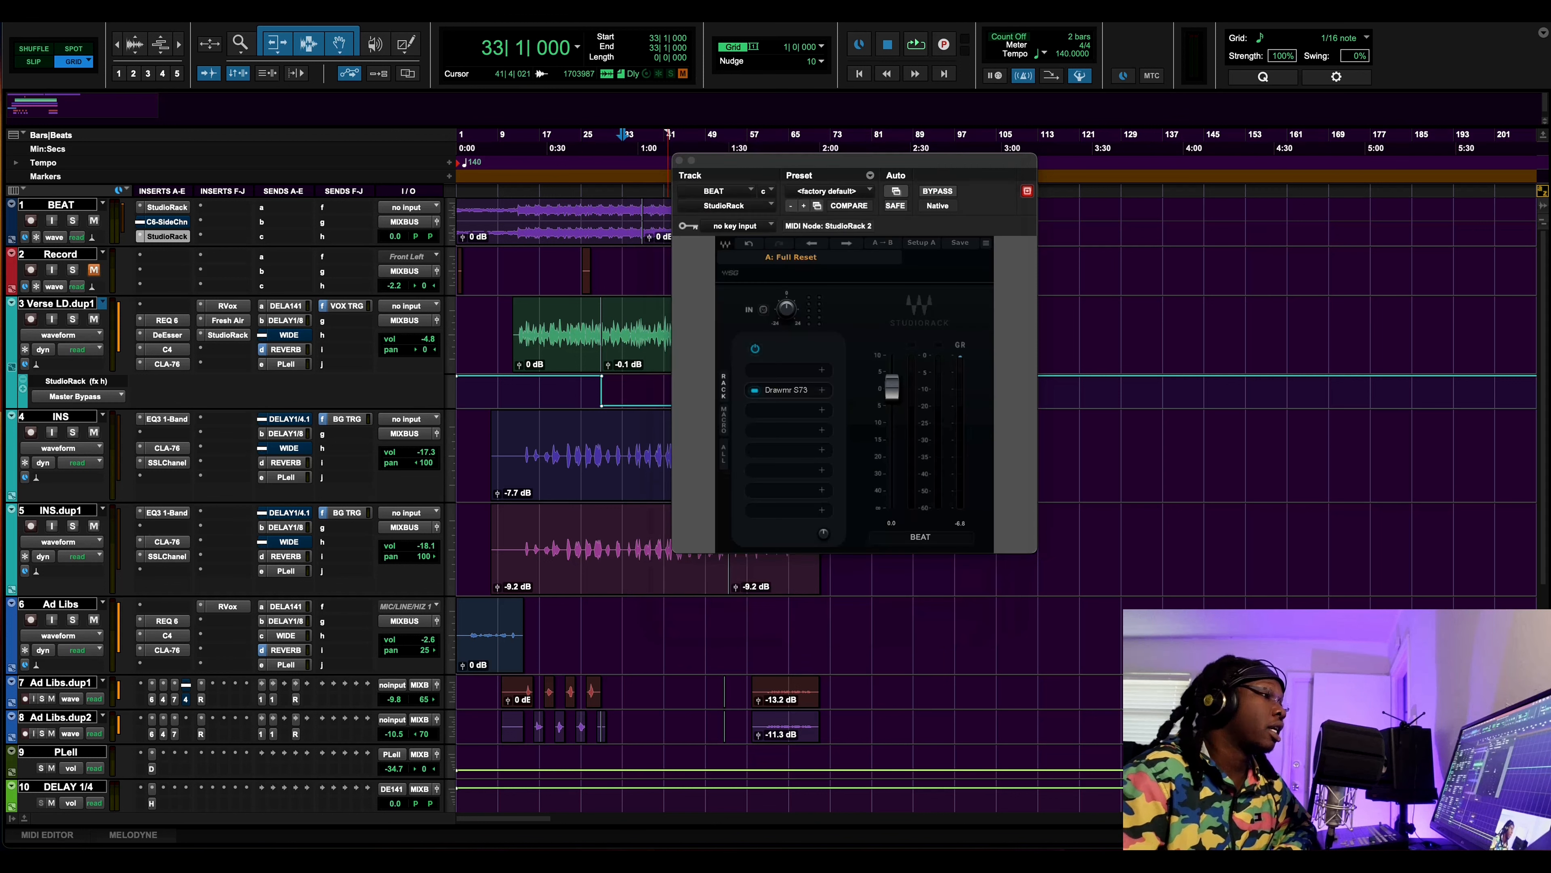
left_click(680, 160)
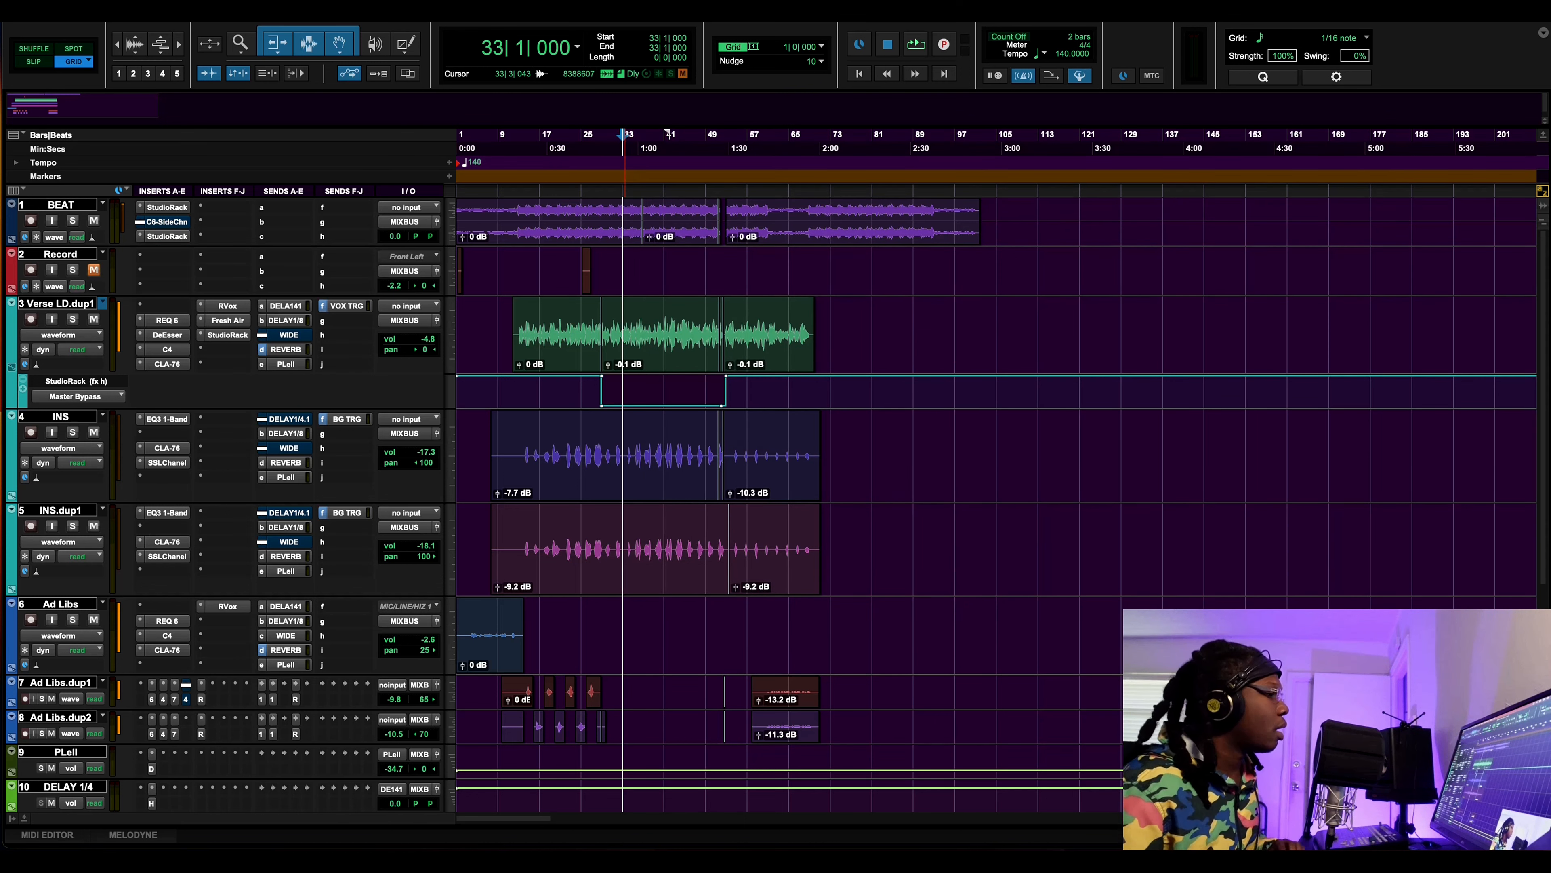
Check the BG TRG sends on the INS and INS.dup1 background vocal tracks
scroll(538, 427, "down", 1)
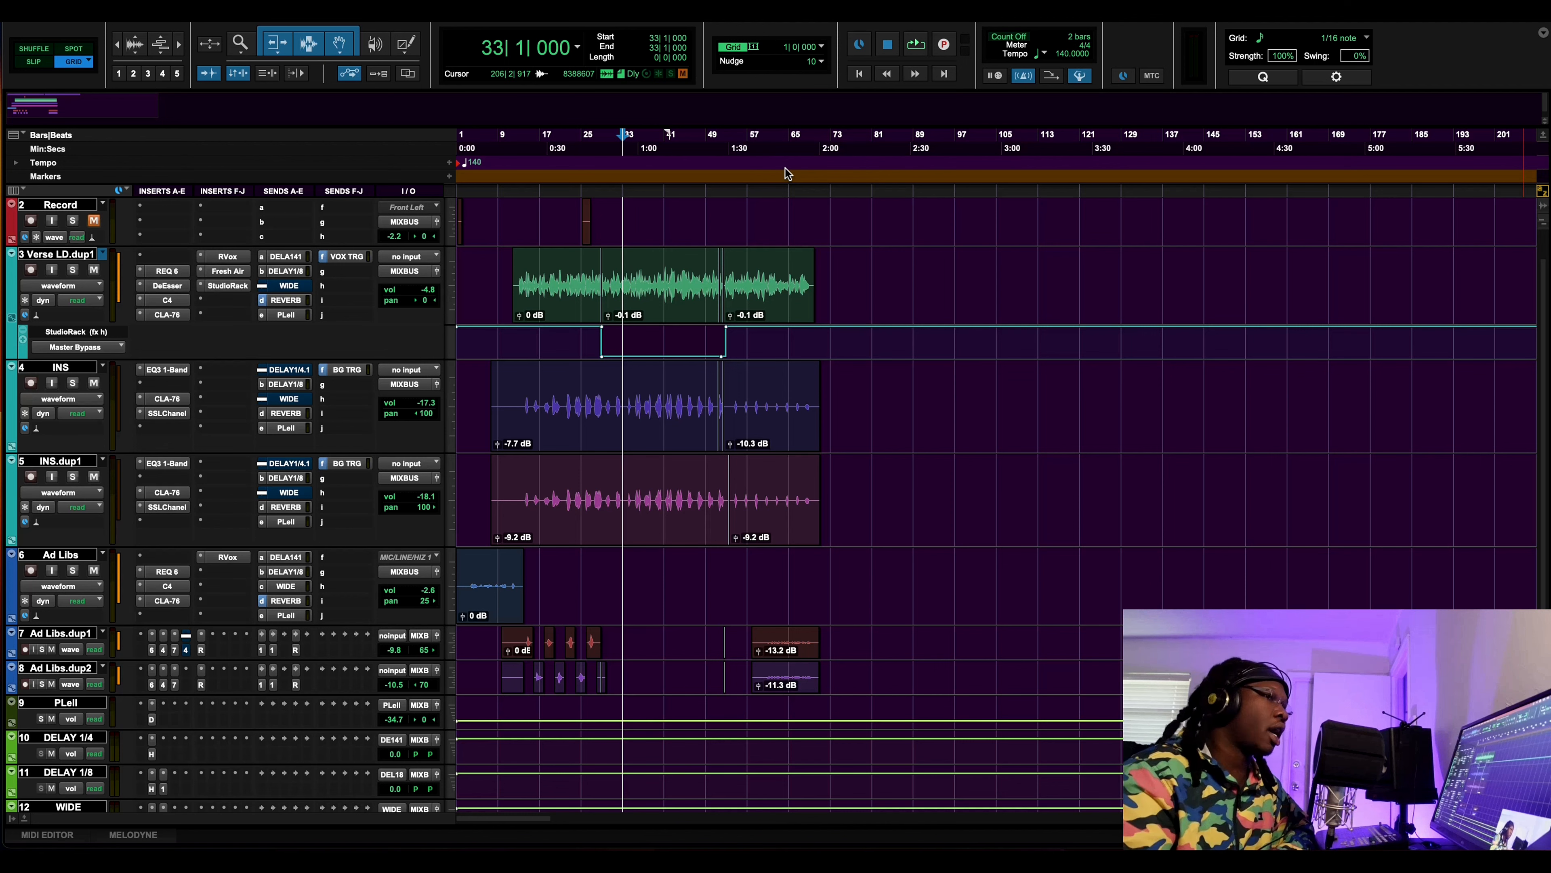
scroll(702, 210, "down", 1)
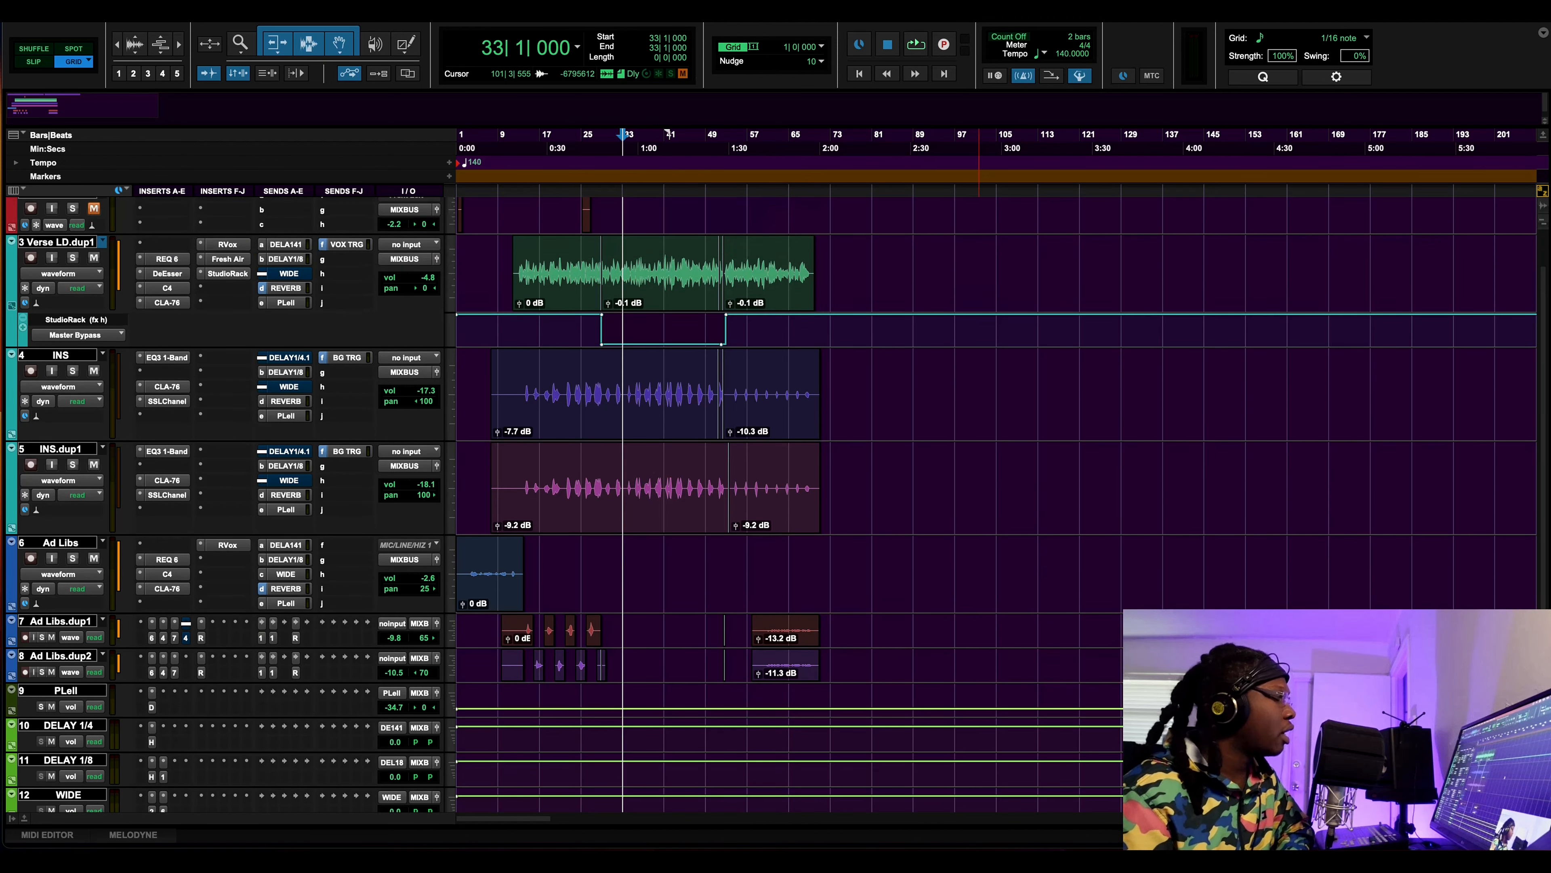
left_click(347, 358)
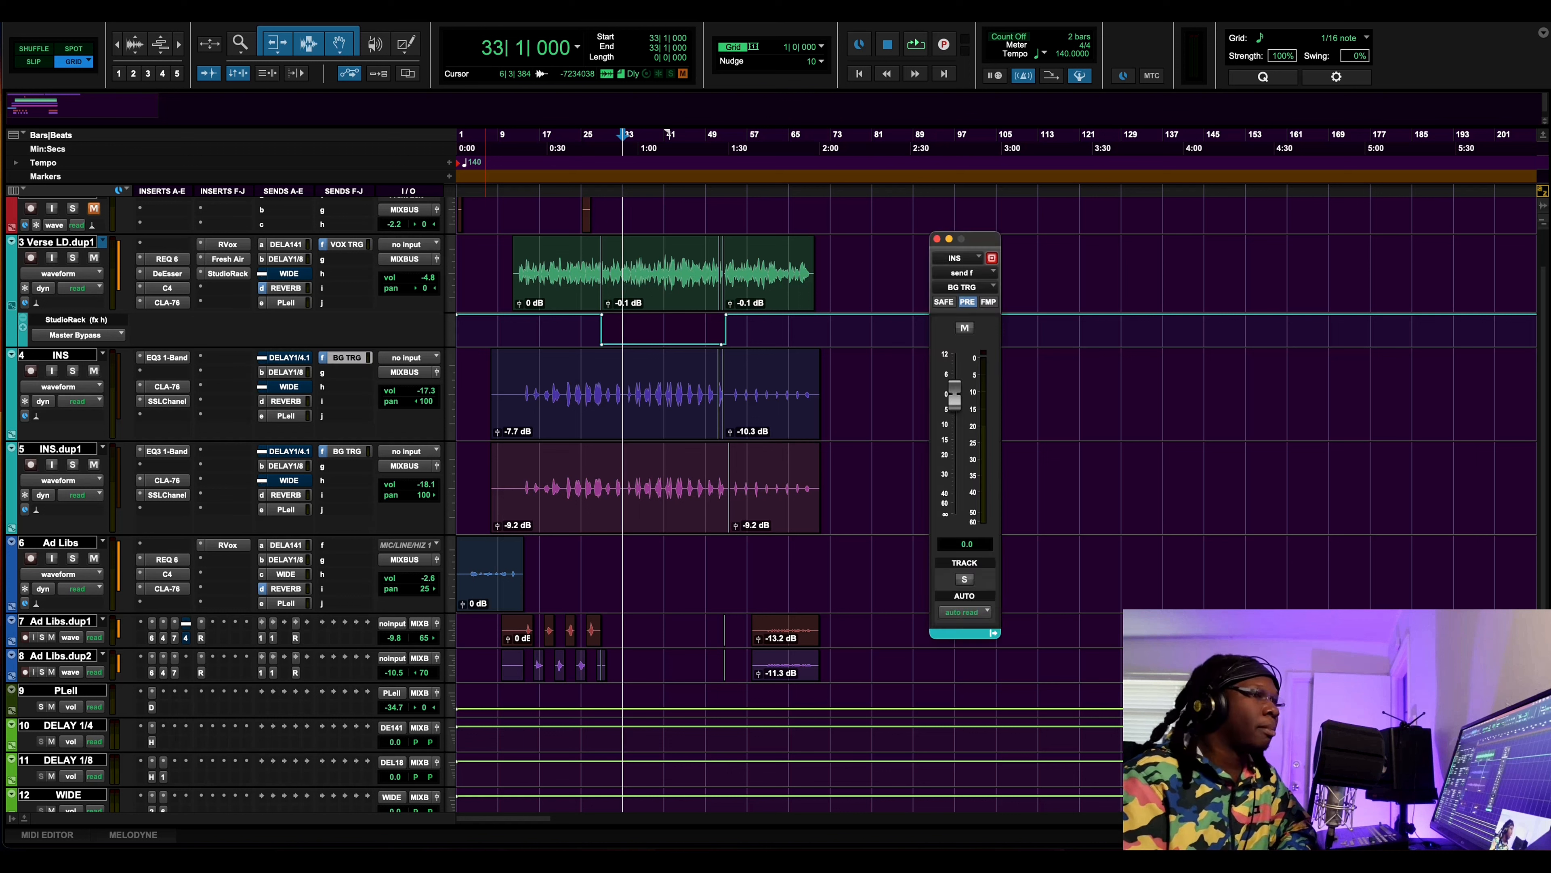
left_click(347, 452)
left_click(347, 452)
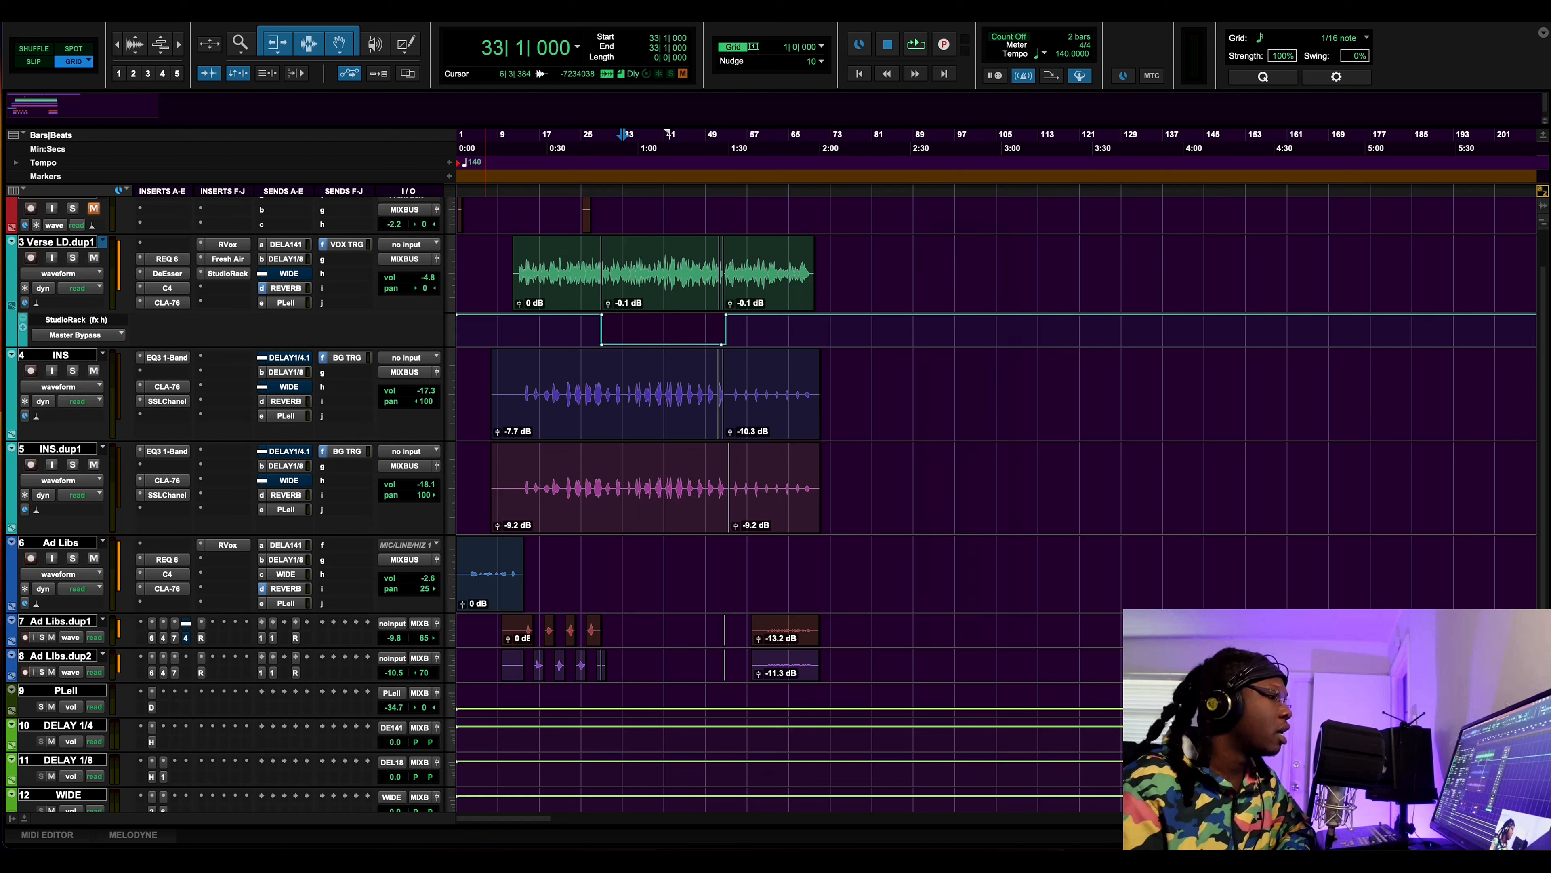
Inspect the Pro-MB band and BG TRG key input in the Verse LD.dup1 StudioRack, and close both windows
left_click(227, 273)
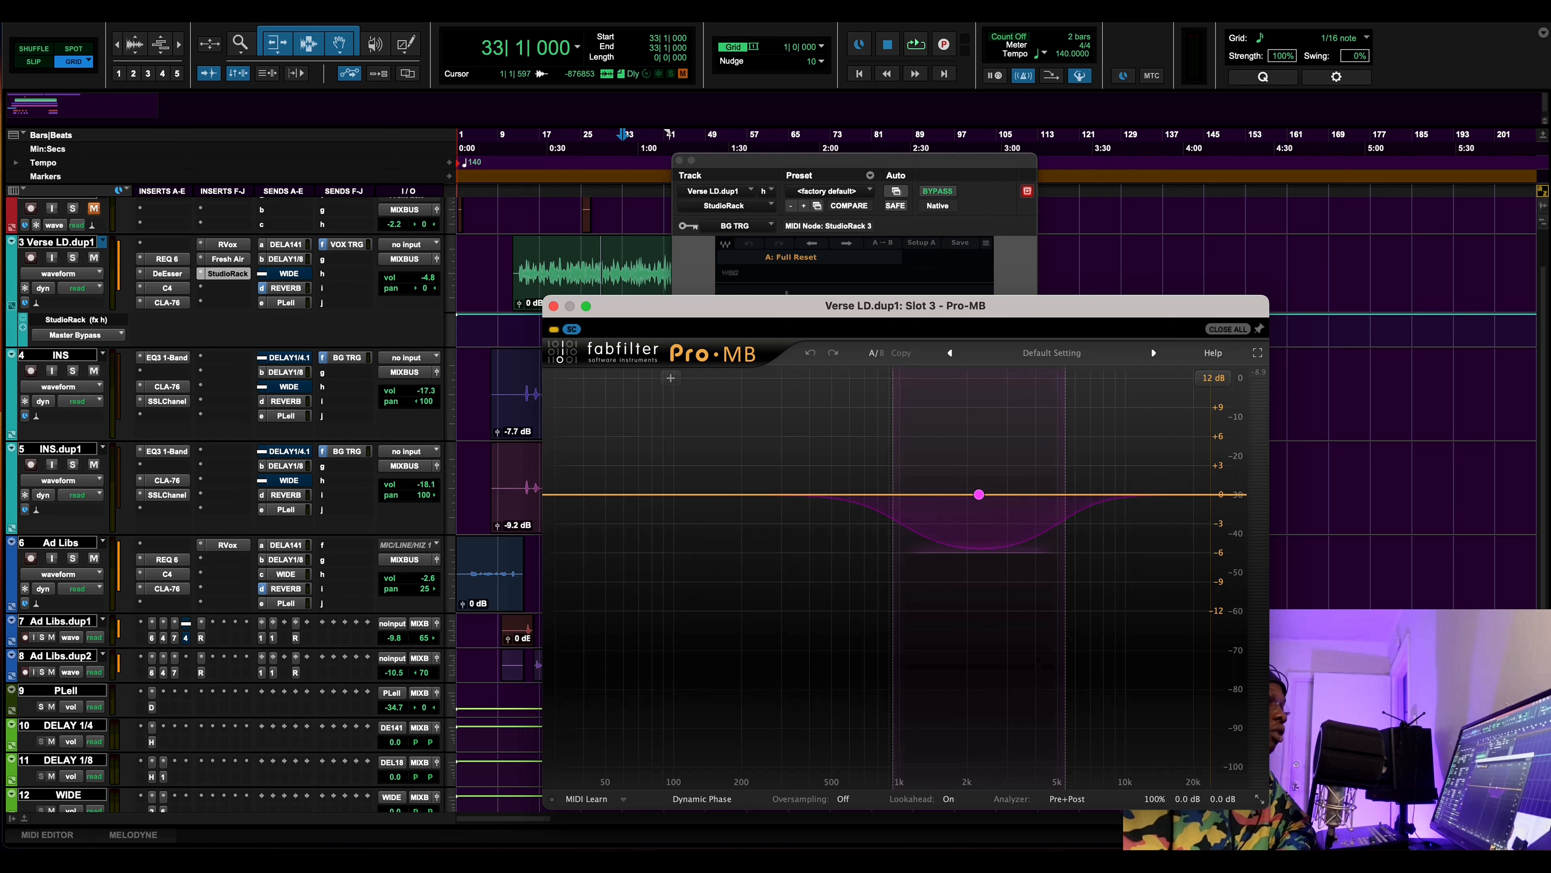
left_click(554, 305)
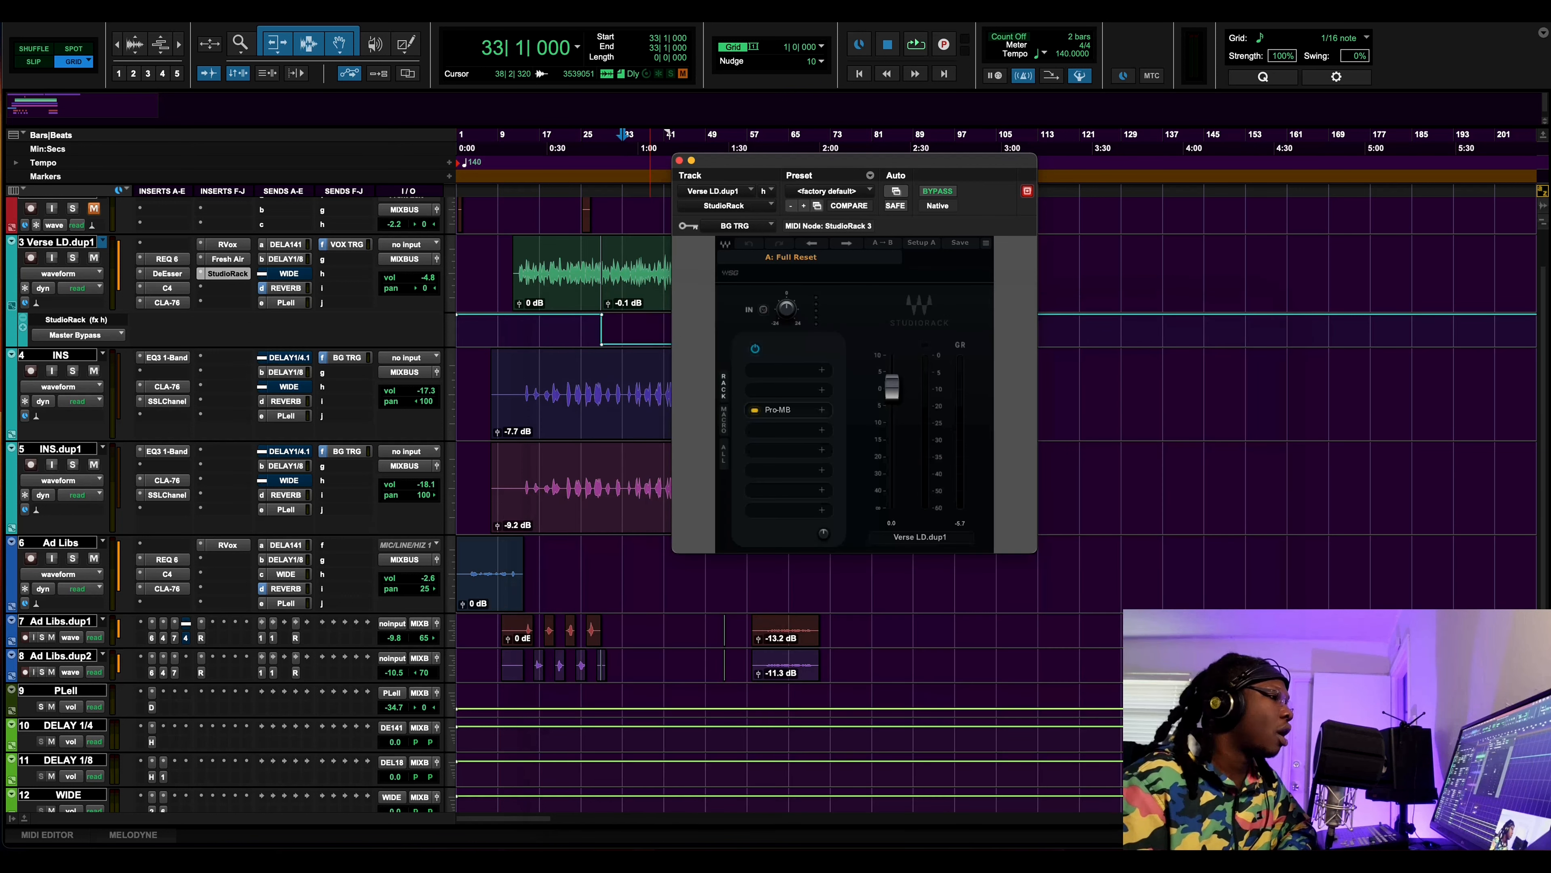
left_click(679, 159)
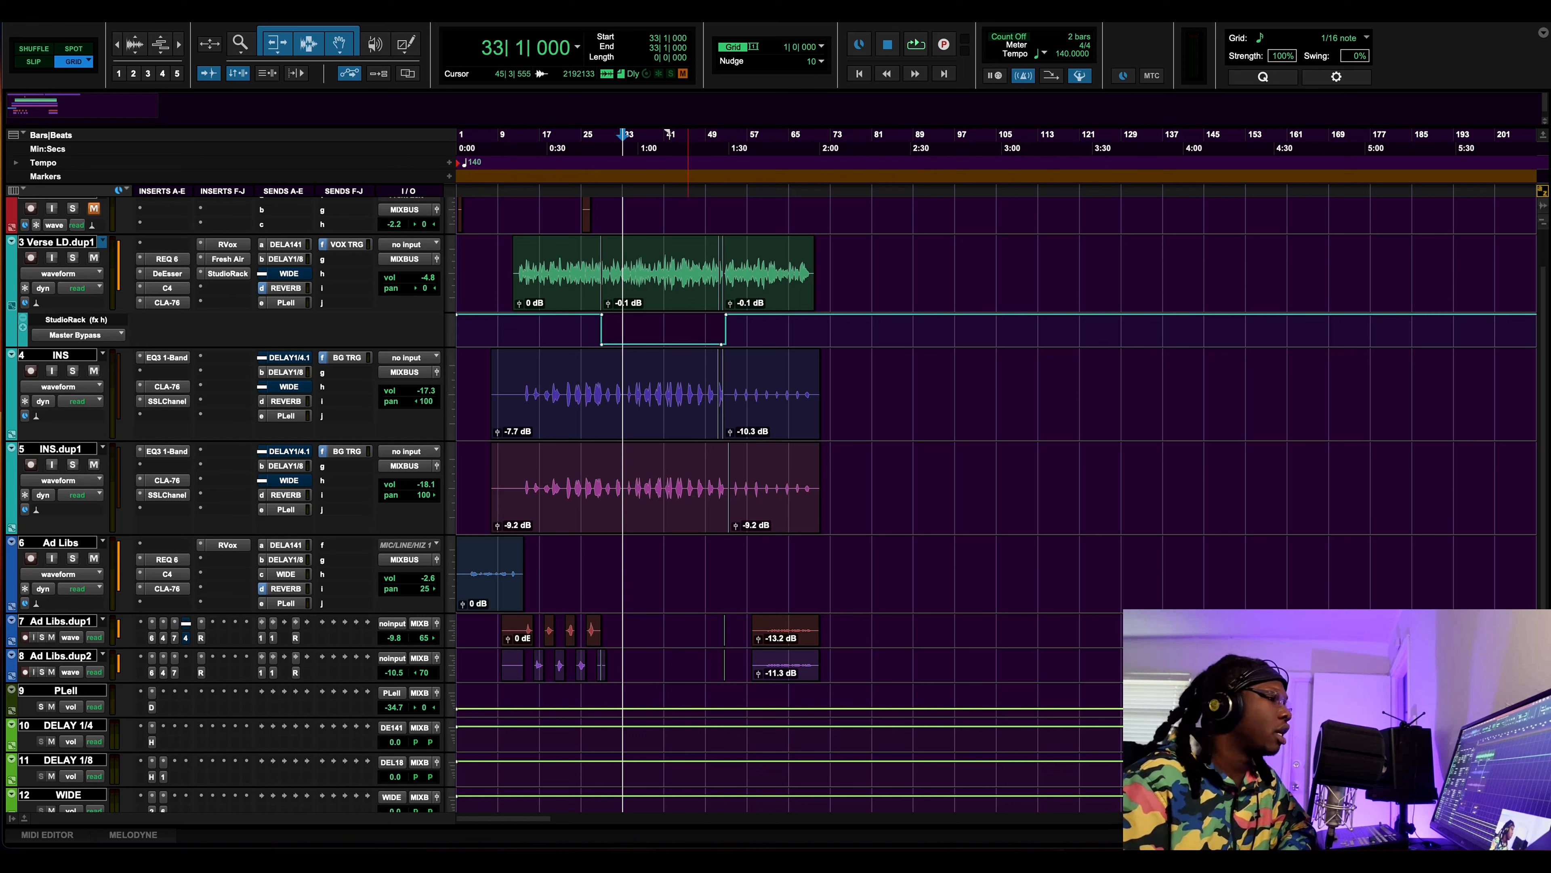
Play from bar 22 with Pro-MB open on Verse LD.dup1 and examine how it reacts across the bypass automation
left_click(568, 148)
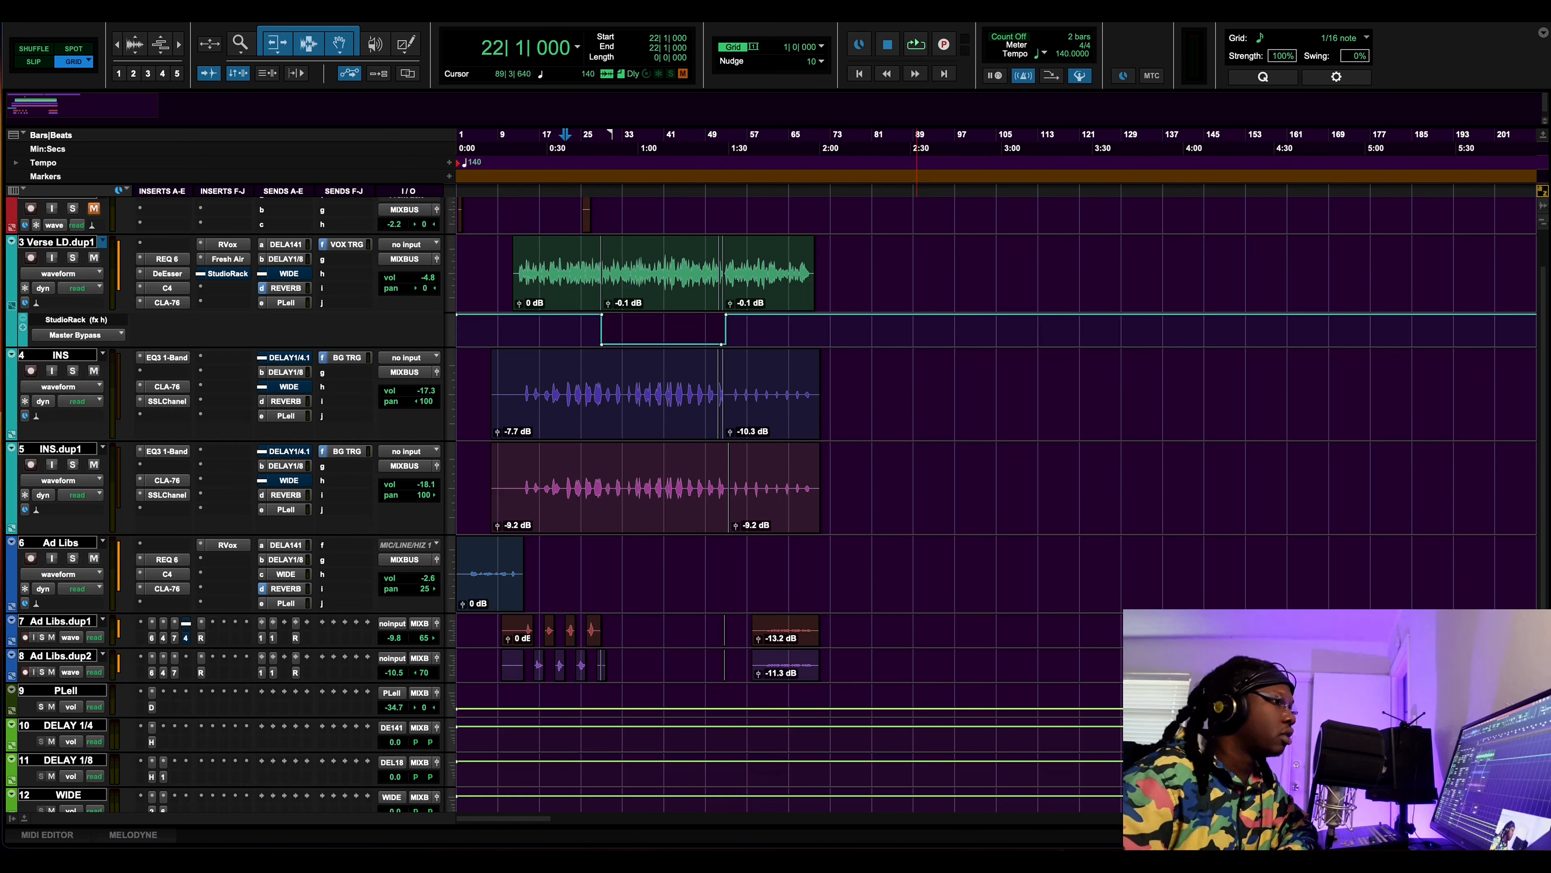
key("space")
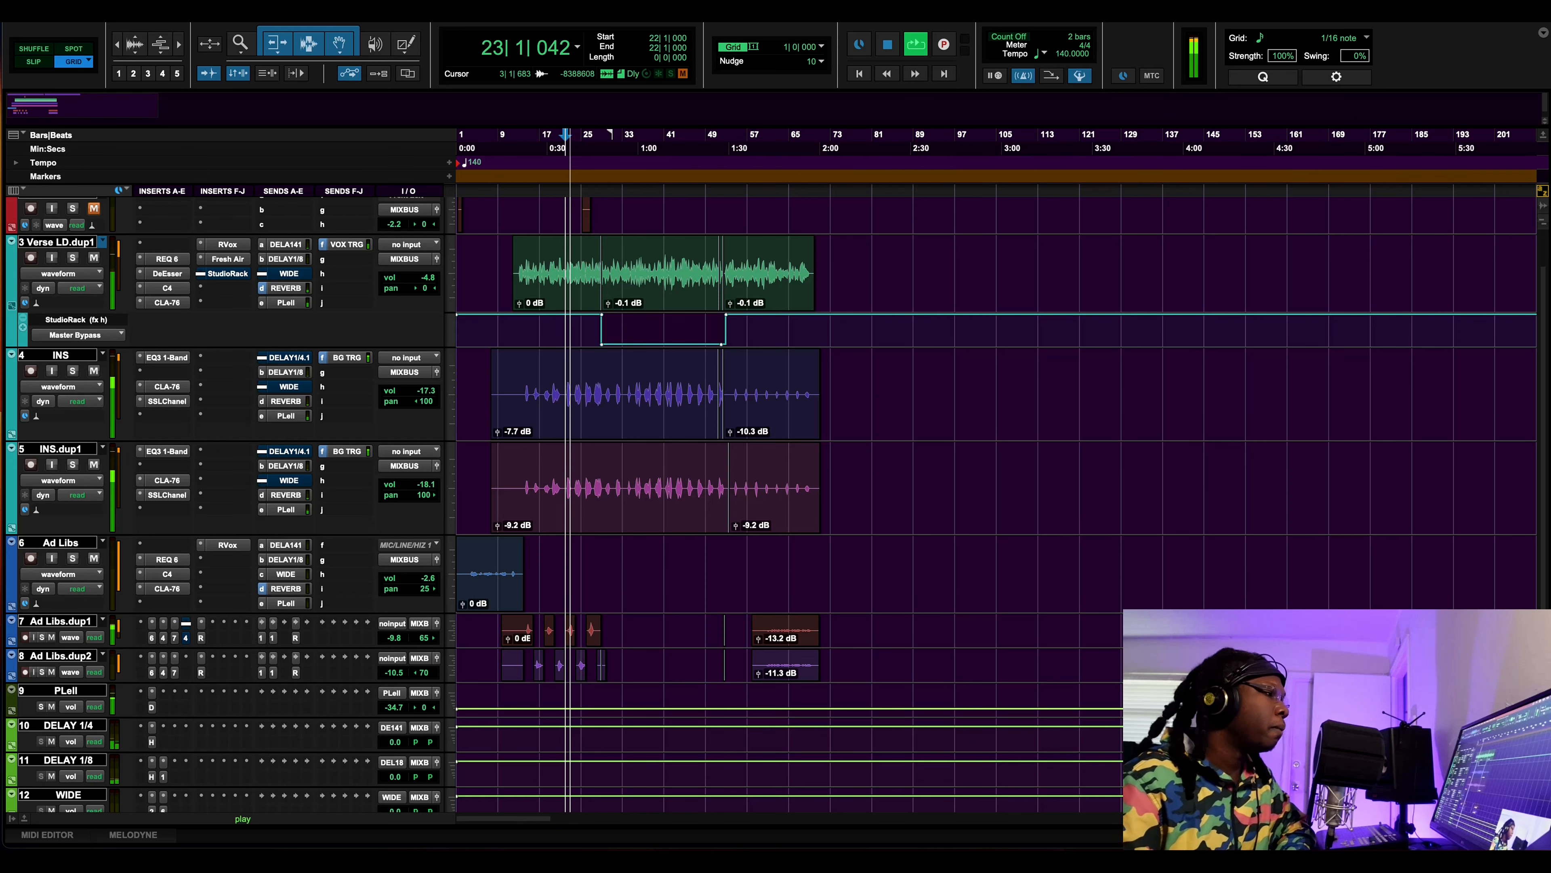
left_click(227, 273)
left_click(786, 409)
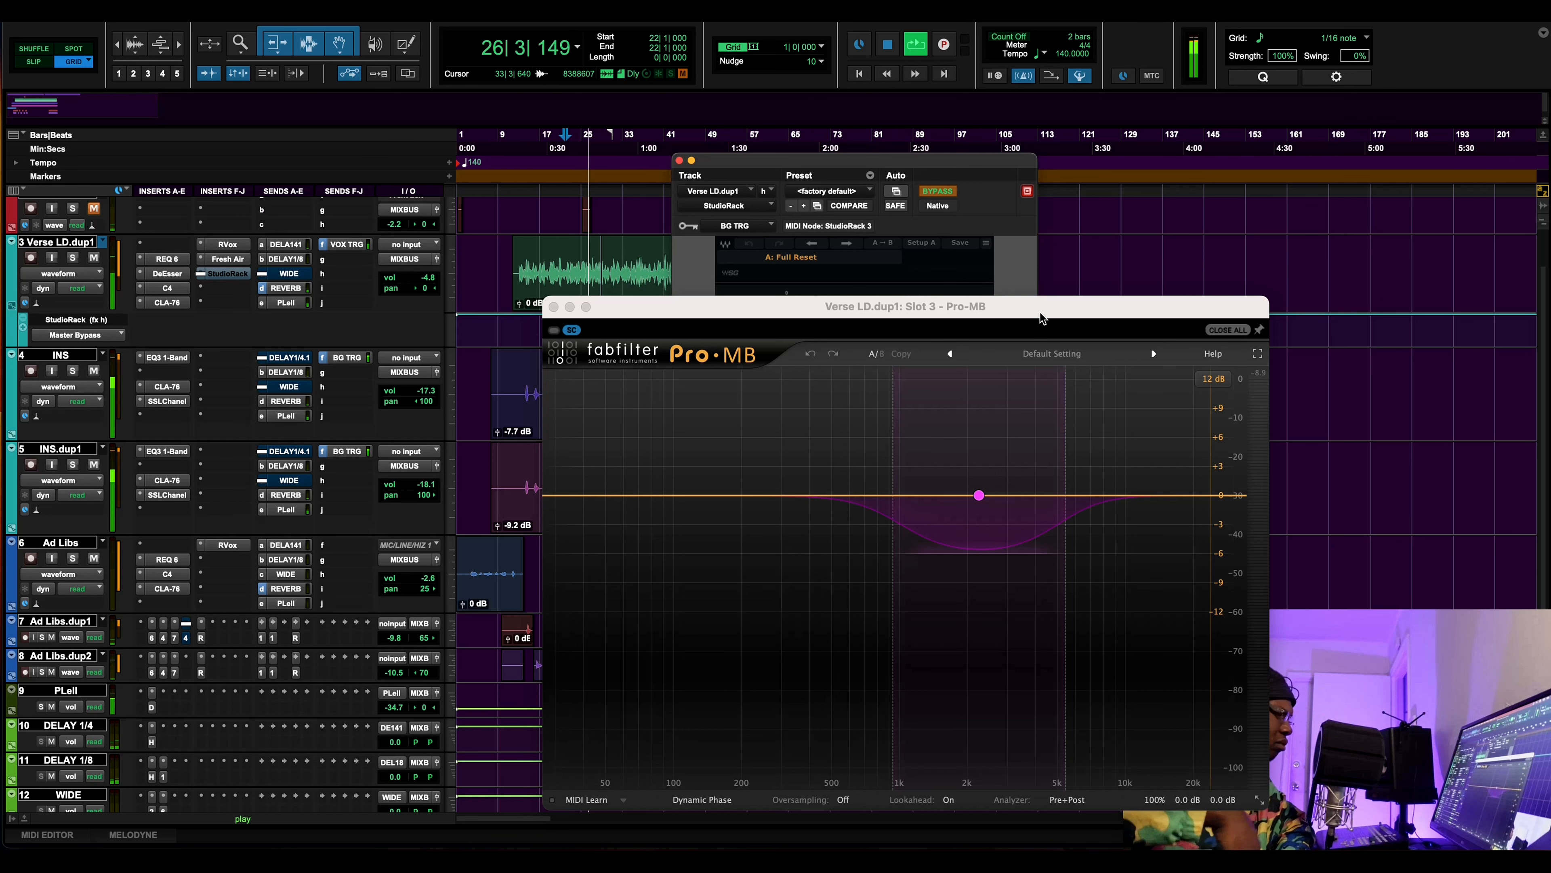
left_click_drag(1042, 318, 829, 248)
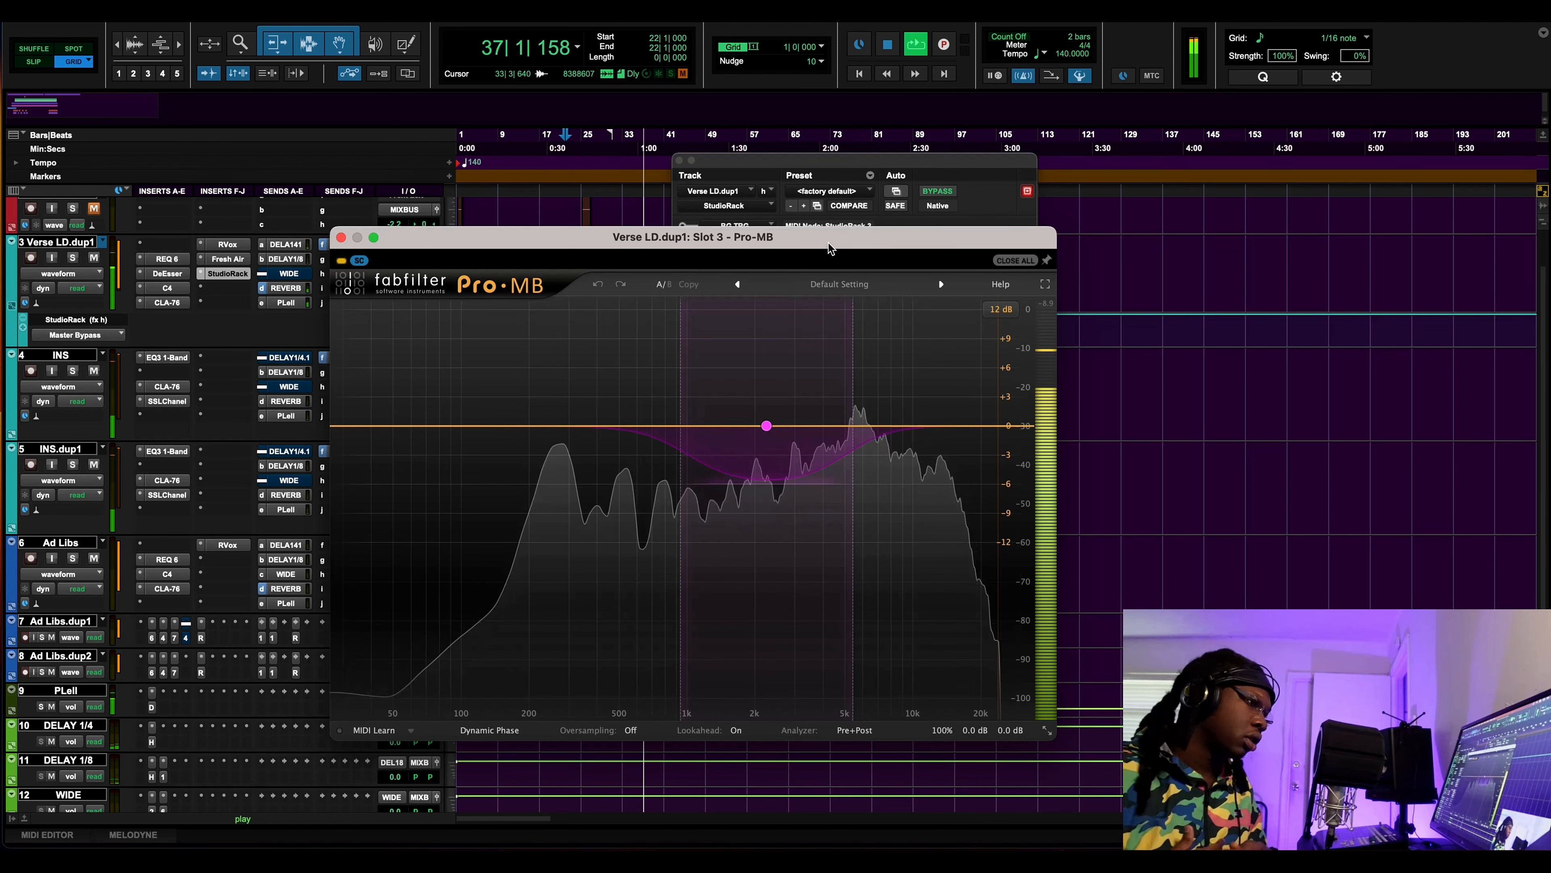
Close the Pro-MB and StudioRack windows, listen to the rest of the section, and stop playback
left_click(341, 237)
left_click(679, 160)
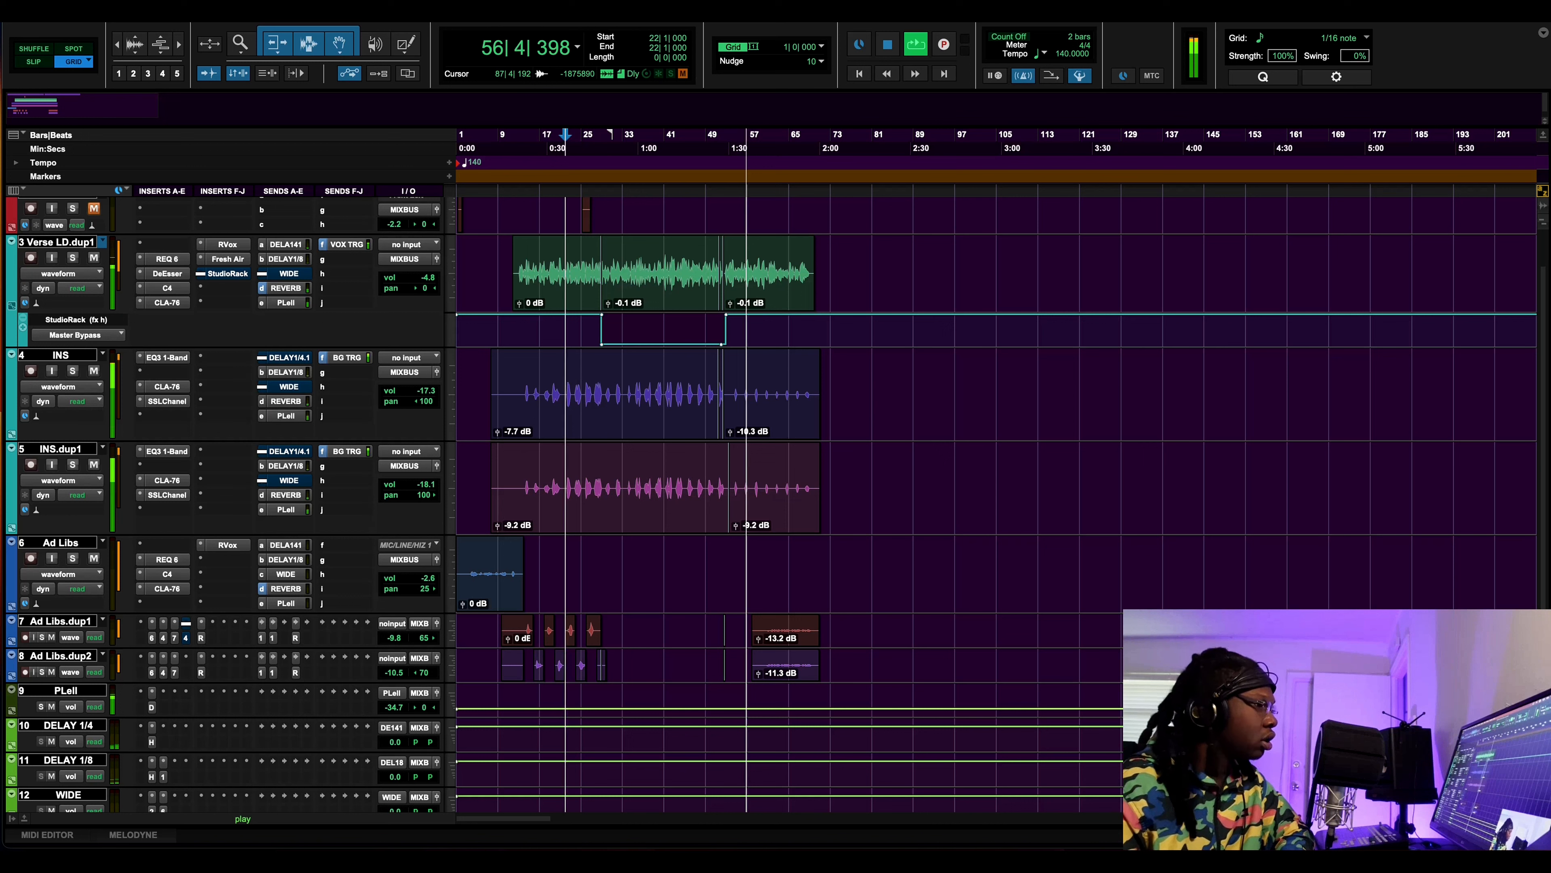
key("space")
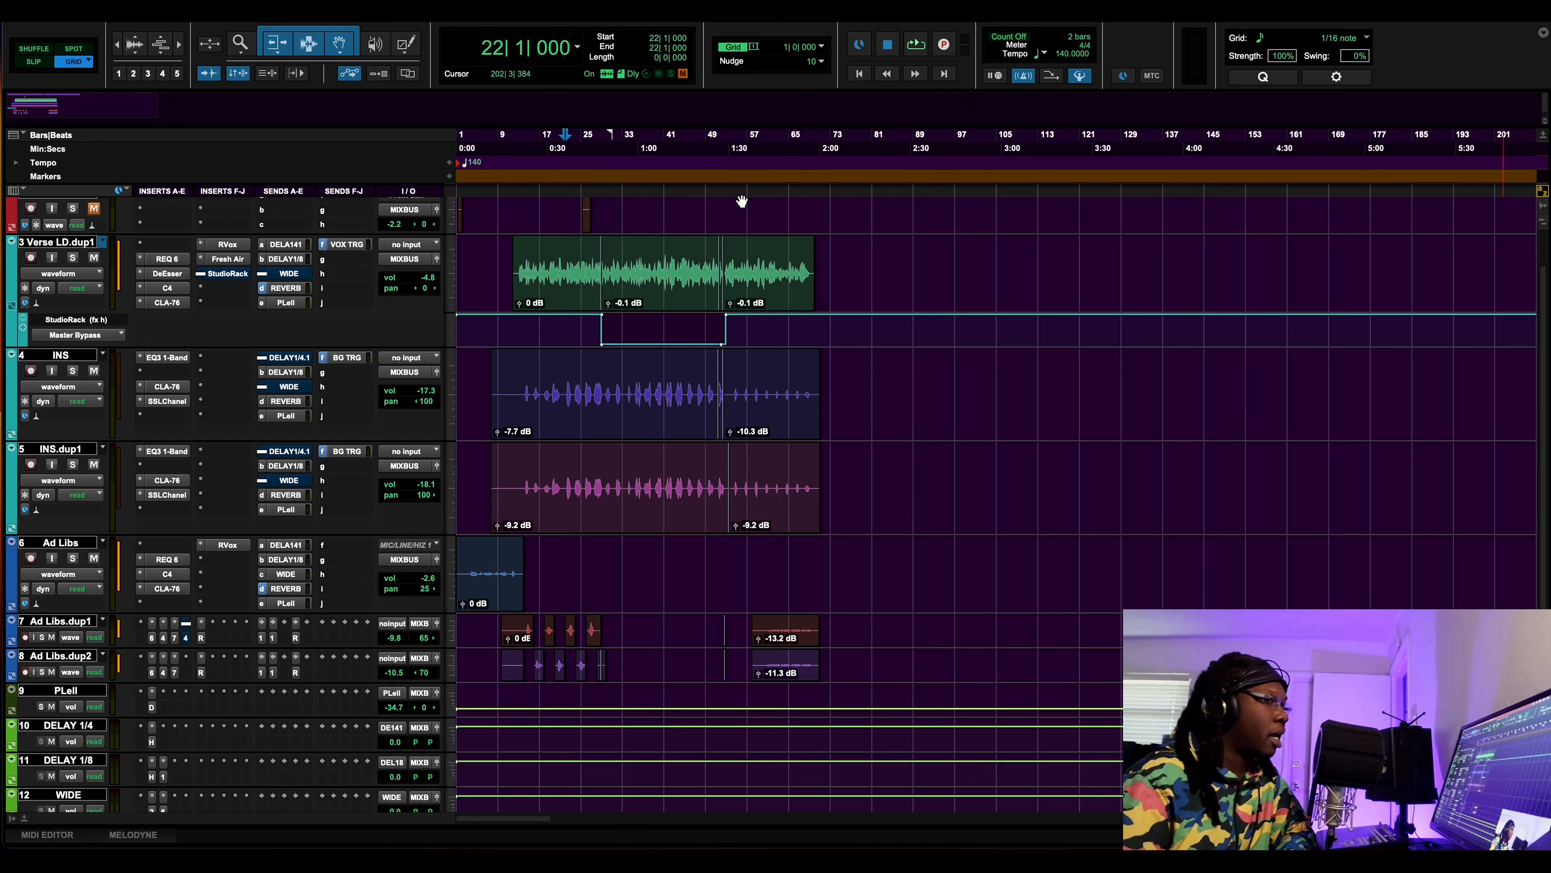
Open the Drawmer S73 in the MixBus StudioRack and play the mix from bar 22
scroll(655, 427, "down", 5)
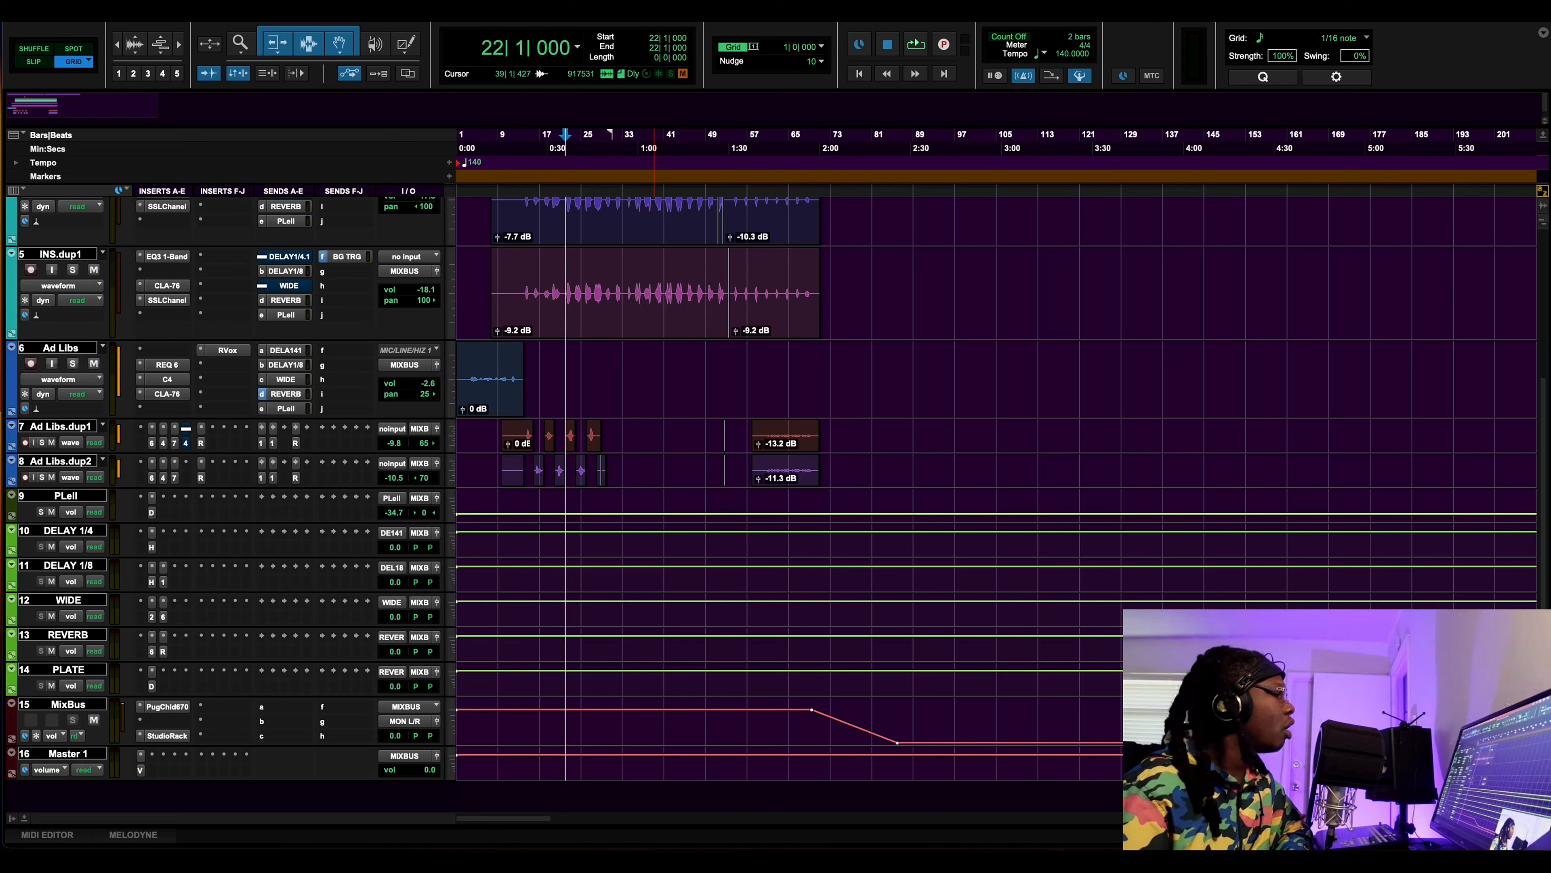
left_click(186, 441)
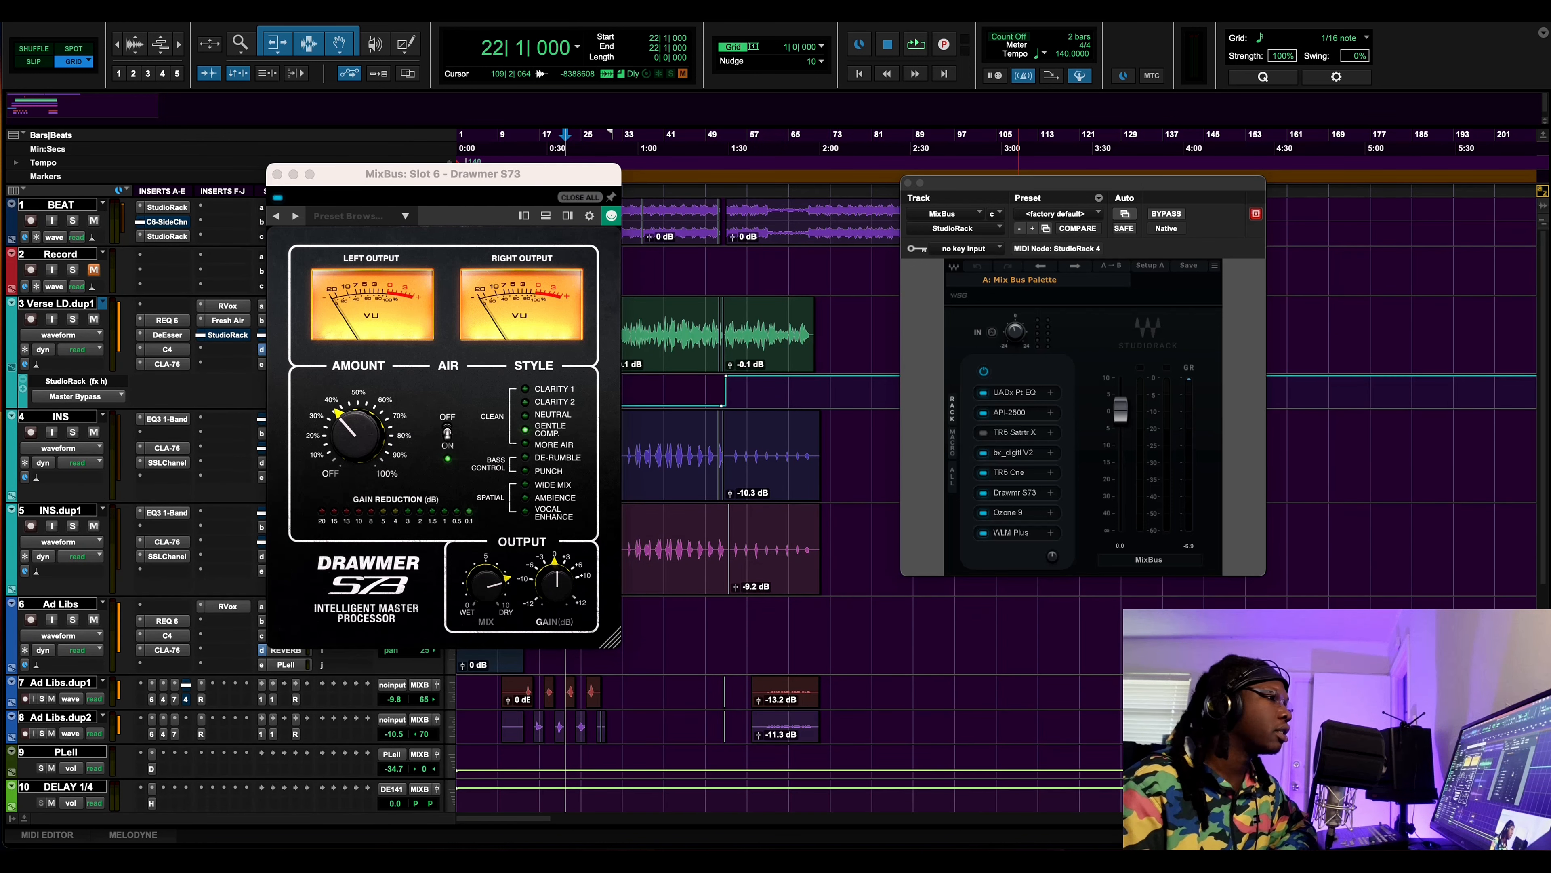
key("space")
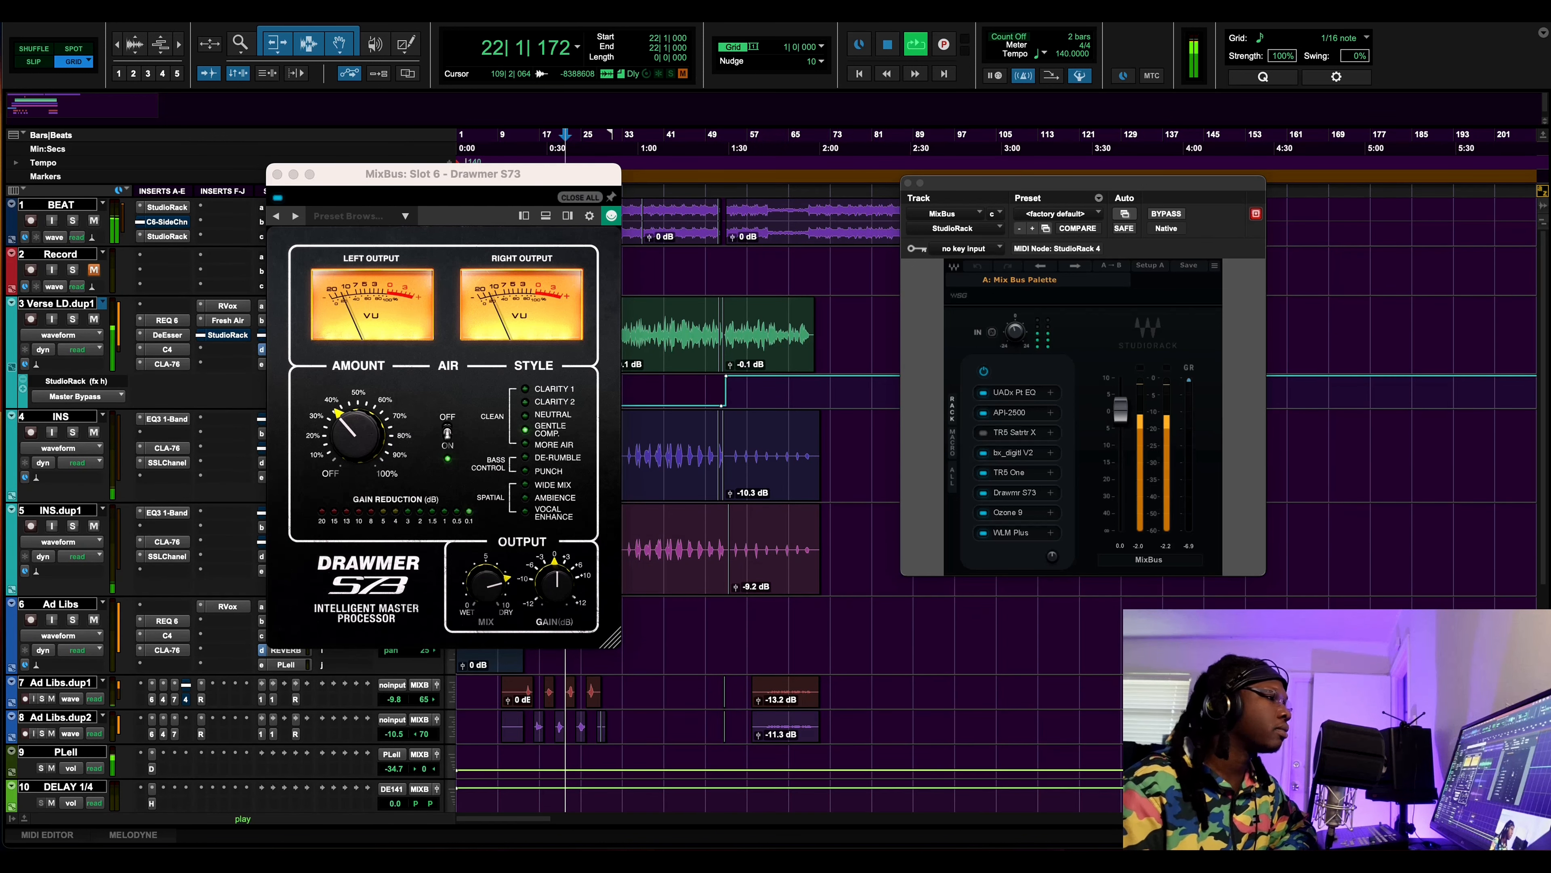
left_click_drag(444, 174, 374, 151)
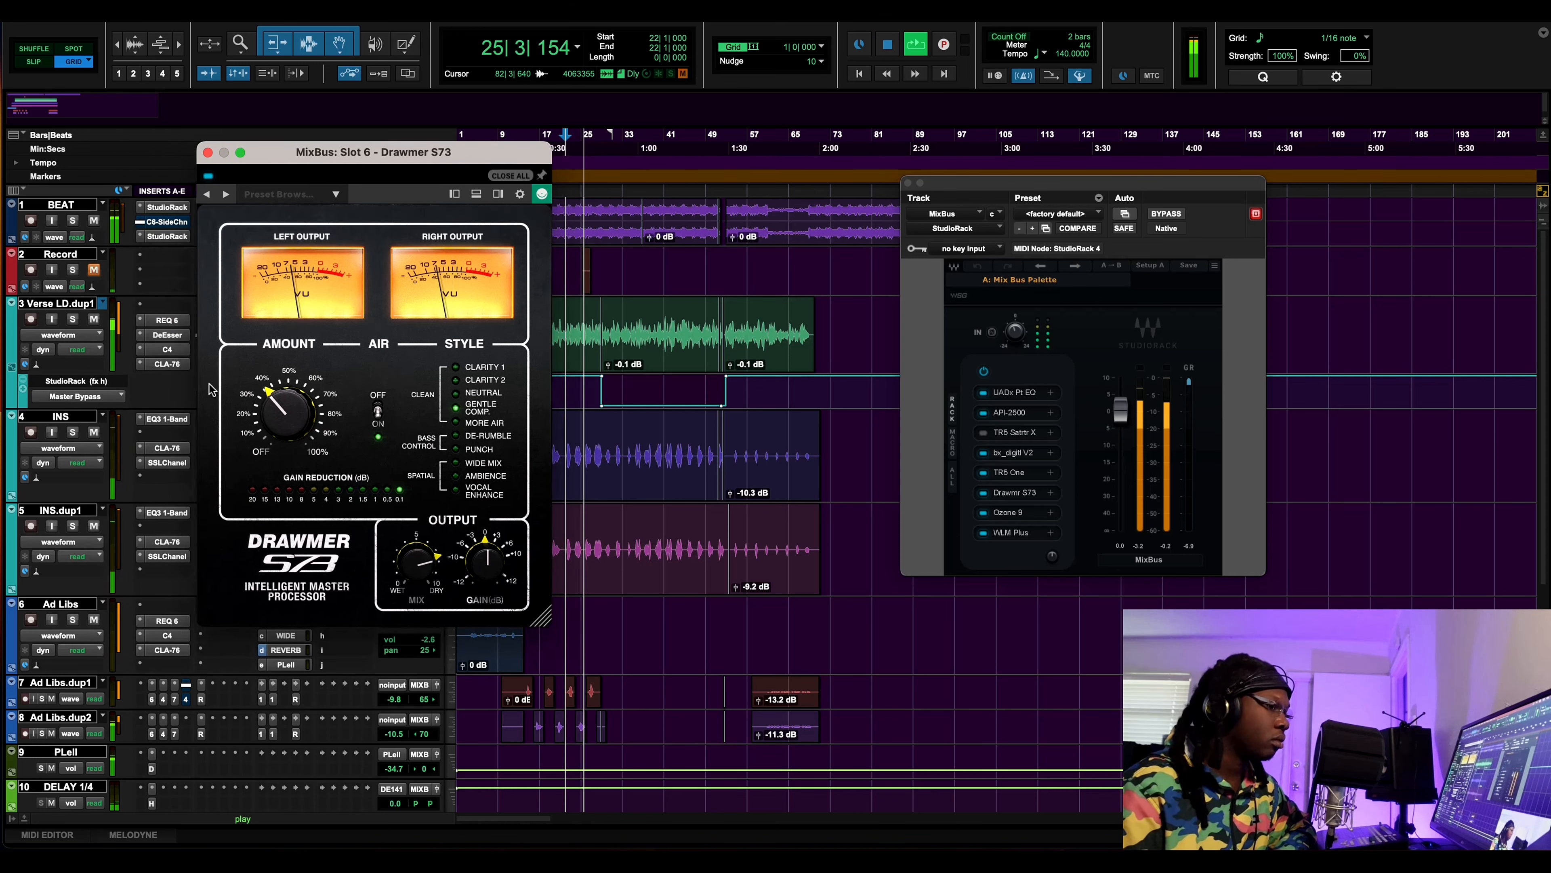
Set the MixBus Drawmer S73's output gain to -1.2 dB, level-matching it against its bypassed sound during playback
left_click(983, 492)
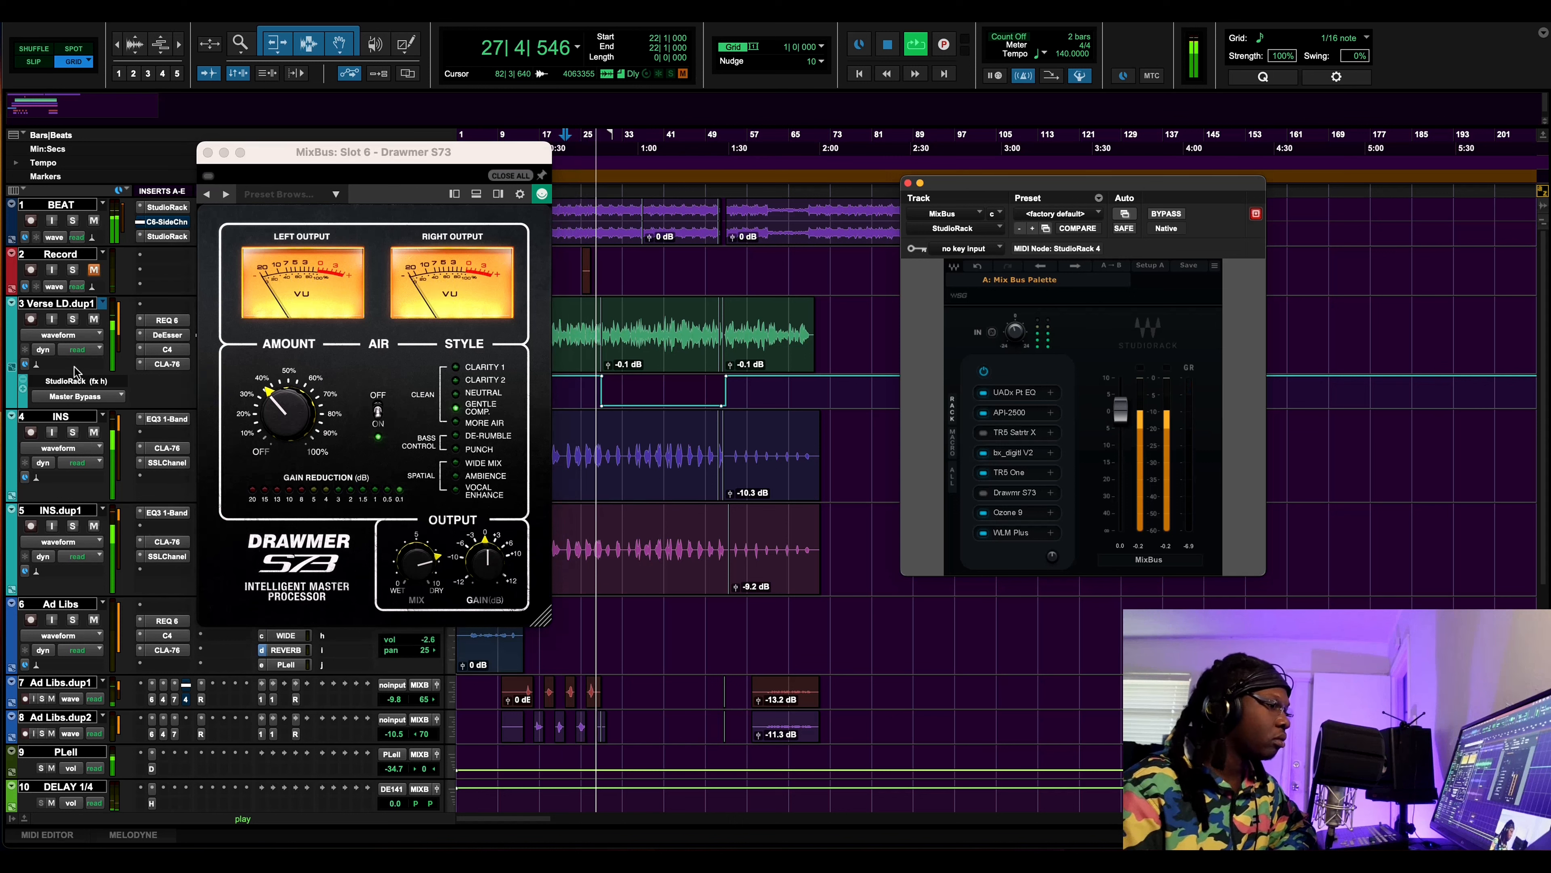
left_click_drag(486, 561, 486, 585)
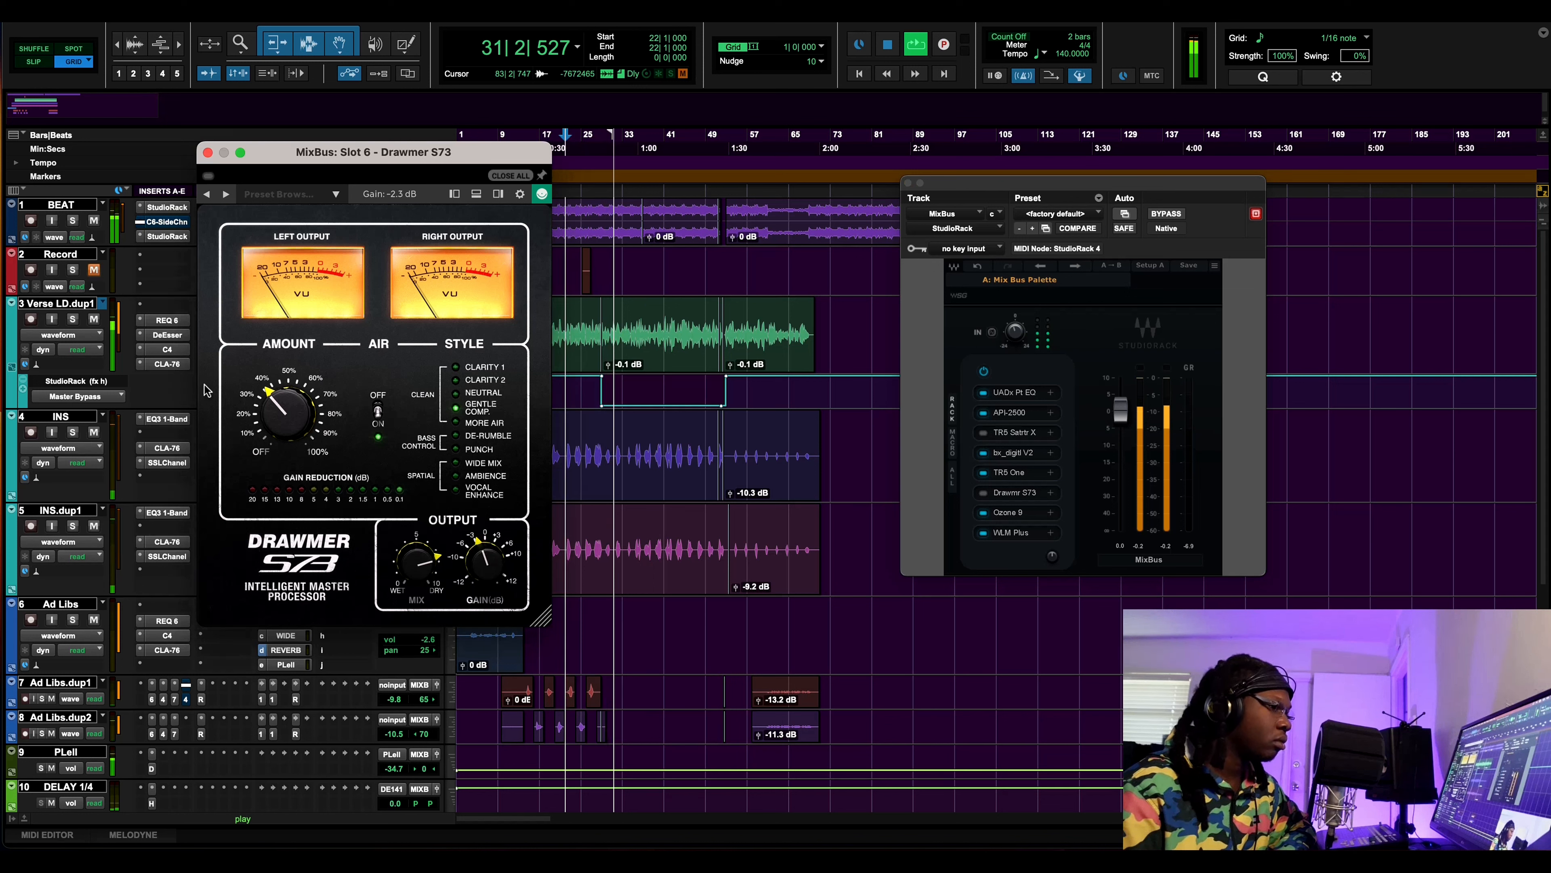
left_click(983, 493)
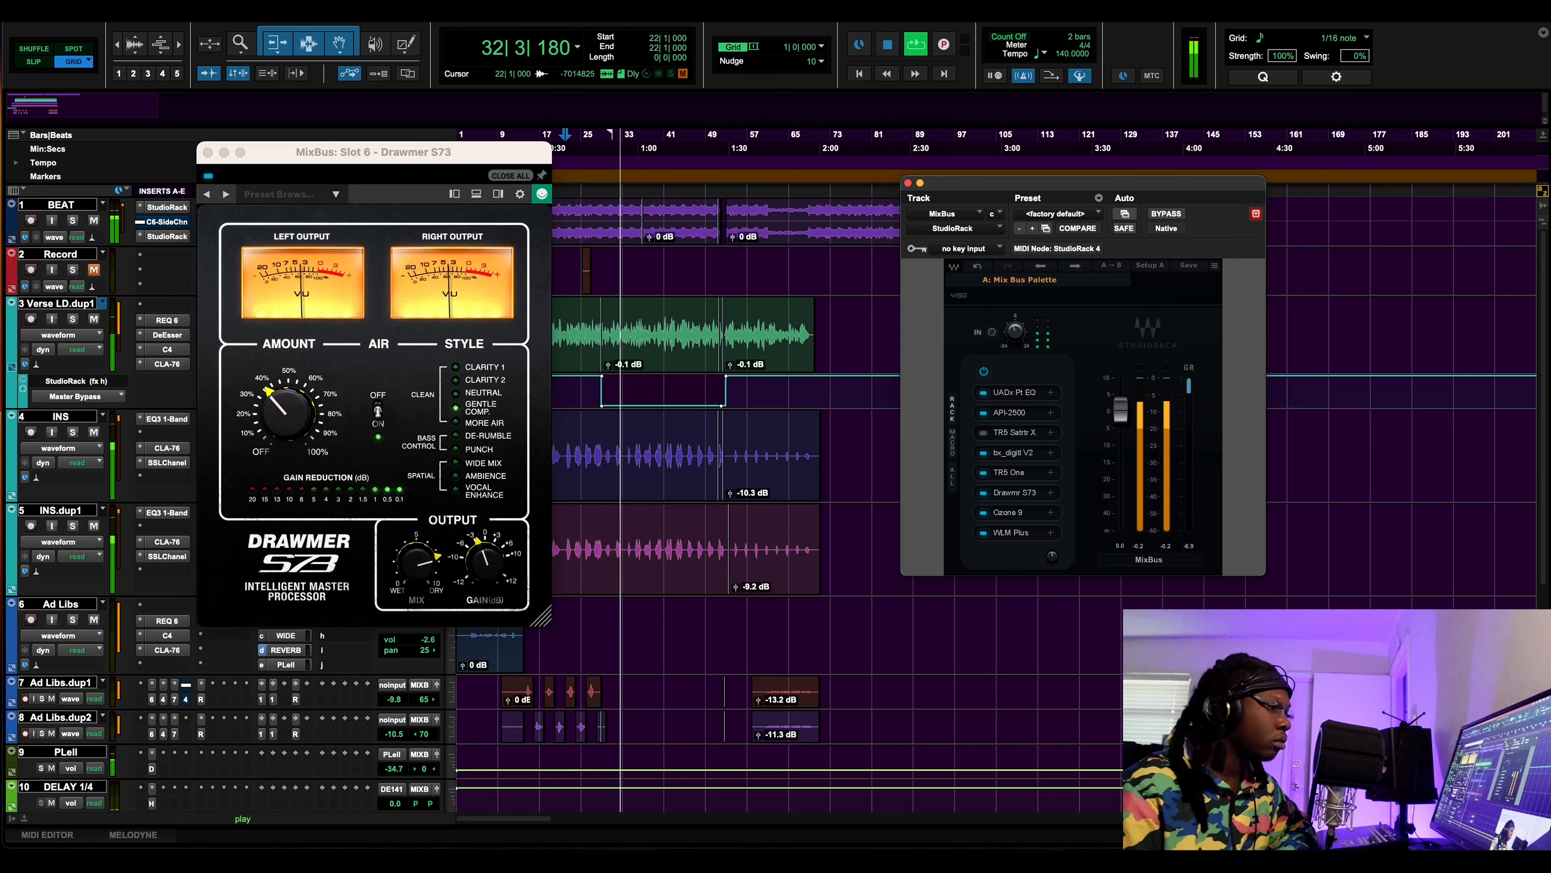
left_click_drag(483, 568, 484, 559)
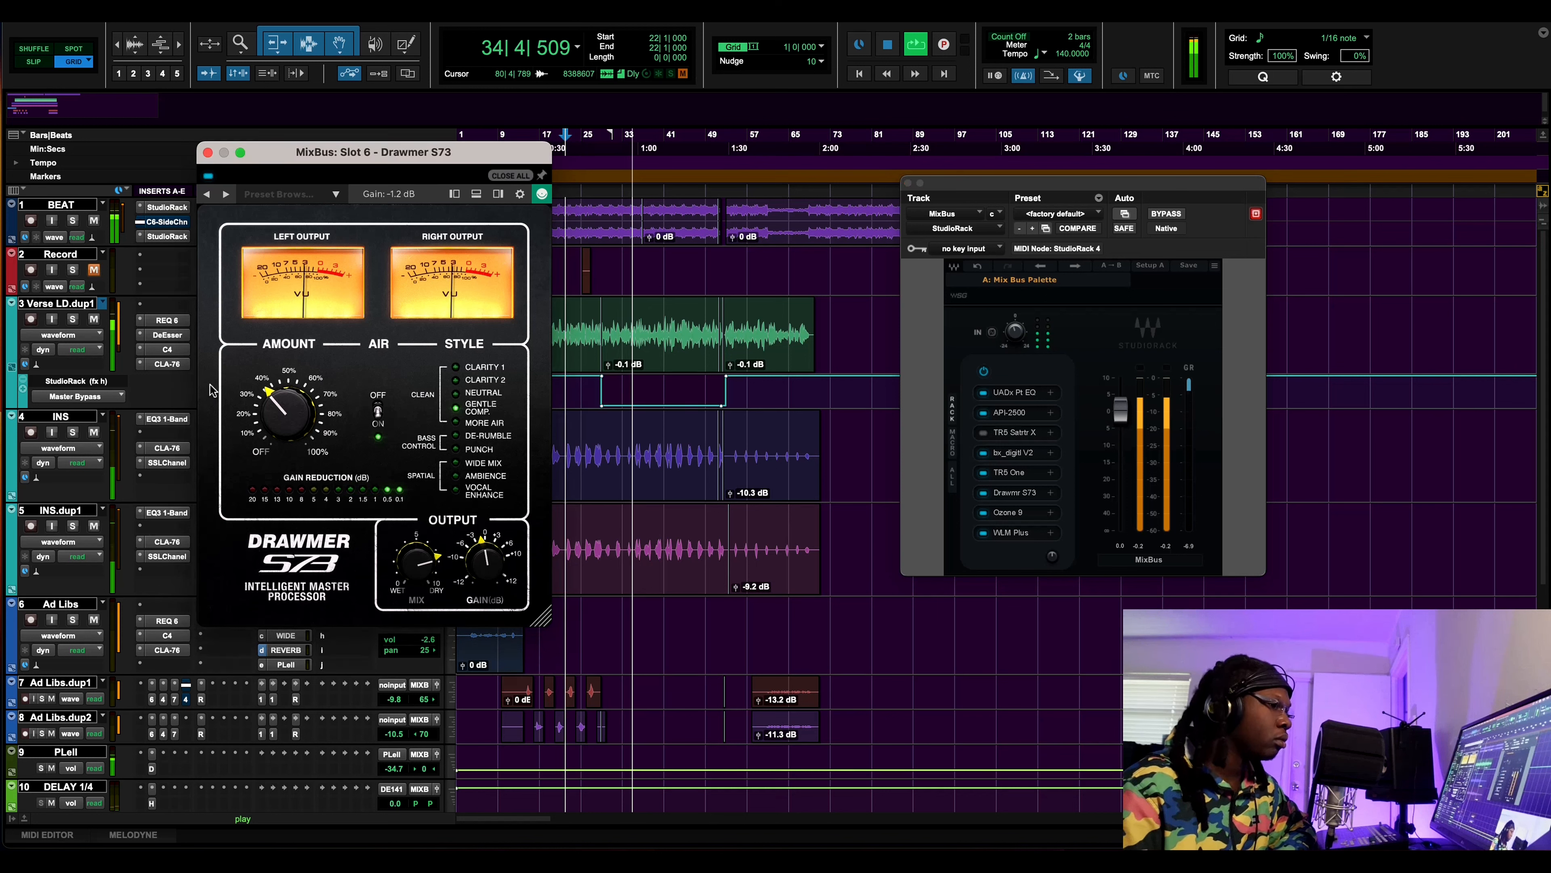
Set the MixBus Drawmer S73's mix to 8.2, and compare it bypassed and active before stopping playback
left_click(986, 494)
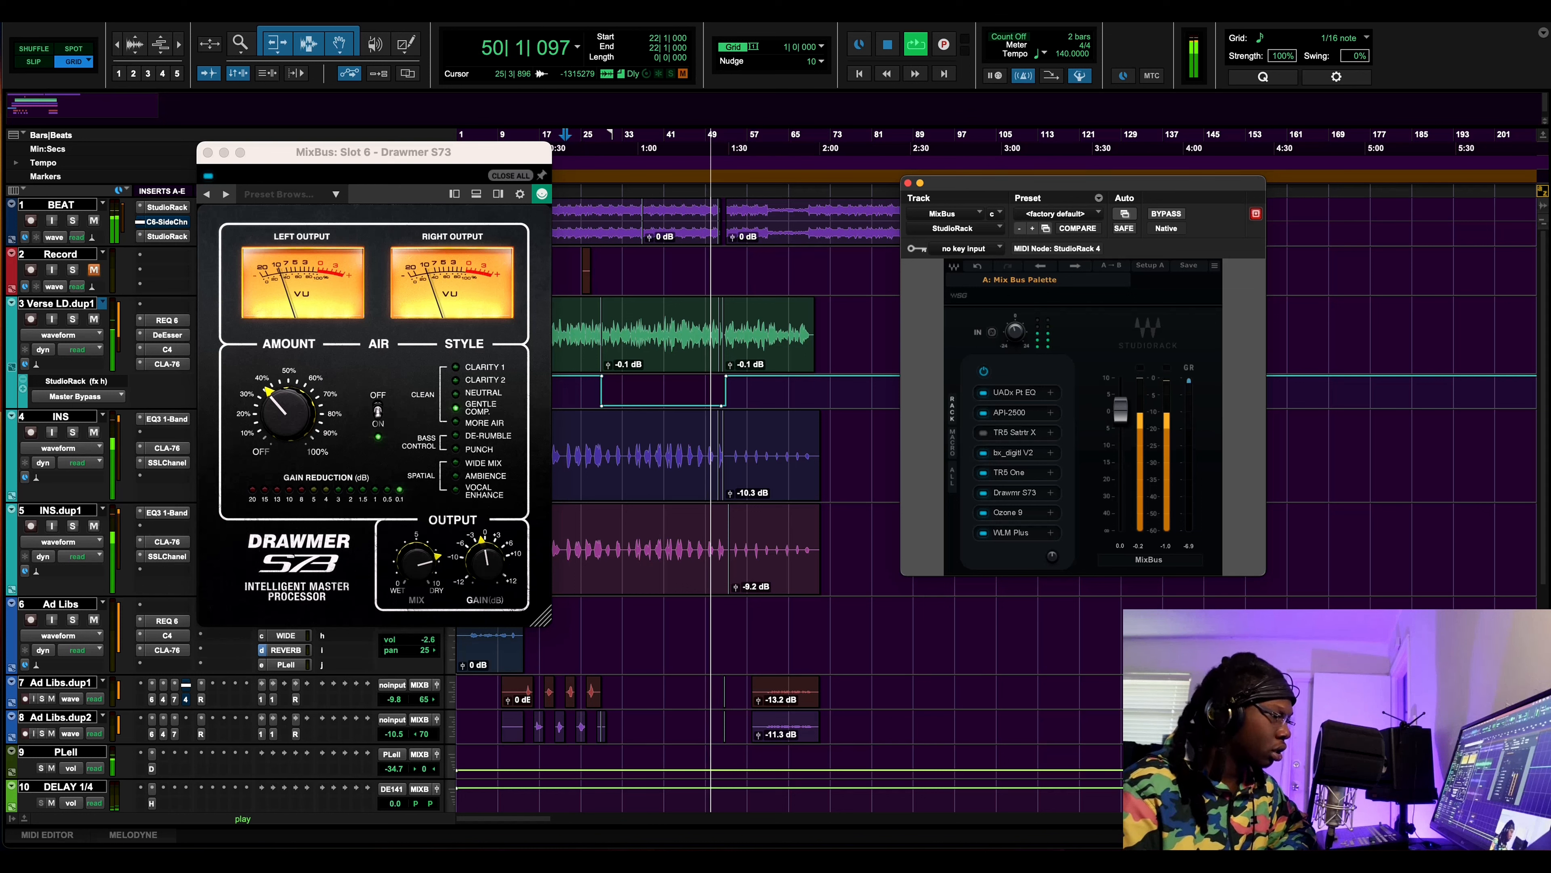
left_click_drag(418, 563, 419, 555)
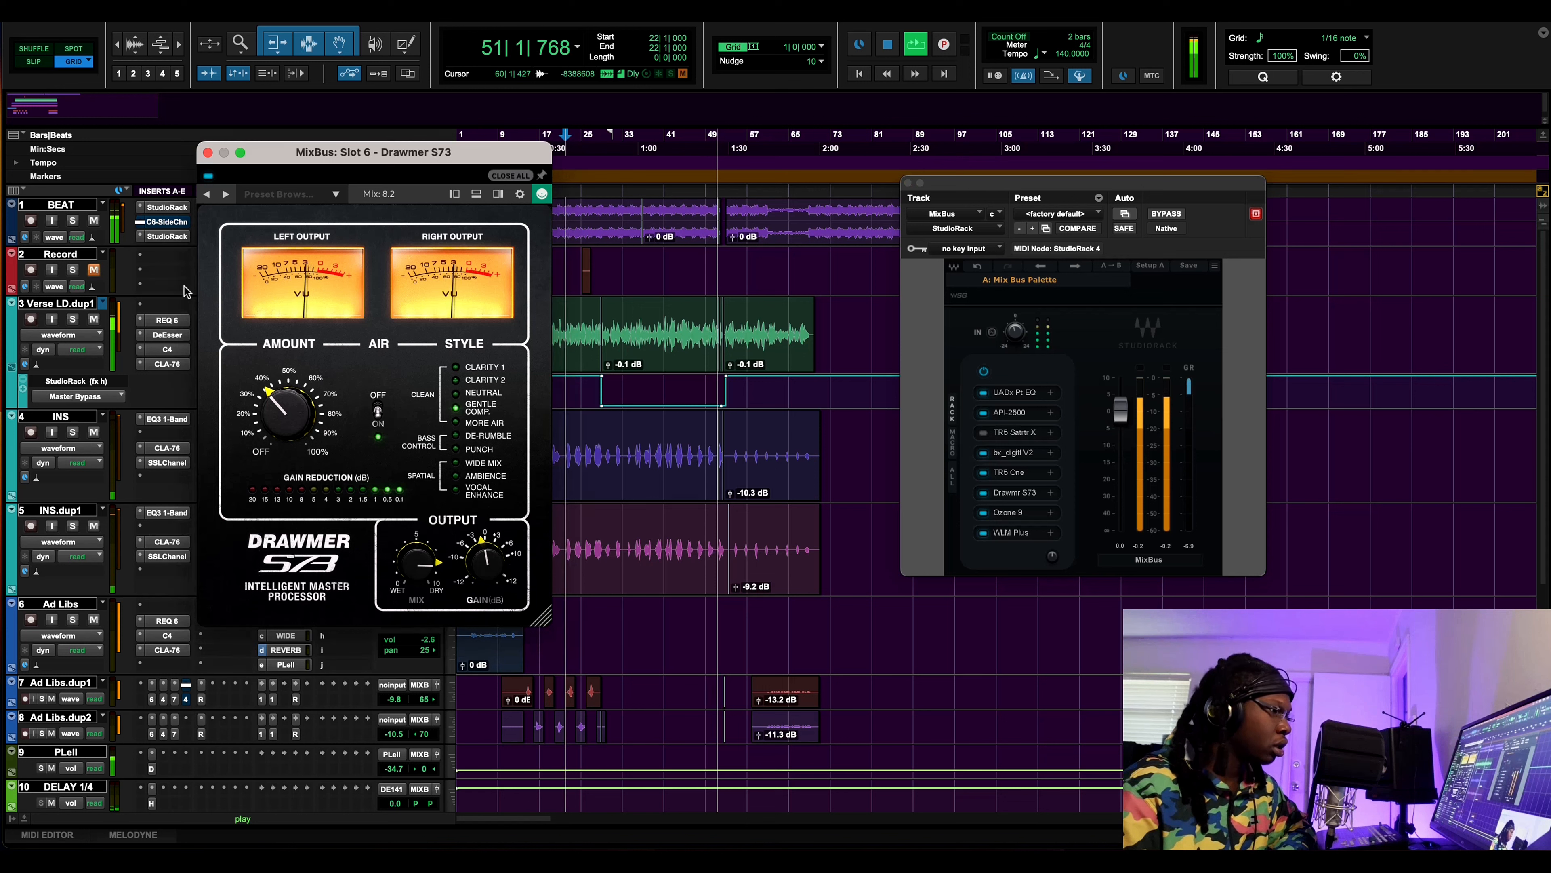
left_click(983, 493)
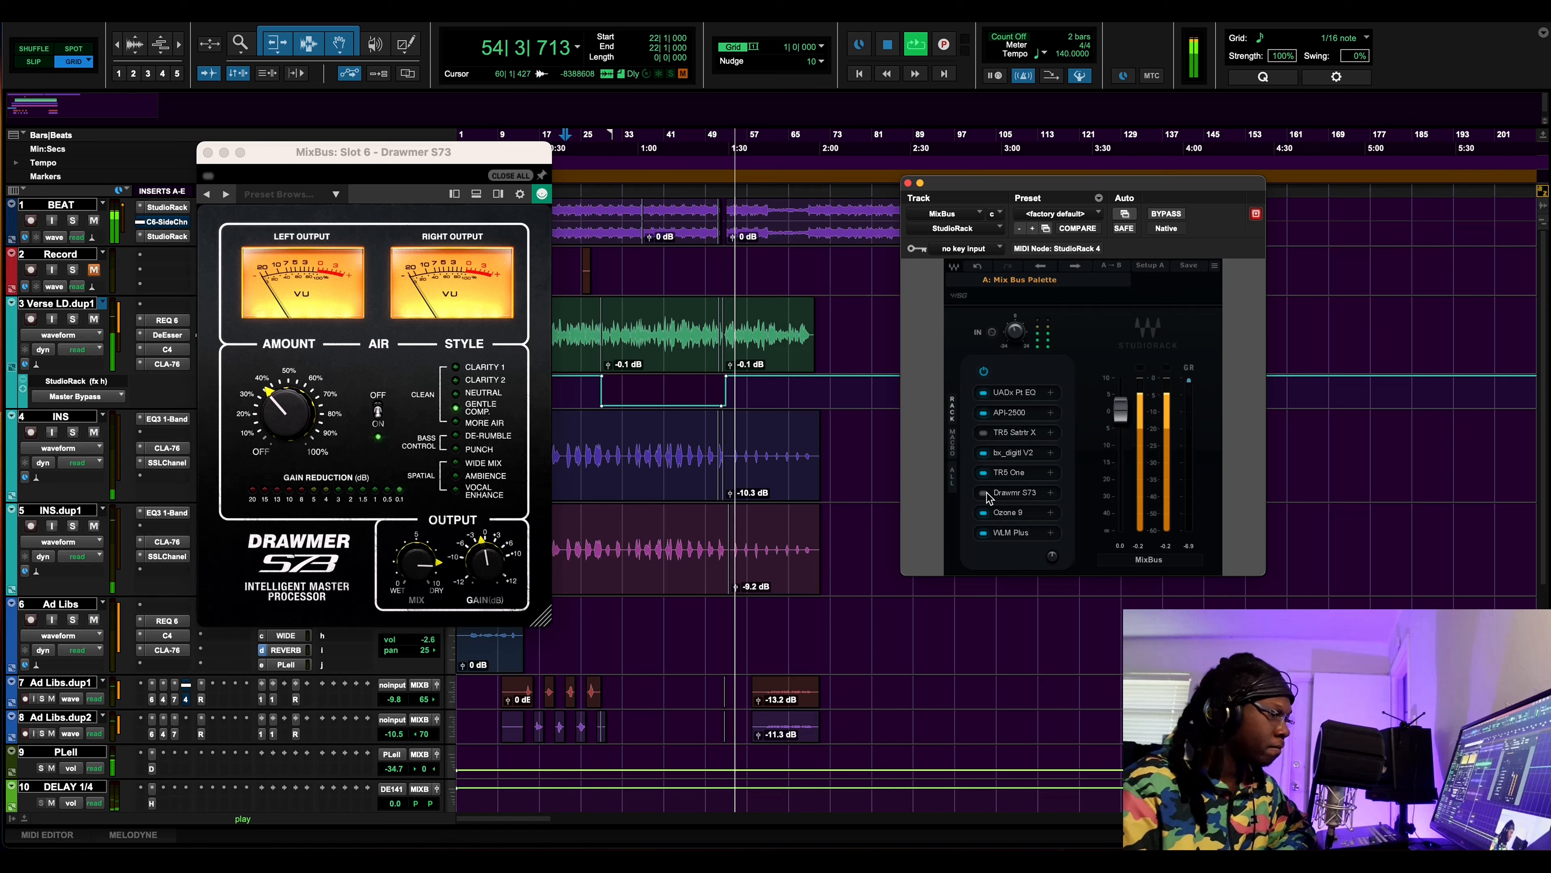
left_click(985, 493)
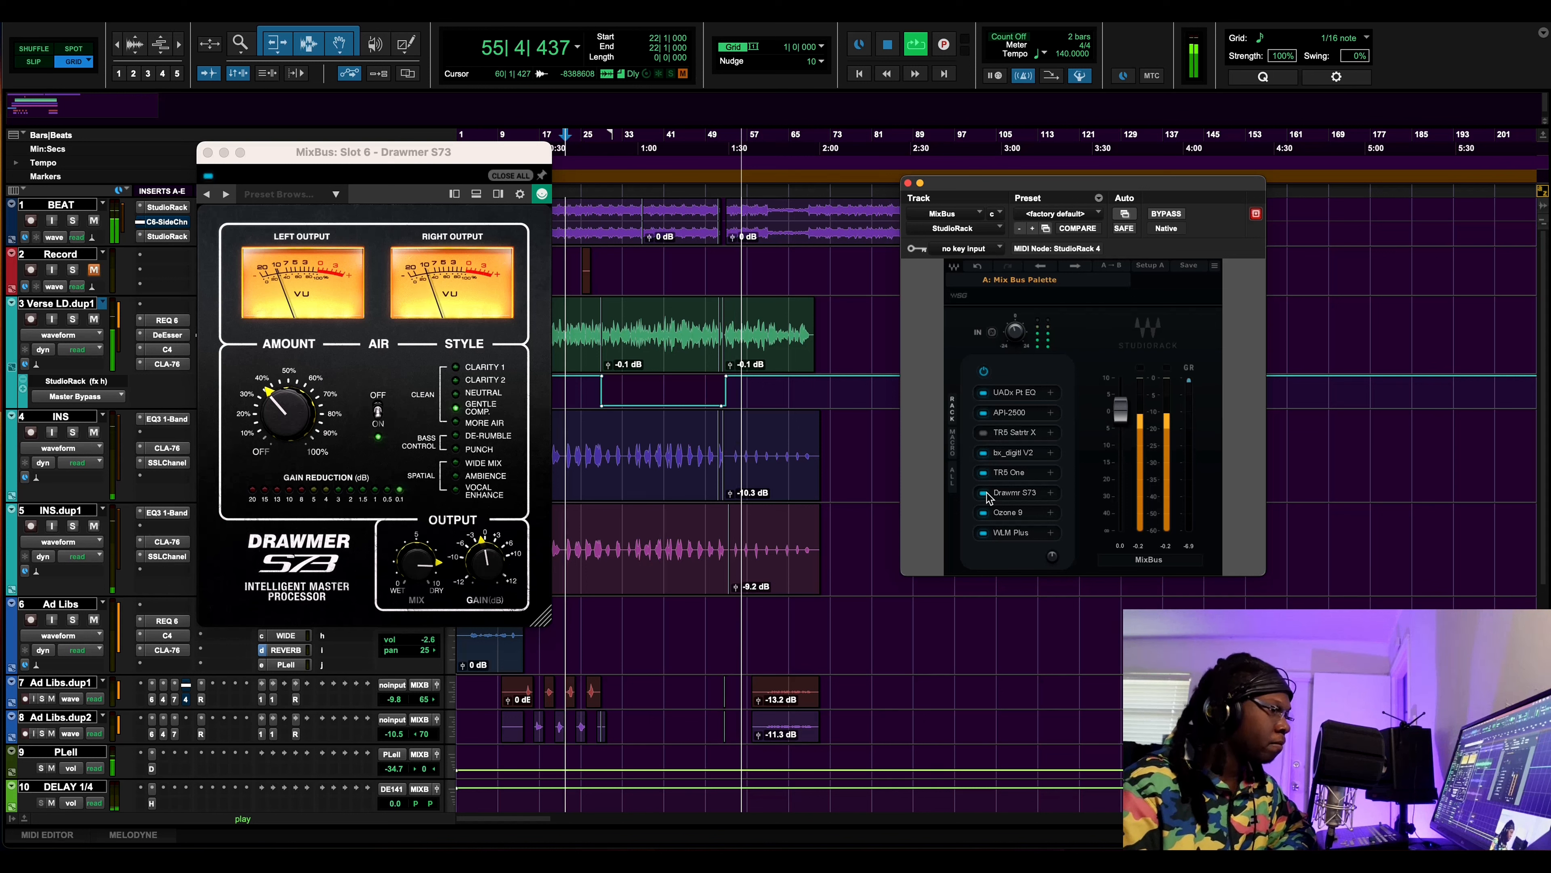
left_click(887, 44)
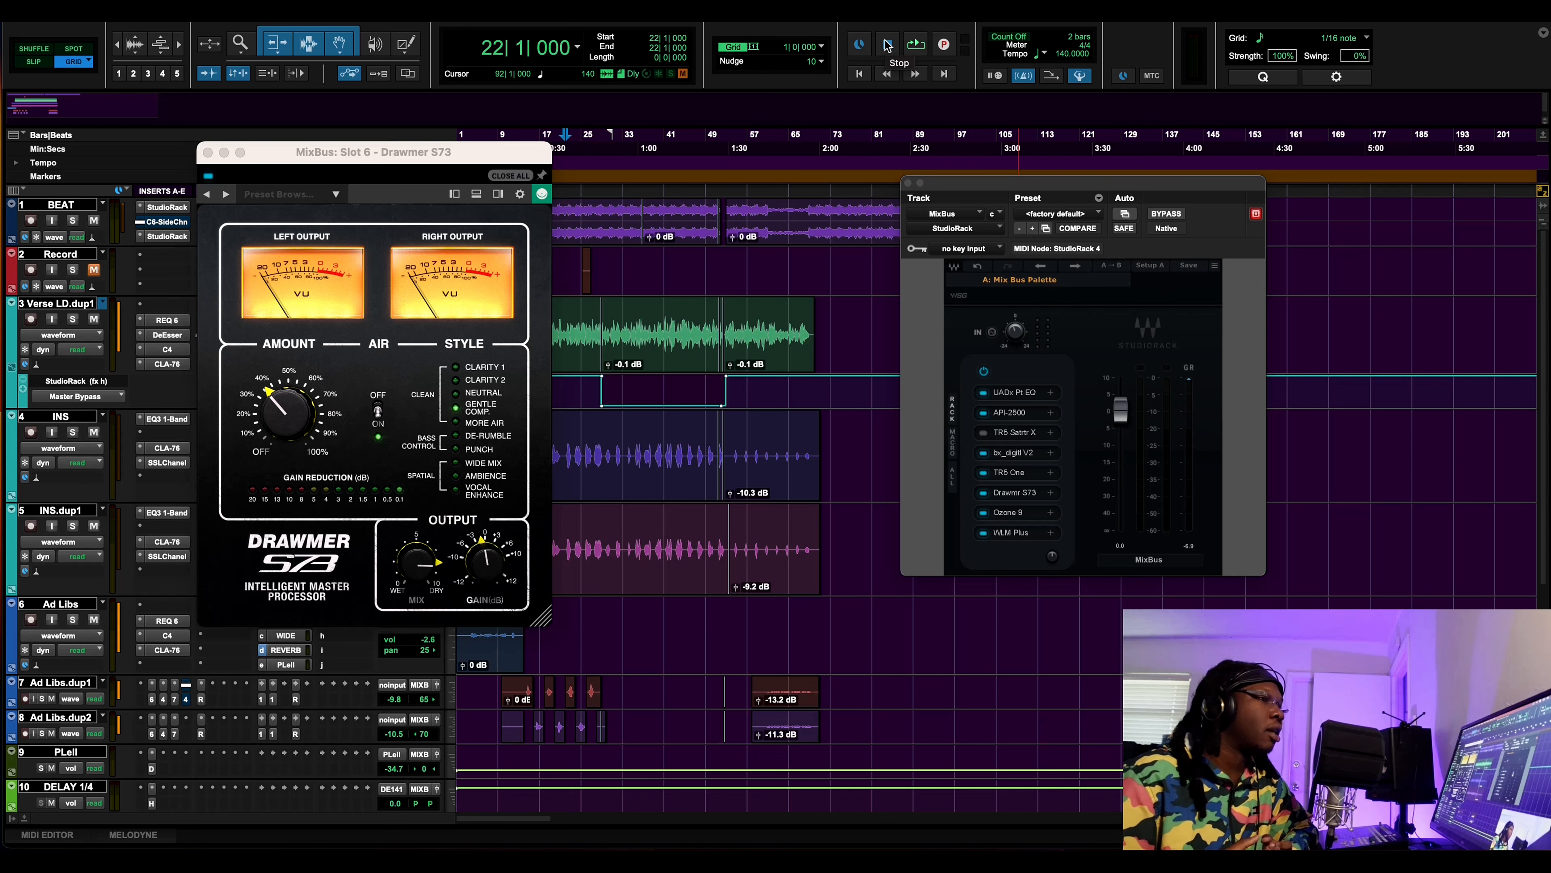
Close the MixBus Drawmer S73 and StudioRack windows
left_click_drag(452, 153, 733, 149)
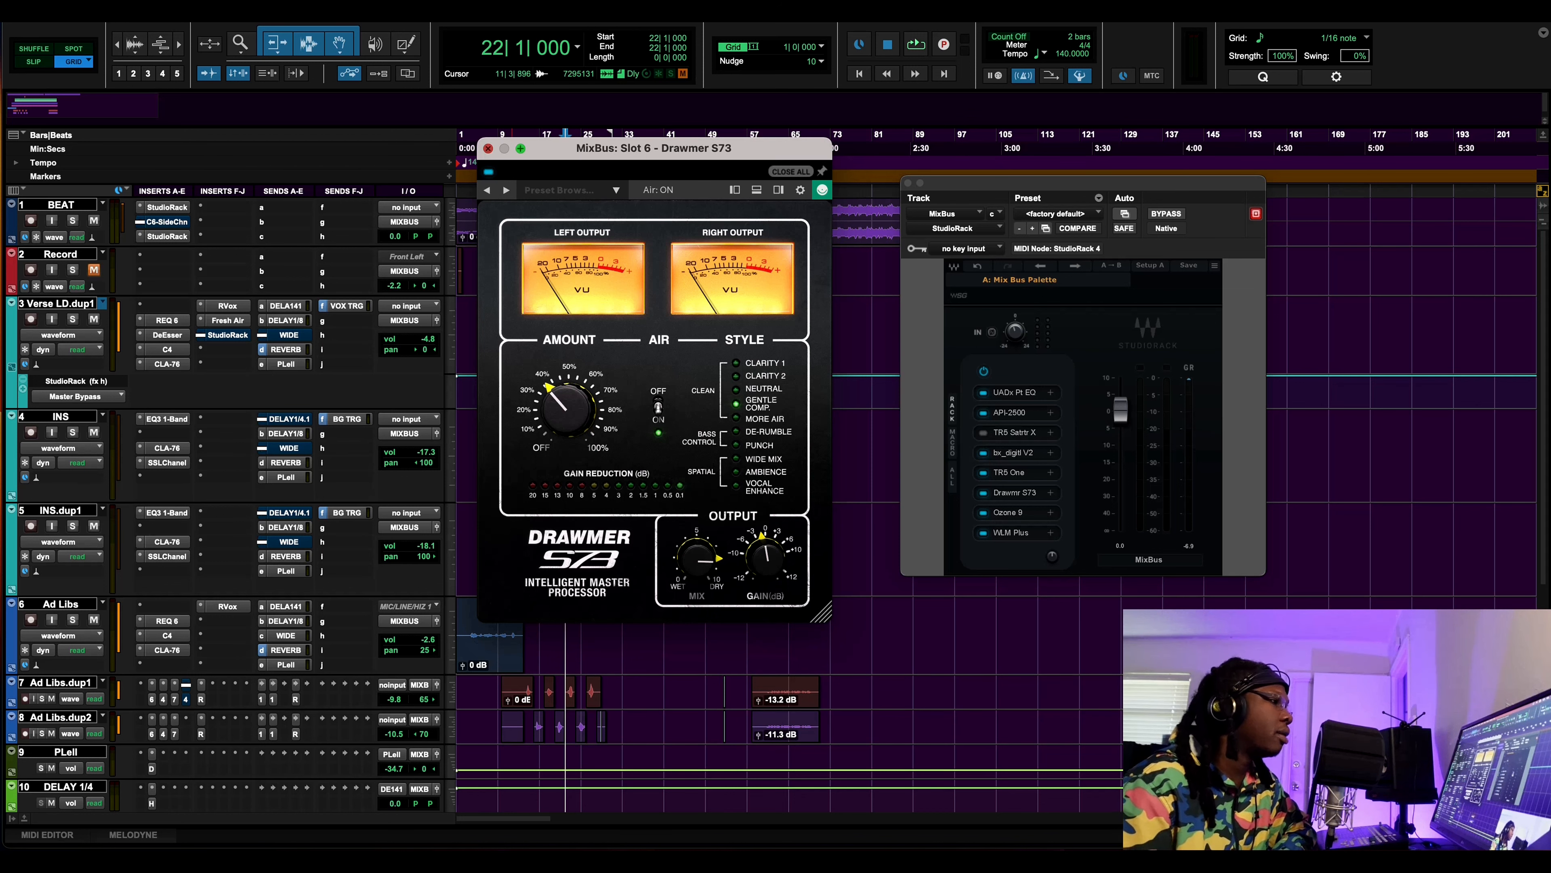
left_click(488, 149)
left_click(908, 183)
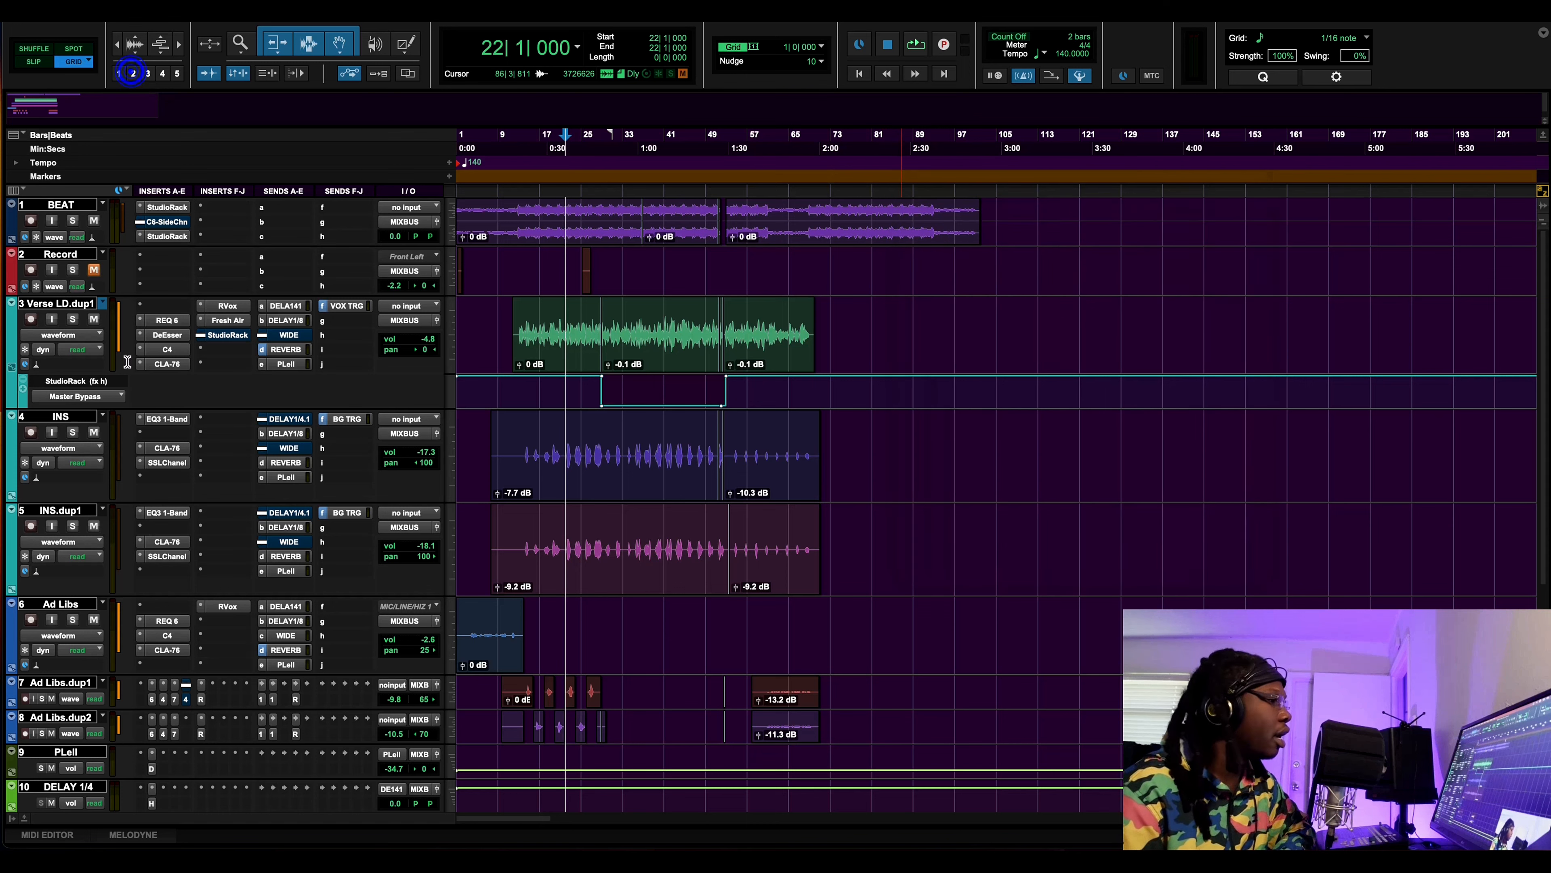